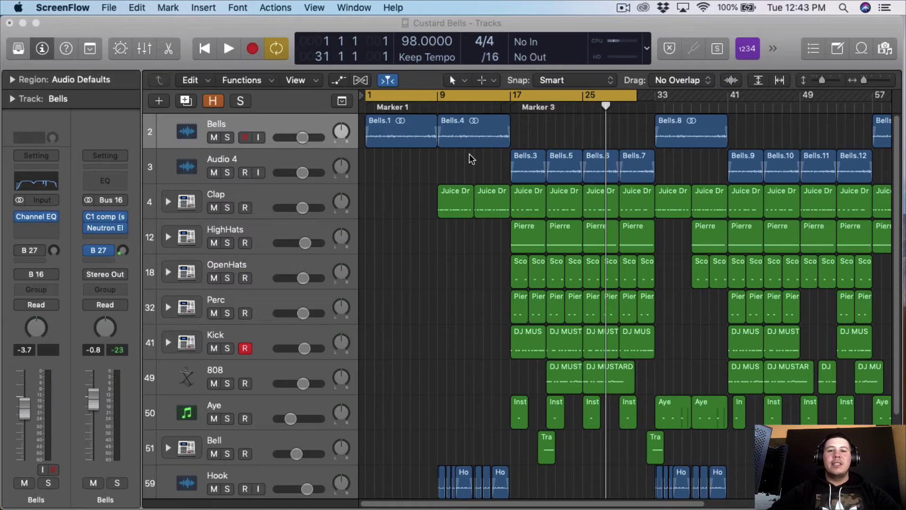
# - Extend the cycle range to bar 74 so it covers the whole song
pyautogui.click(859, 83)
pyautogui.moveTo(524, 95); pyautogui.dragTo(760, 141)
pyautogui.scroll(-1, 693, 233)
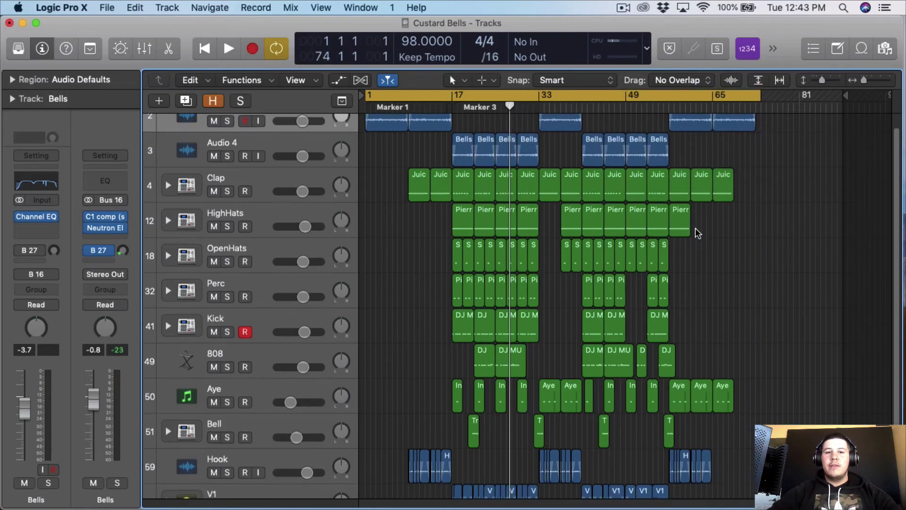
# - Look over the full arrangement, from the bell and drum tracks down to the Hook, V1 and Add vocal tracks
pyautogui.scroll(-2, 396, 339)
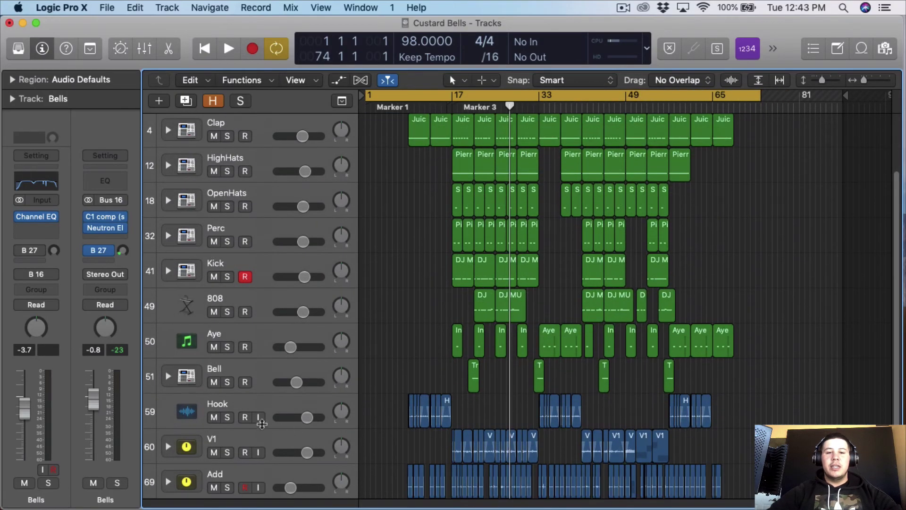
pyautogui.scroll(-1, 263, 424)
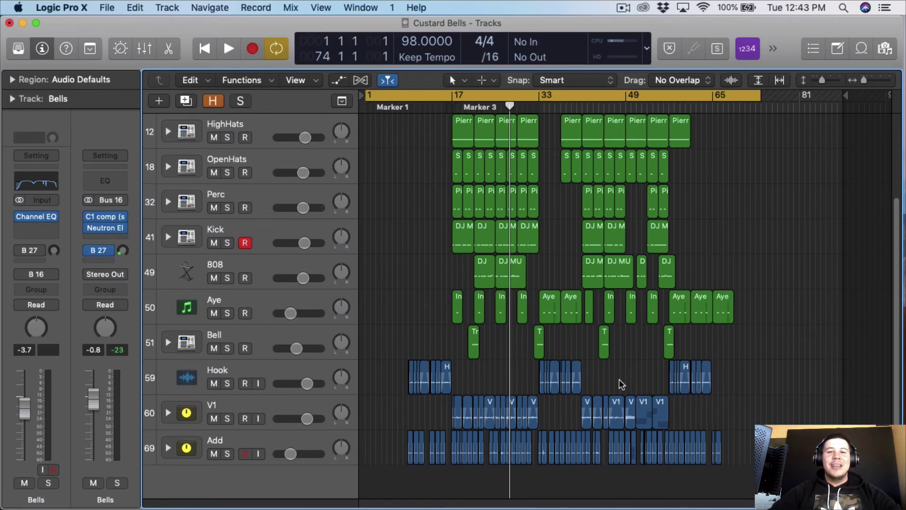
pyautogui.press('super+Right')
pyautogui.press('super+Right')
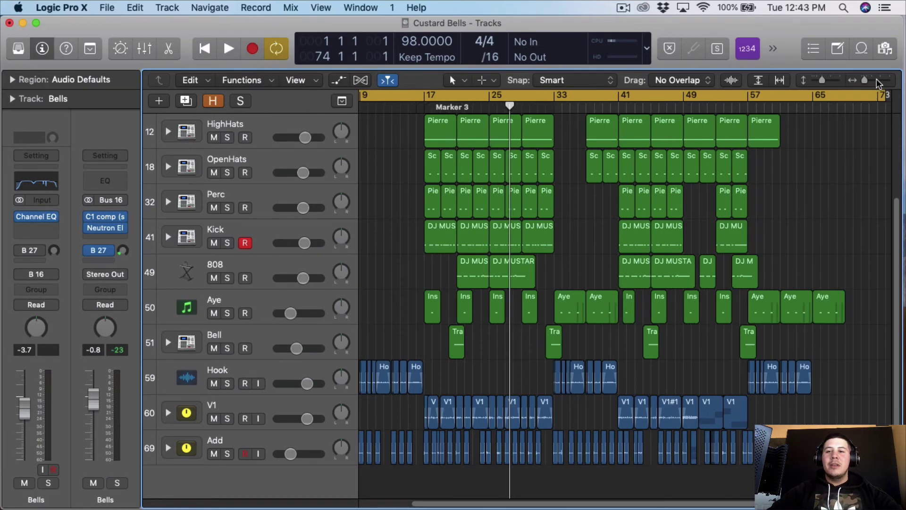
pyautogui.hscroll(-4, 485, 294)
pyautogui.hscroll(-2, 454, 184)
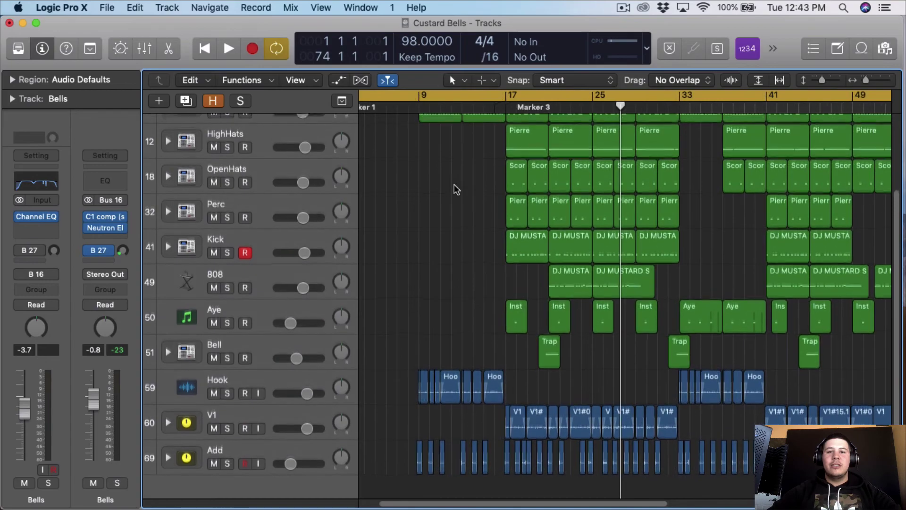
pyautogui.scroll(2, 423, 171)
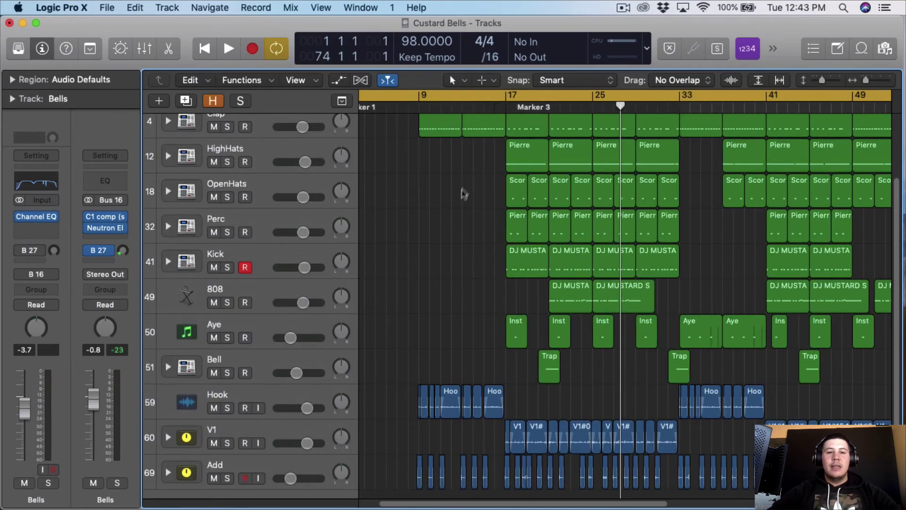
pyautogui.scroll(3, 462, 197)
pyautogui.press('super+Left')
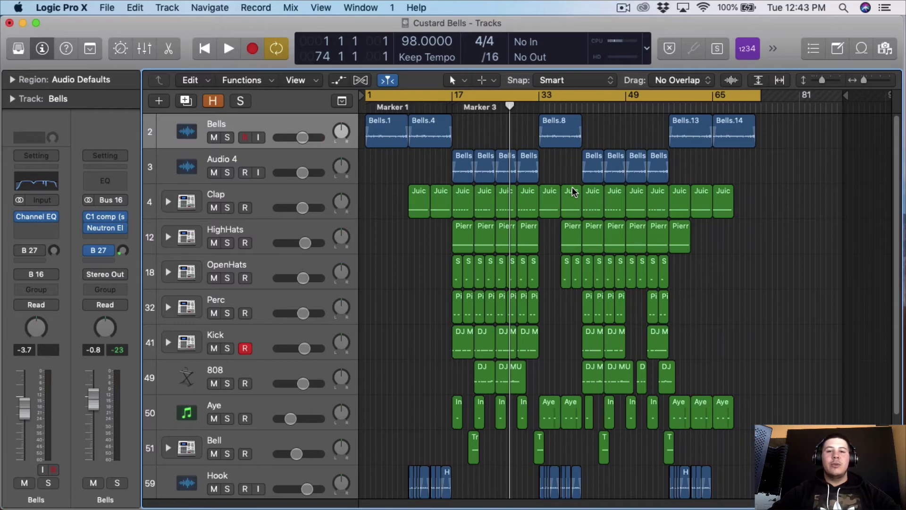
# - Play the song from the beginning
pyautogui.press('Return')
pyautogui.press('space')
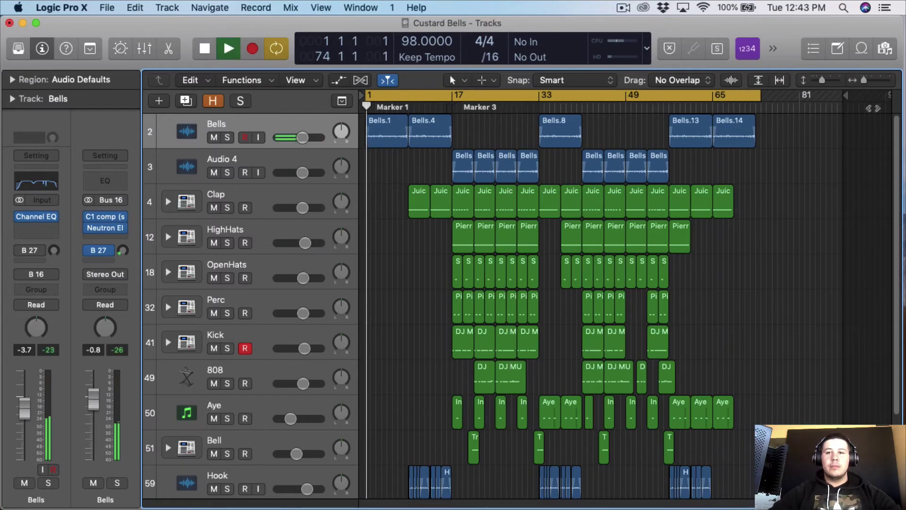
pyautogui.press('super+Right')
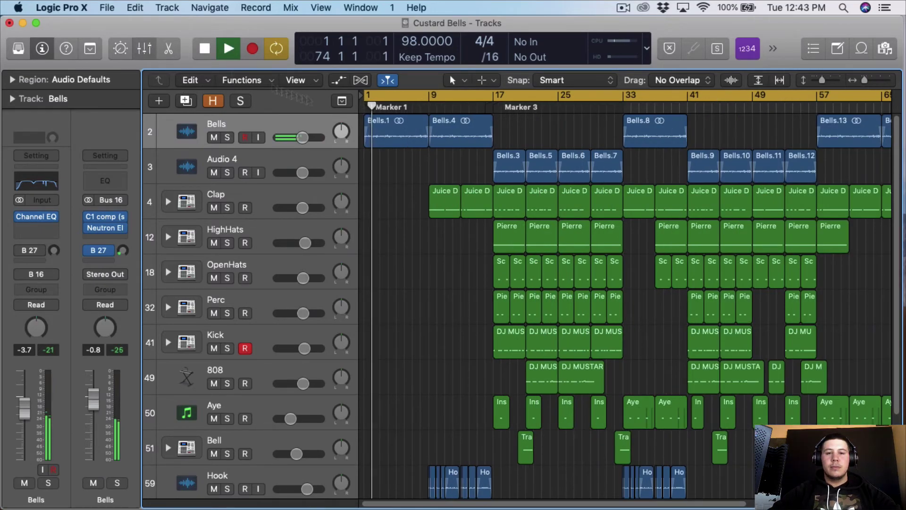
# - Show the mixer and open the Level Meter and MultiMeter plug-ins on the Stereo Out channel
pyautogui.click(144, 49)
pyautogui.click(128, 108)
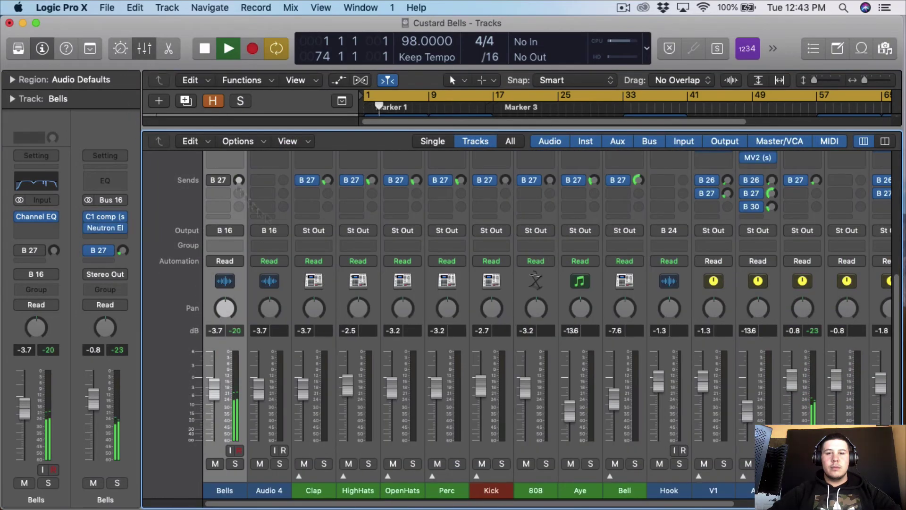
pyautogui.hscroll(8, 682, 302)
pyautogui.scroll(6, 841, 223)
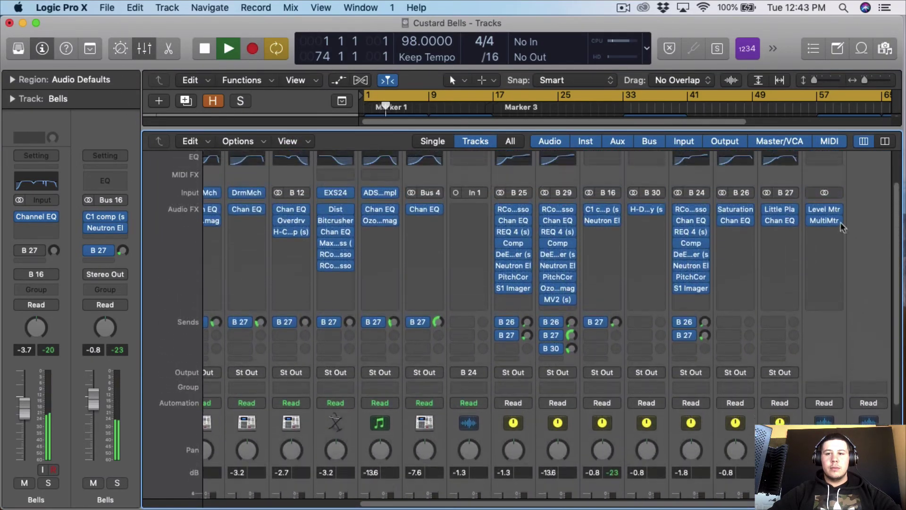
pyautogui.click(823, 218)
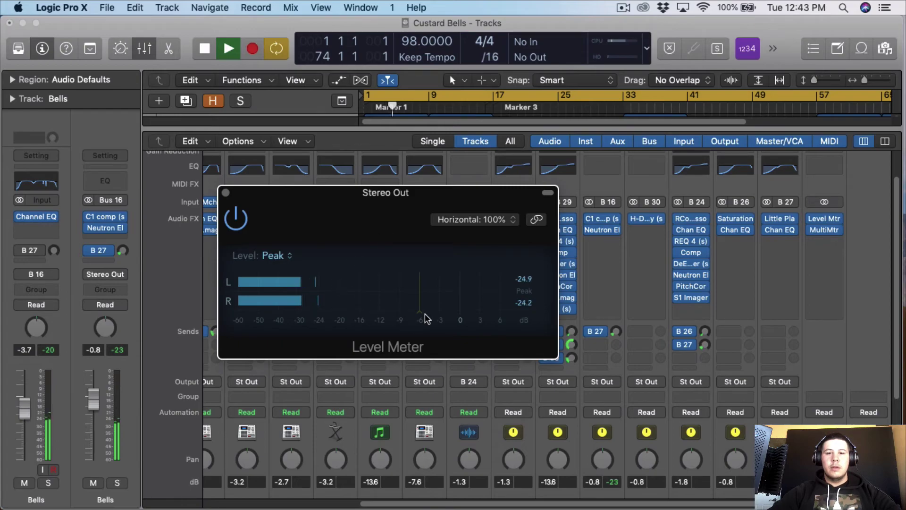
pyautogui.click(826, 230)
# - Reposition the Level Meter and MultiMeter windows so the spectrum can be watched beside the arrangement
pyautogui.moveTo(616, 92); pyautogui.dragTo(681, 43)
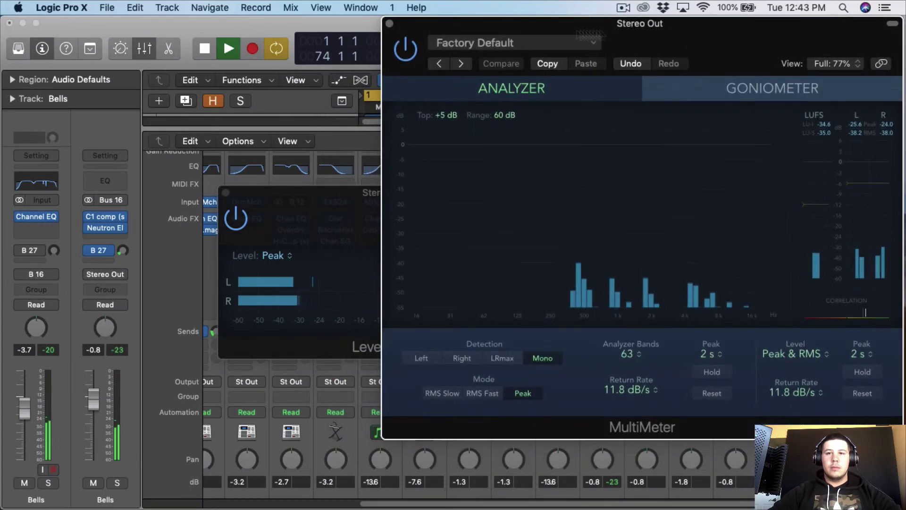
pyautogui.moveTo(297, 213); pyautogui.dragTo(68, 38)
pyautogui.moveTo(691, 31); pyautogui.dragTo(685, 30)
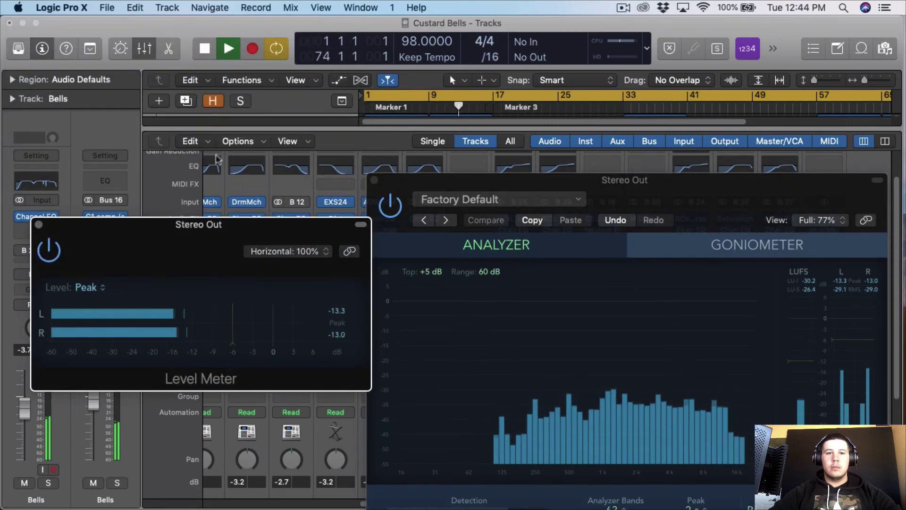
pyautogui.moveTo(472, 185); pyautogui.dragTo(220, 29)
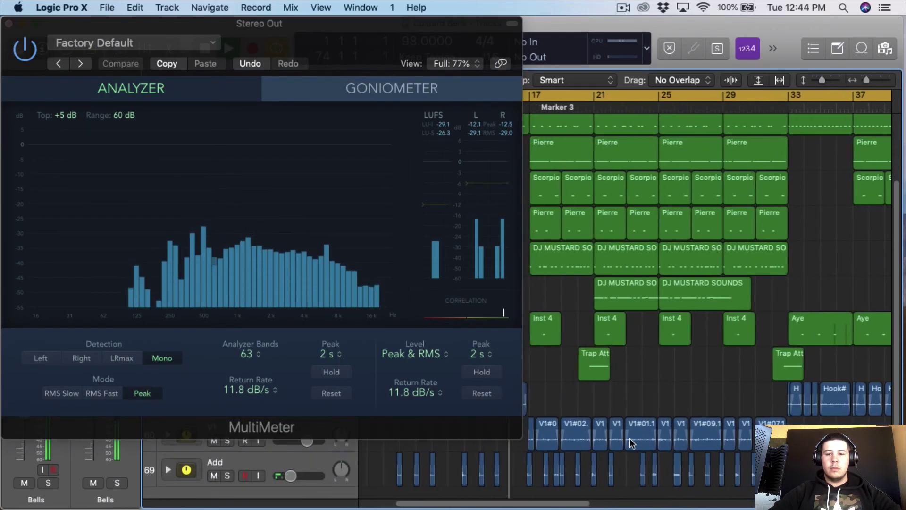
# - Follow the playback through the regions between bars 17 and 33 while watching the MultiMeter
pyautogui.hscroll(-4, 630, 438)
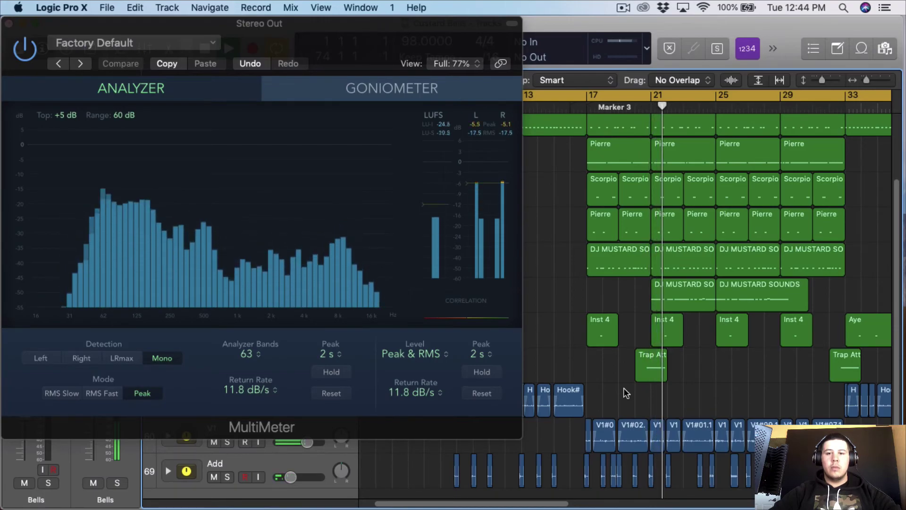
pyautogui.scroll(-1, 625, 393)
pyautogui.scroll(-1, 625, 393)
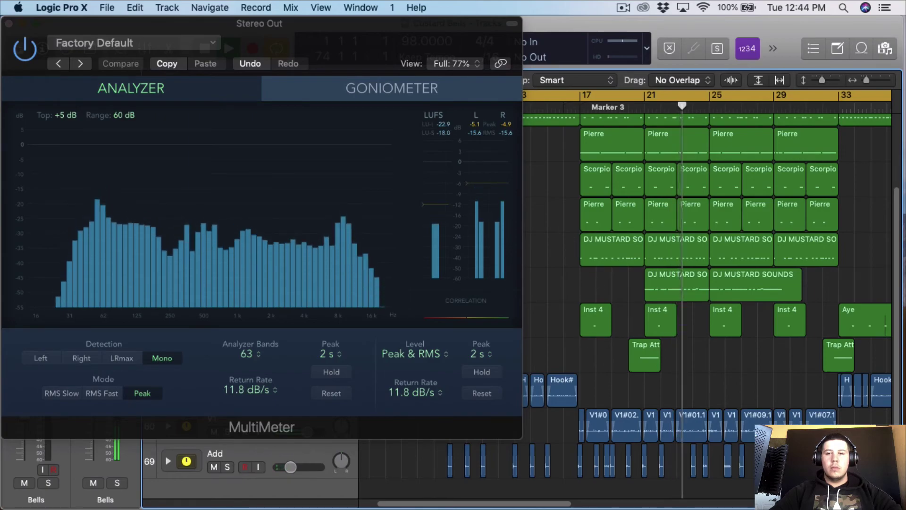
pyautogui.click(870, 79)
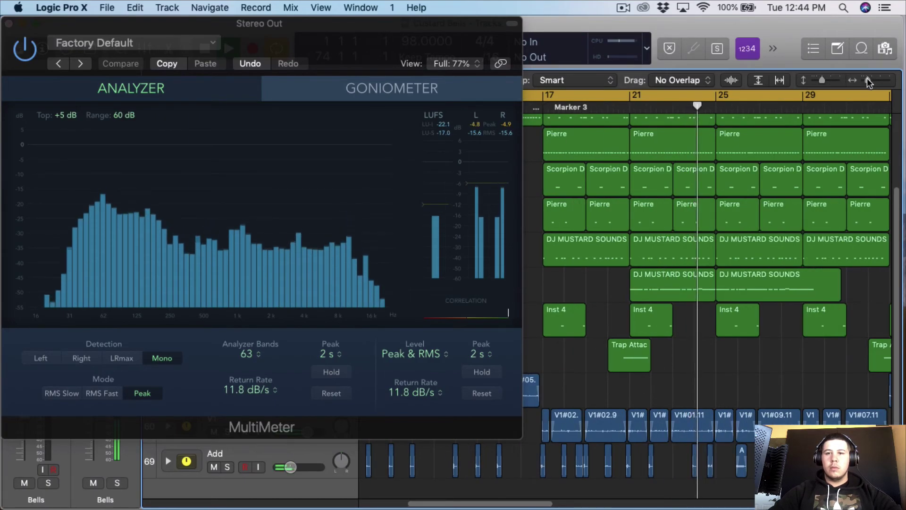
pyautogui.moveTo(869, 79); pyautogui.dragTo(865, 86)
pyautogui.hscroll(5, 734, 322)
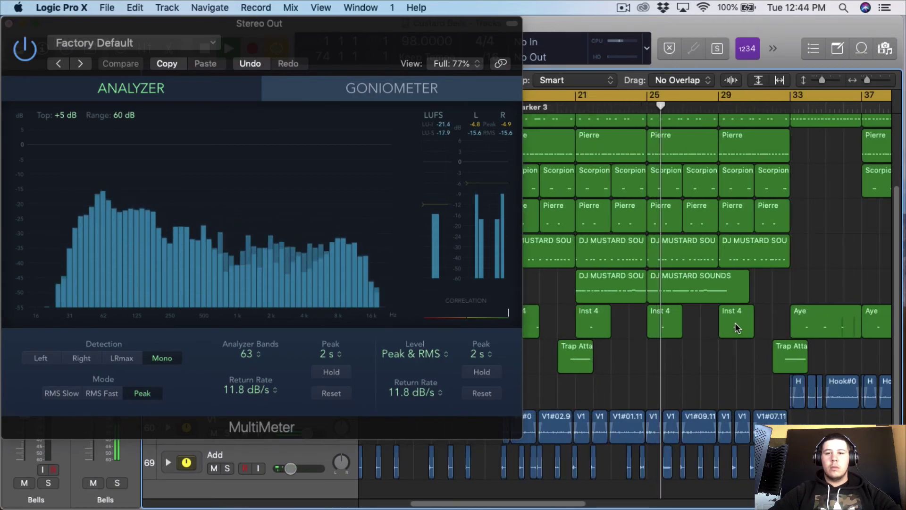
# - Bring the Level Meter in front of the MultiMeter to check the peak level, and stop playback
pyautogui.moveTo(394, 63); pyautogui.dragTo(564, 82)
pyautogui.click(126, 225)
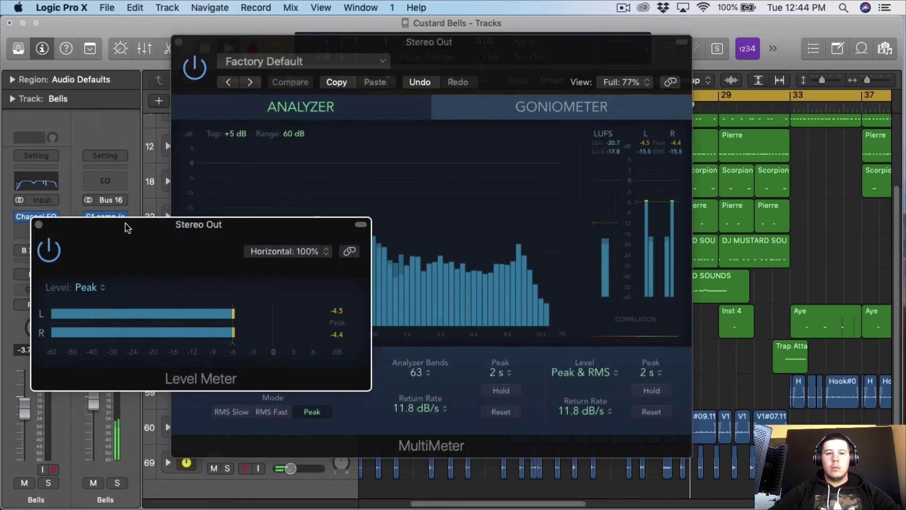
pyautogui.press('space')
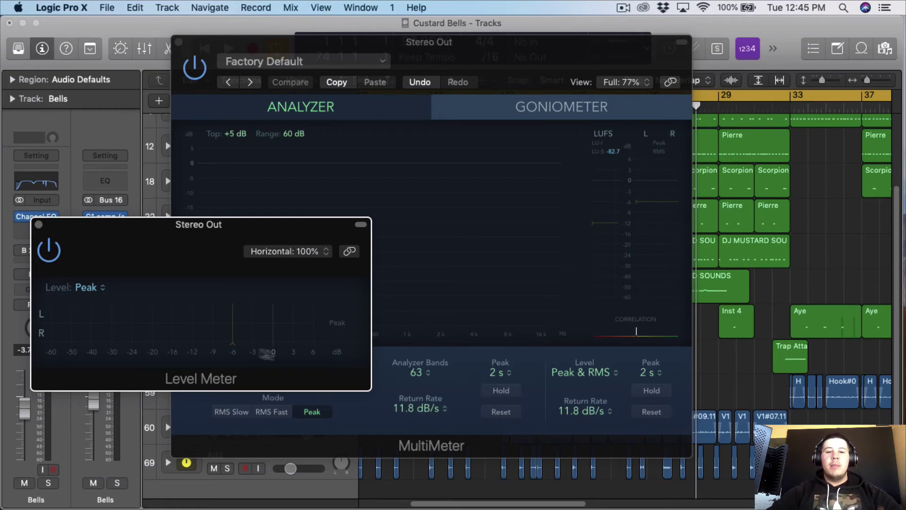
# - Close the Level Meter and MultiMeter windows and bring the whole arrangement back into view
pyautogui.click(39, 225)
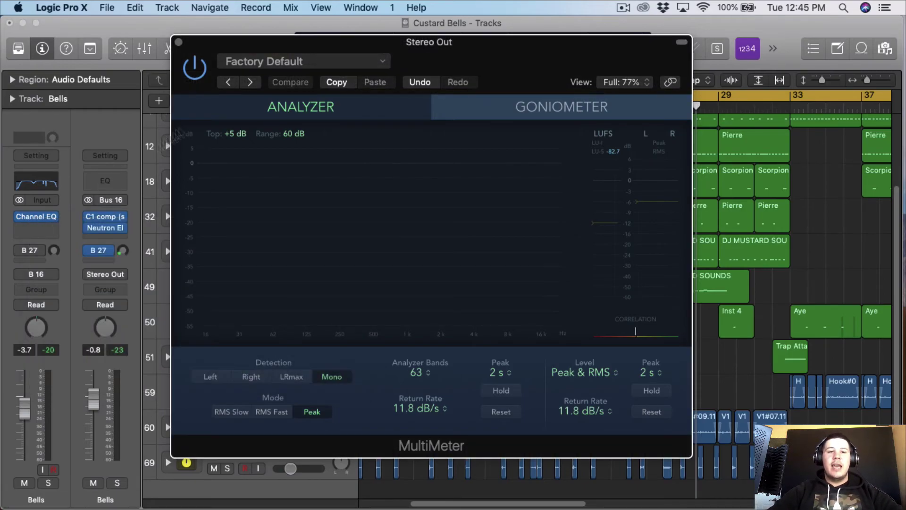
pyautogui.click(180, 42)
pyautogui.moveTo(868, 79); pyautogui.dragTo(865, 79)
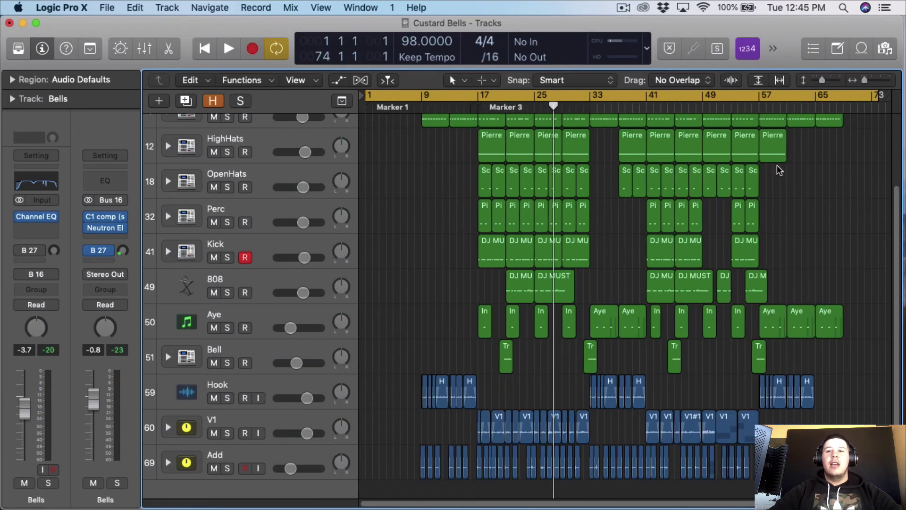
pyautogui.hscroll(2, 802, 163)
pyautogui.scroll(3, 850, 158)
pyautogui.scroll(3, 844, 163)
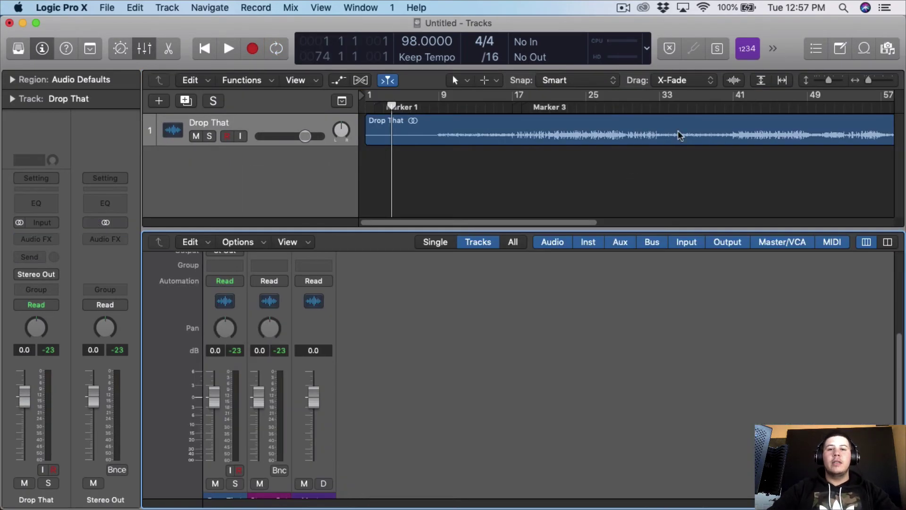
# - Insert a stereo Loudness Meter as the first audio effect on the Stereo Out channel
pyautogui.click(866, 81)
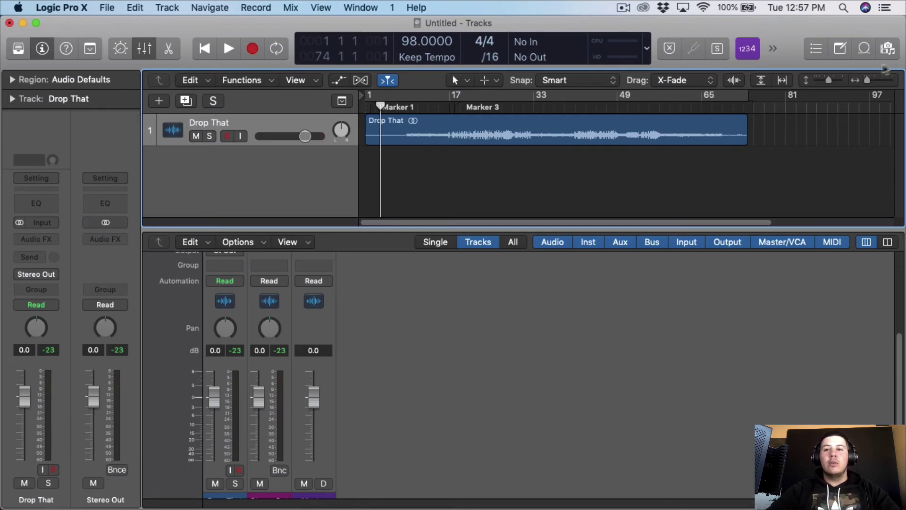
pyautogui.click(868, 81)
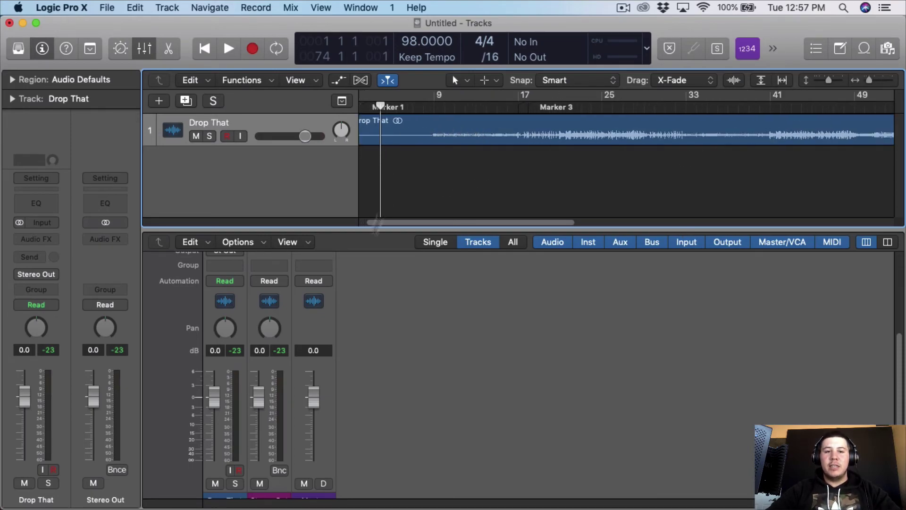
pyautogui.scroll(-1, 311, 441)
pyautogui.scroll(5, 198, 441)
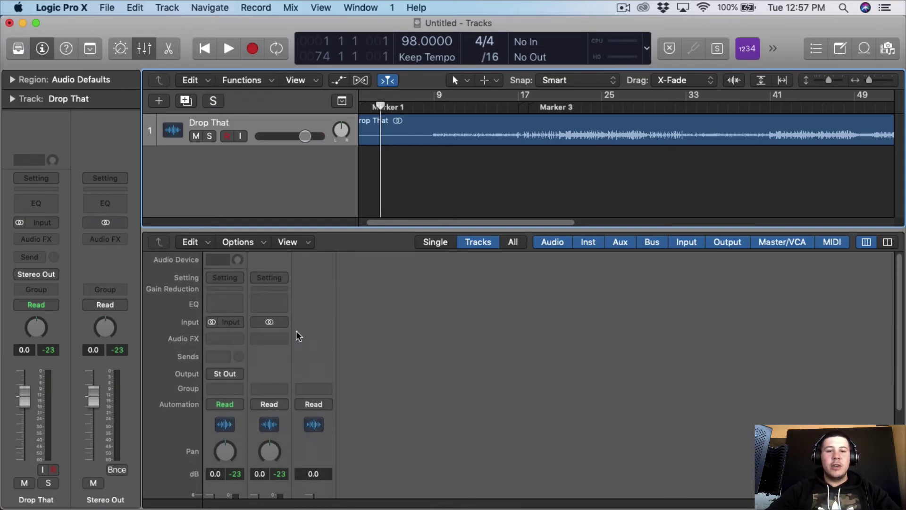
pyautogui.click(279, 339)
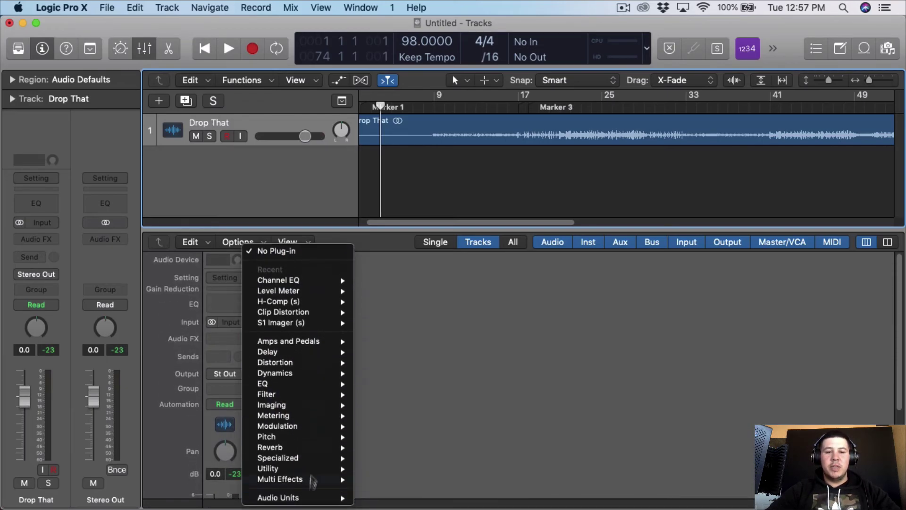
pyautogui.moveTo(322, 429)
pyautogui.moveTo(432, 448)
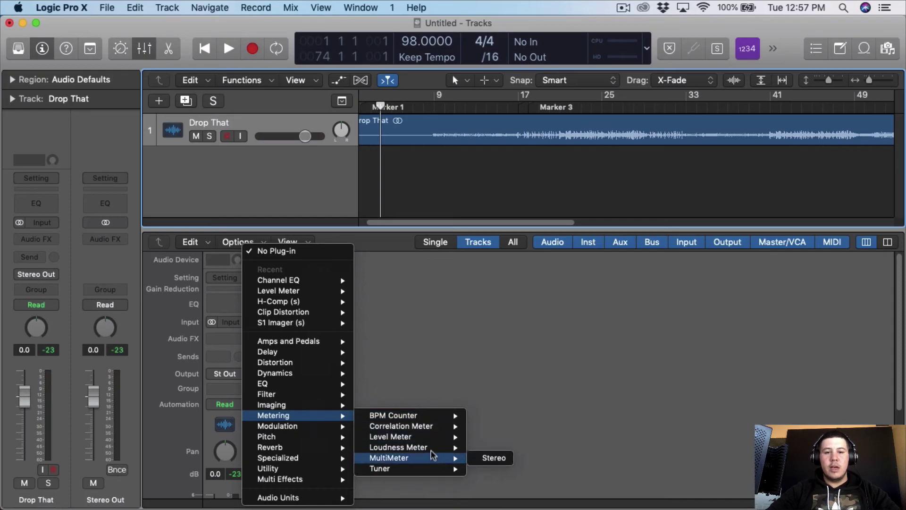
pyautogui.click(511, 450)
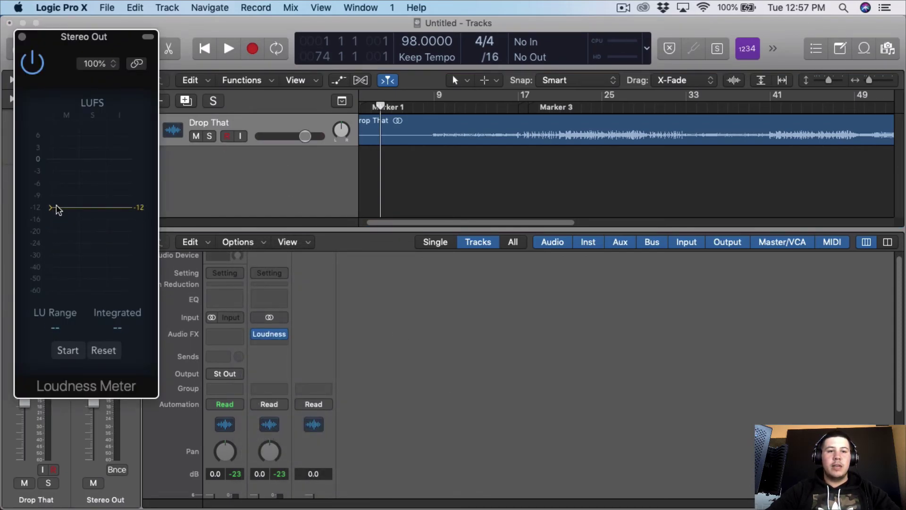
# - Add a stereo MultiMeter below the Loudness Meter on the Stereo Out channel
pyautogui.click(284, 334)
pyautogui.moveTo(283, 493)
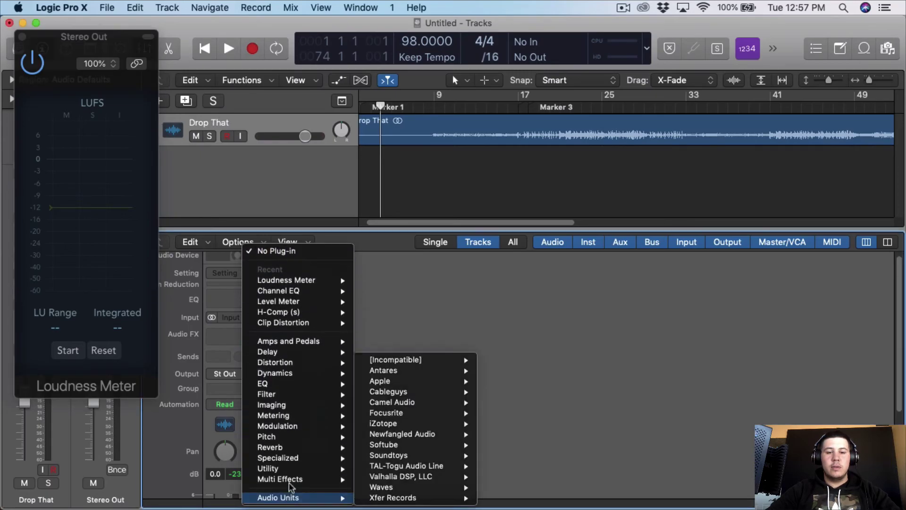
pyautogui.moveTo(293, 415)
pyautogui.moveTo(410, 460)
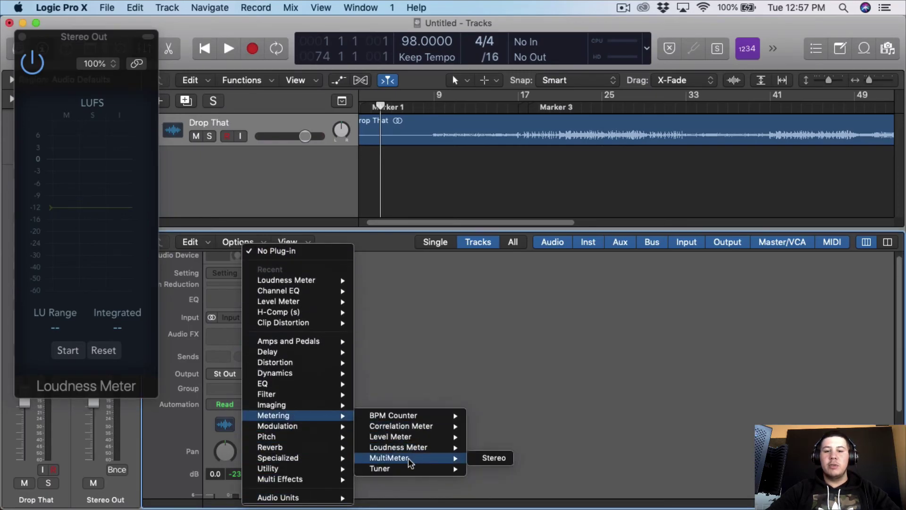
pyautogui.click(493, 458)
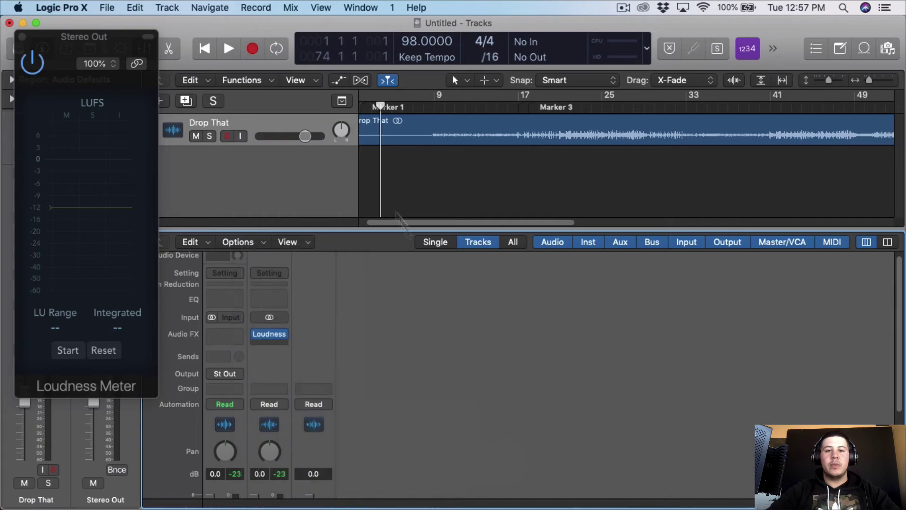
# - Move the MultiMeter and Loudness Meter windows clear of the main window
pyautogui.moveTo(347, 63); pyautogui.dragTo(905, 42)
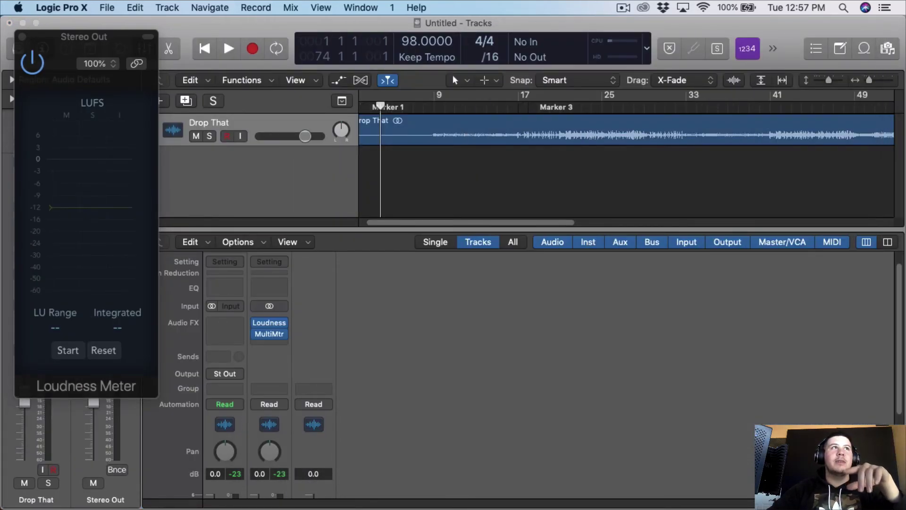
pyautogui.moveTo(111, 38); pyautogui.dragTo(905, 40)
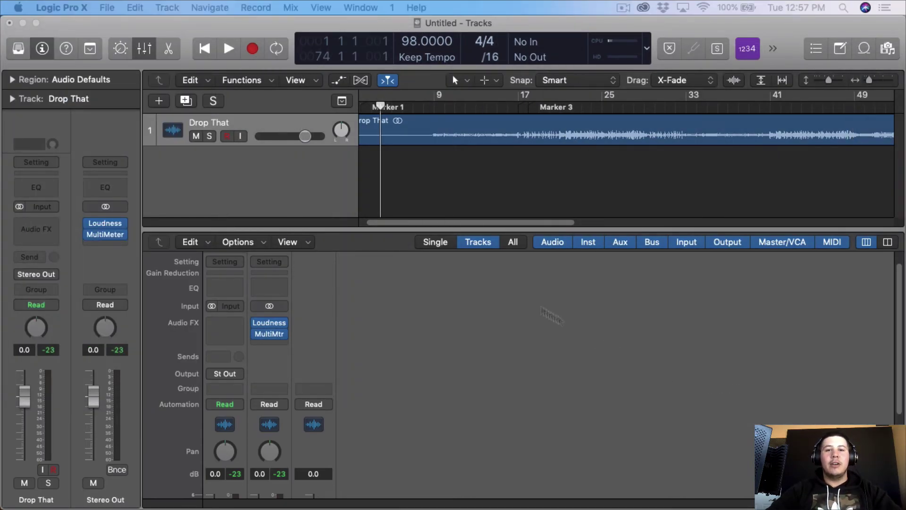
# - Set a cycle range from bar 20 to bar 29 around Marker 3 and play the Drop That track there briefly
pyautogui.hscroll(5, 524, 103)
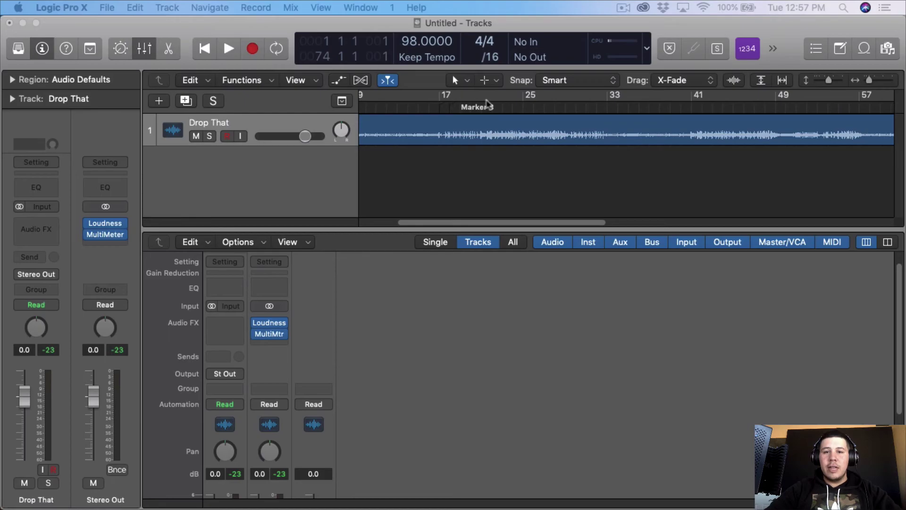
pyautogui.click(494, 109)
pyautogui.press('space')
pyautogui.moveTo(480, 98)
pyautogui.mouseDown()
pyautogui.moveTo(589, 113)
pyautogui.moveTo(597, 158)
pyautogui.moveTo(565, 165)
pyautogui.mouseUp()
pyautogui.press('space')
pyautogui.moveTo(470, 125)
pyautogui.mouseDown()
pyautogui.moveTo(456, 125)
pyautogui.moveTo(467, 125)
pyautogui.mouseUp()
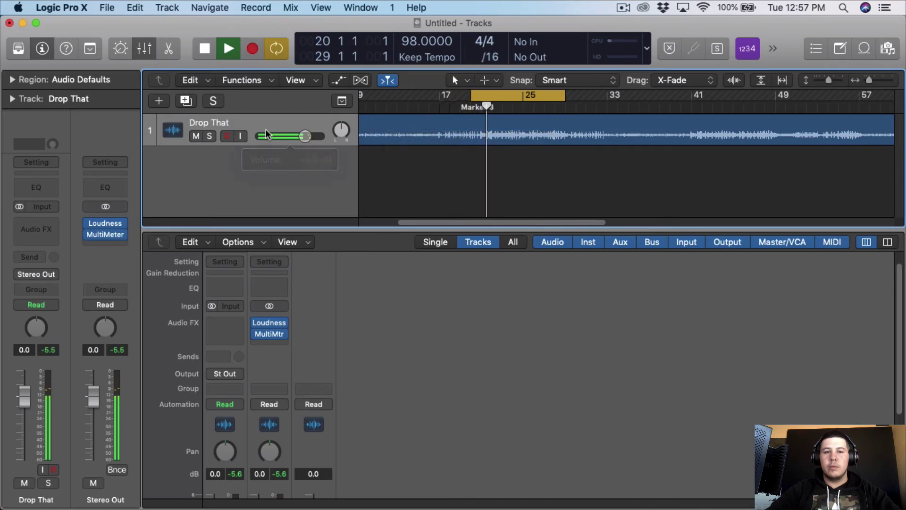
pyautogui.click(253, 121)
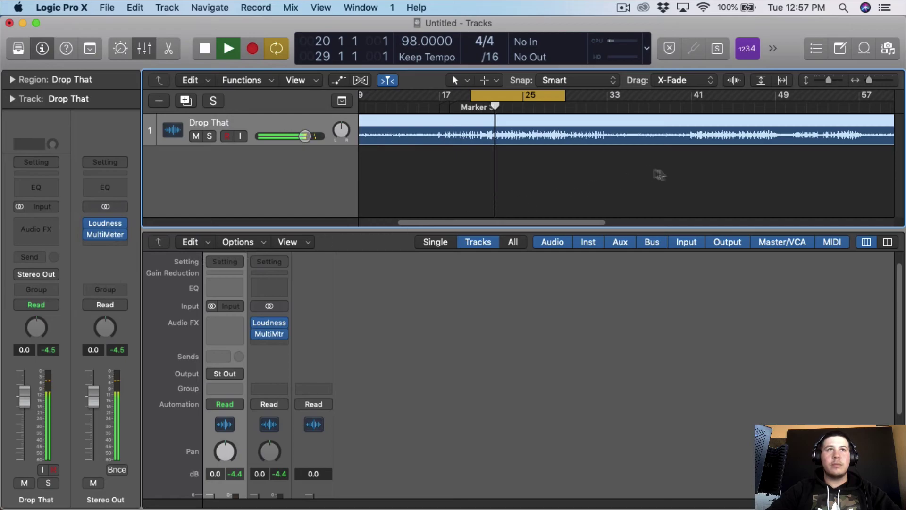
pyautogui.press('space')
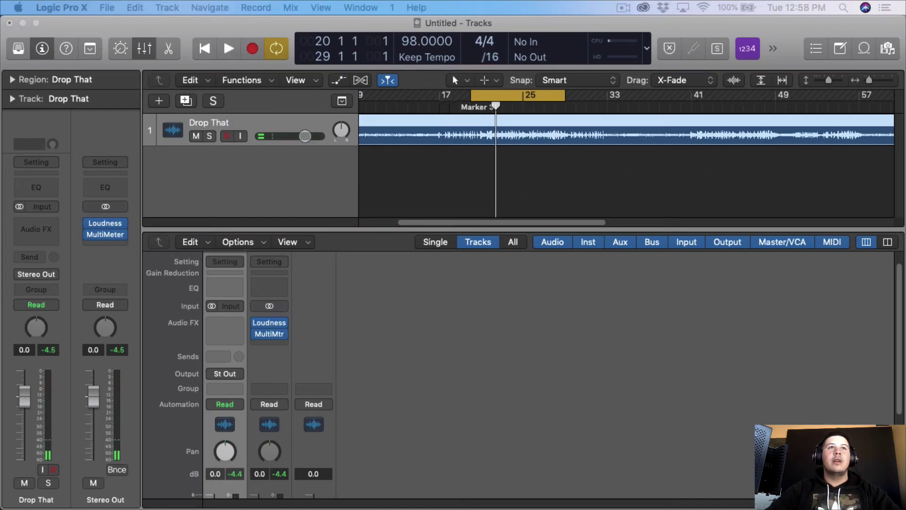
# - Insert a stereo Vintage Tube EQ as the first audio effect on the Drop That channel
pyautogui.click(47, 226)
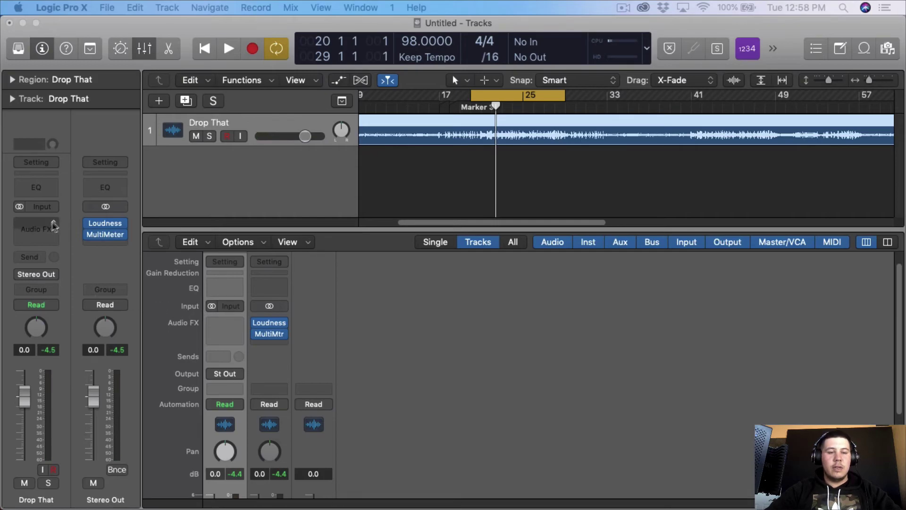
pyautogui.moveTo(87, 420)
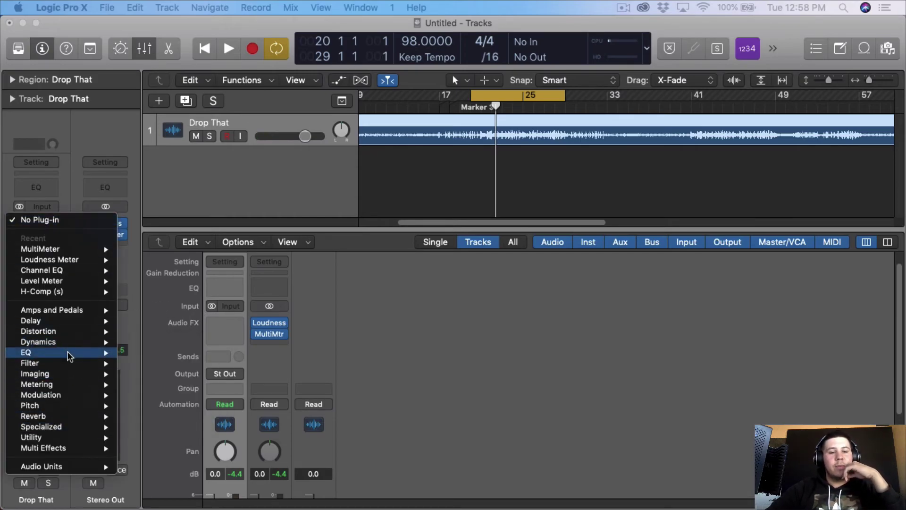
pyautogui.moveTo(67, 354)
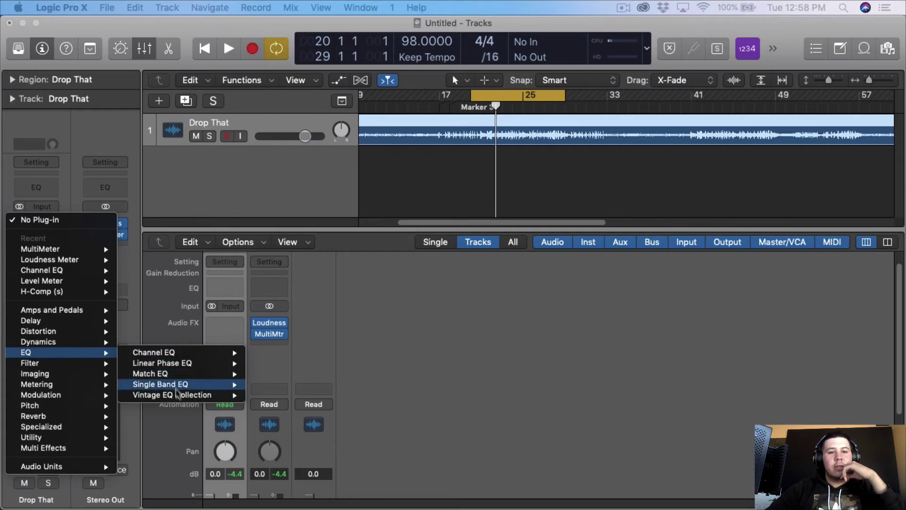
pyautogui.moveTo(198, 394)
pyautogui.moveTo(314, 416)
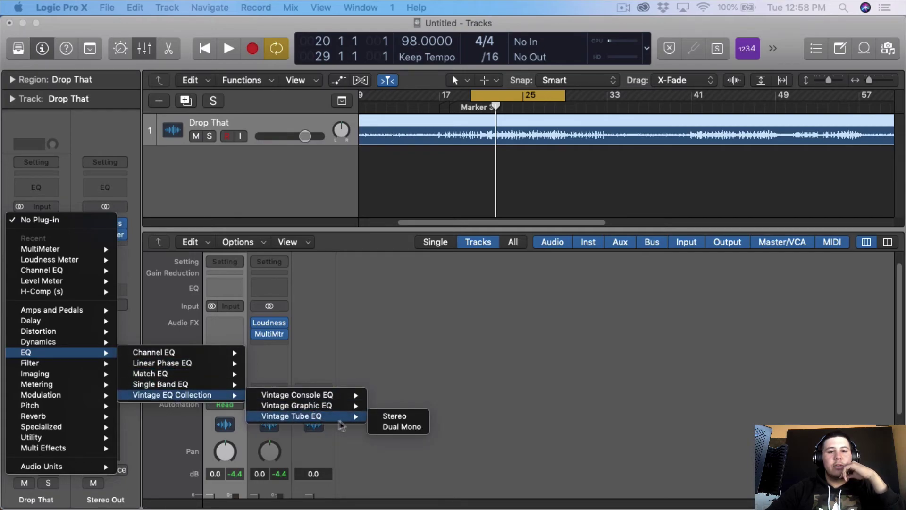
pyautogui.click(376, 416)
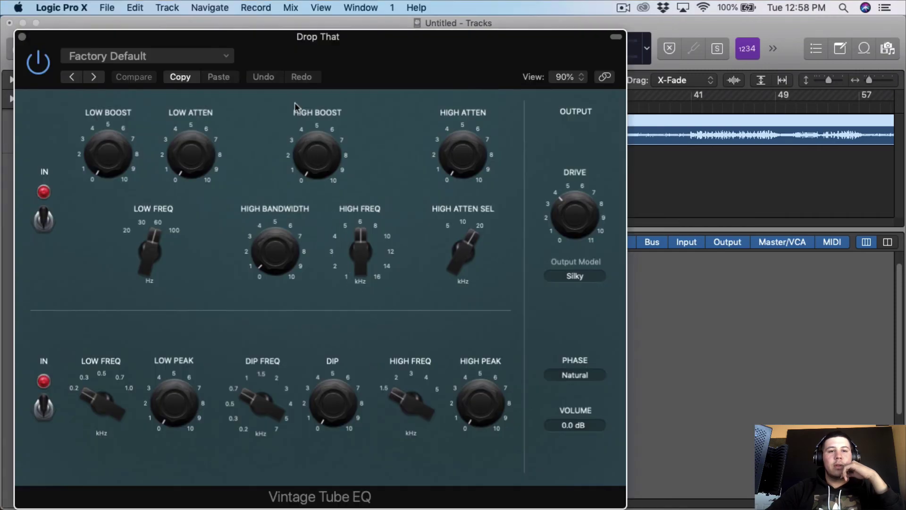
# - Load the Mix Bus preset Master Shine in the Vintage Tube EQ and move its window clear of the channel meters
pyautogui.click(211, 60)
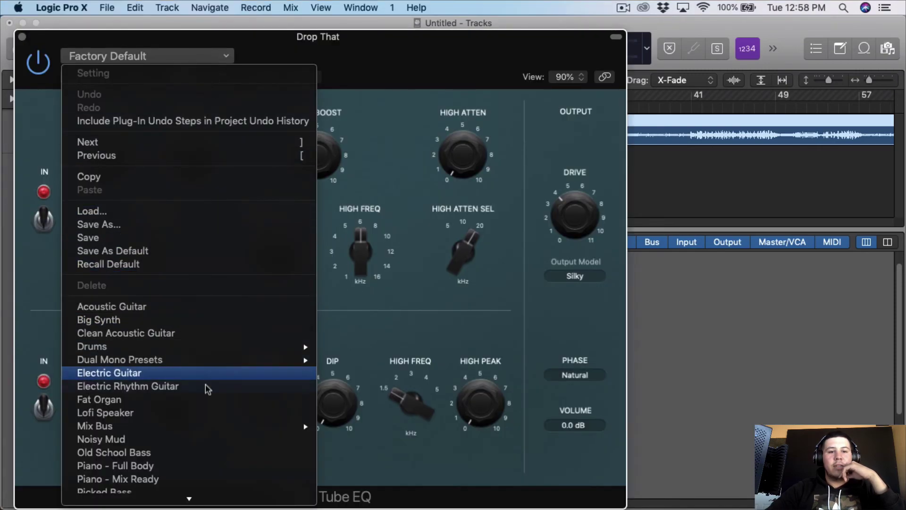
pyautogui.moveTo(314, 427)
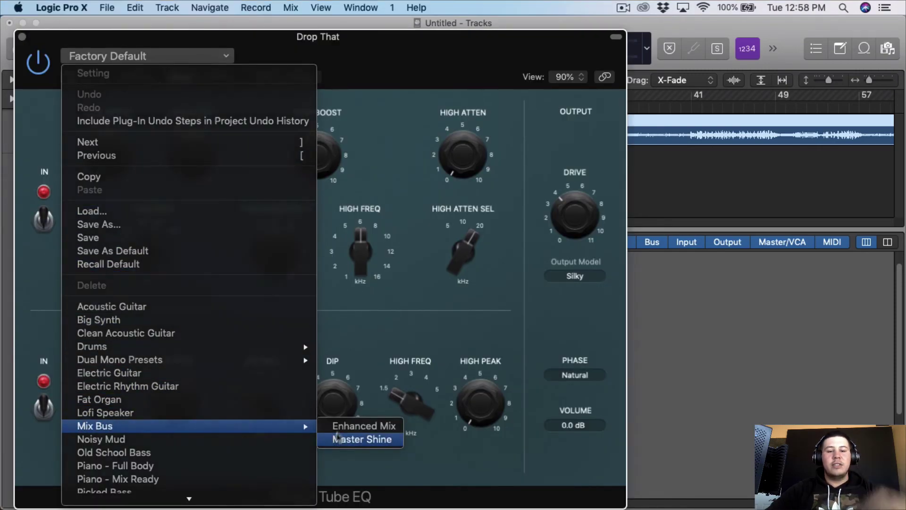
pyautogui.click(336, 438)
pyautogui.moveTo(367, 59); pyautogui.dragTo(584, 59)
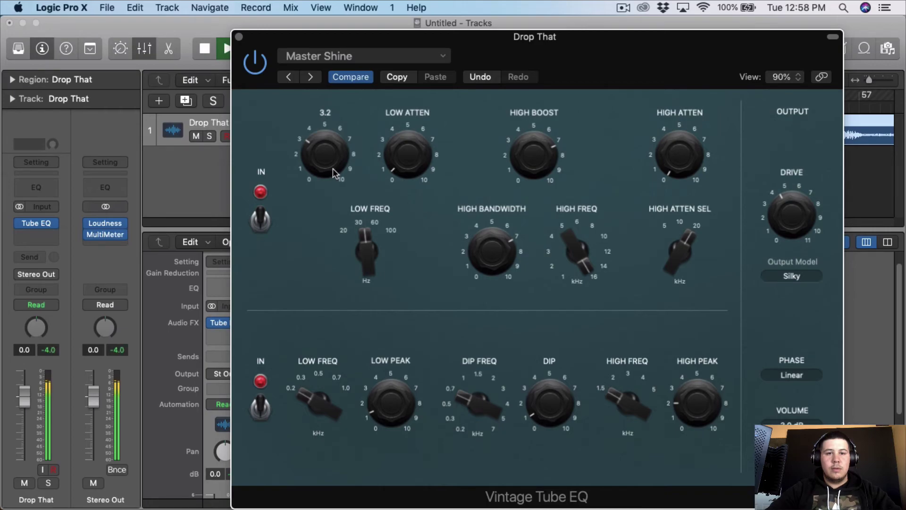
# - Compare the looped playback with the Vintage Tube EQ bypassed and enabled, and close the plug-in window
pyautogui.moveTo(363, 239)
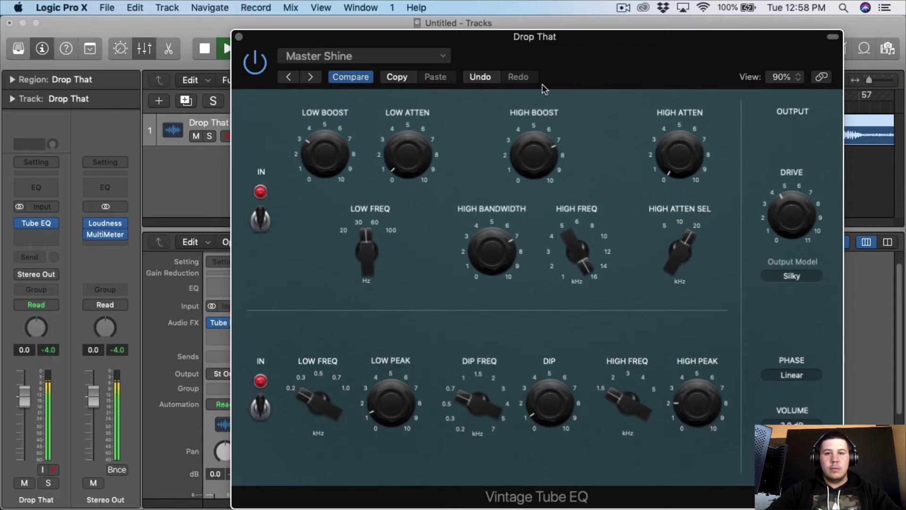
pyautogui.moveTo(585, 77); pyautogui.dragTo(555, 77)
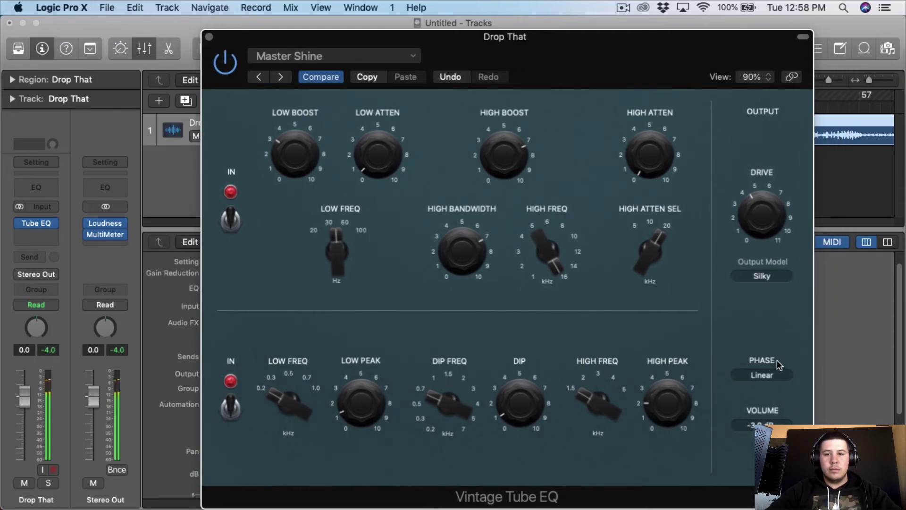
pyautogui.moveTo(727, 247)
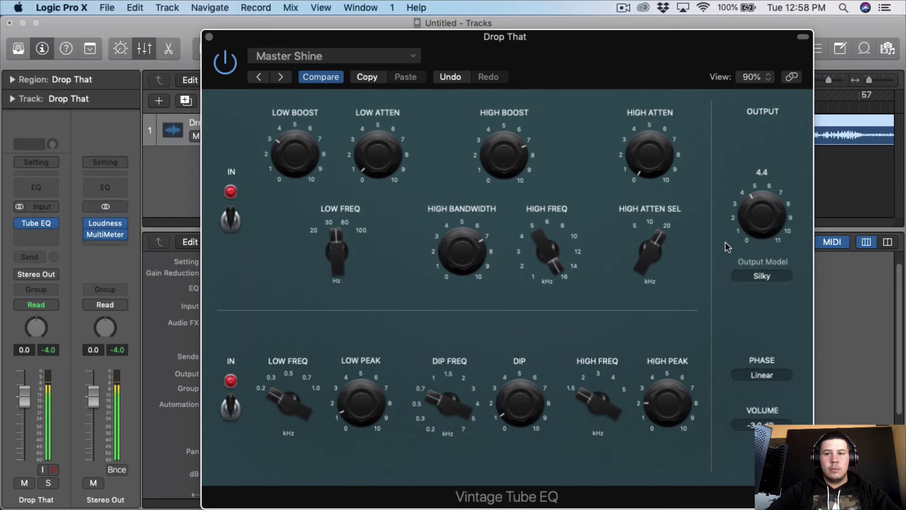
pyautogui.moveTo(644, 179)
pyautogui.click(235, 62)
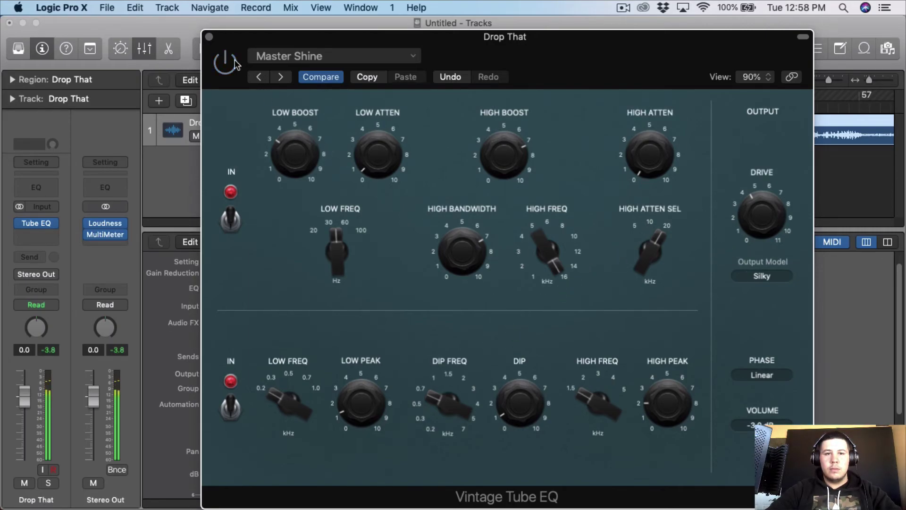
pyautogui.click(234, 62)
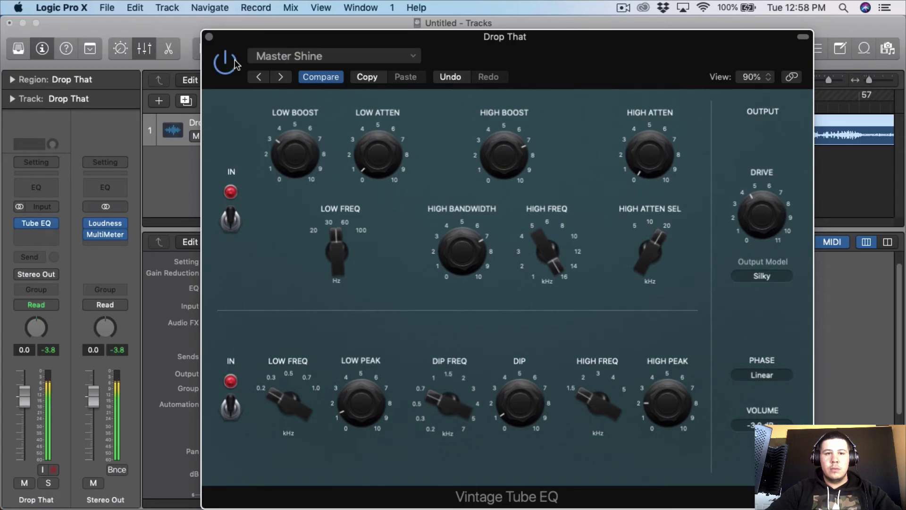
pyautogui.click(209, 36)
# - Insert a stereo Vintage Console EQ below the Tube EQ on the Drop That channel
pyautogui.click(48, 236)
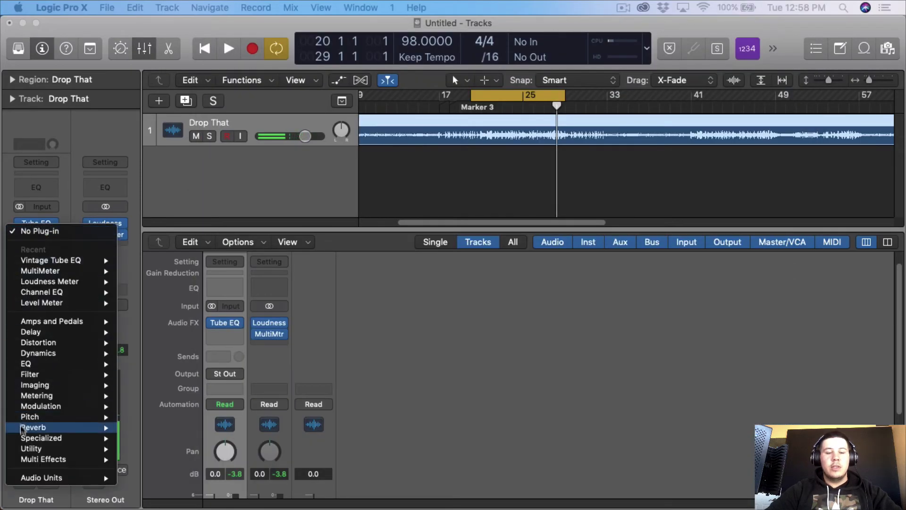
pyautogui.moveTo(52, 367)
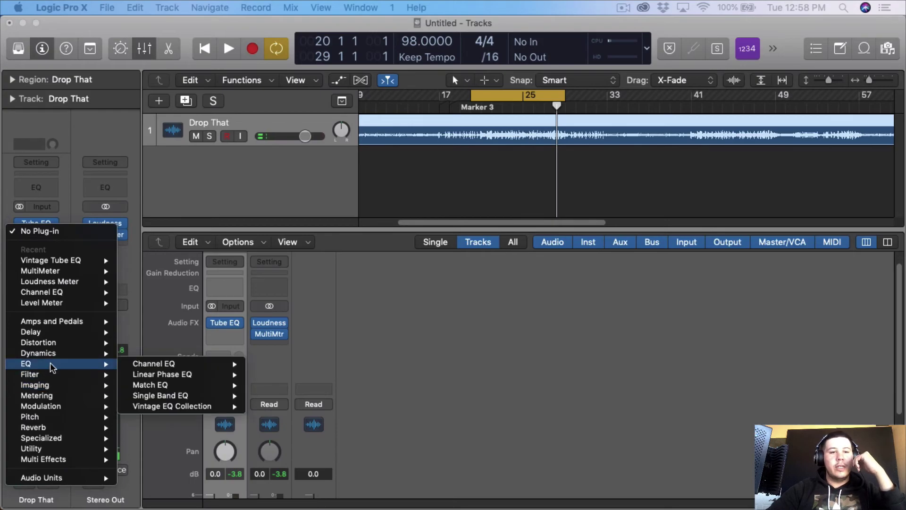
pyautogui.moveTo(218, 408)
pyautogui.moveTo(266, 418)
pyautogui.moveTo(292, 407)
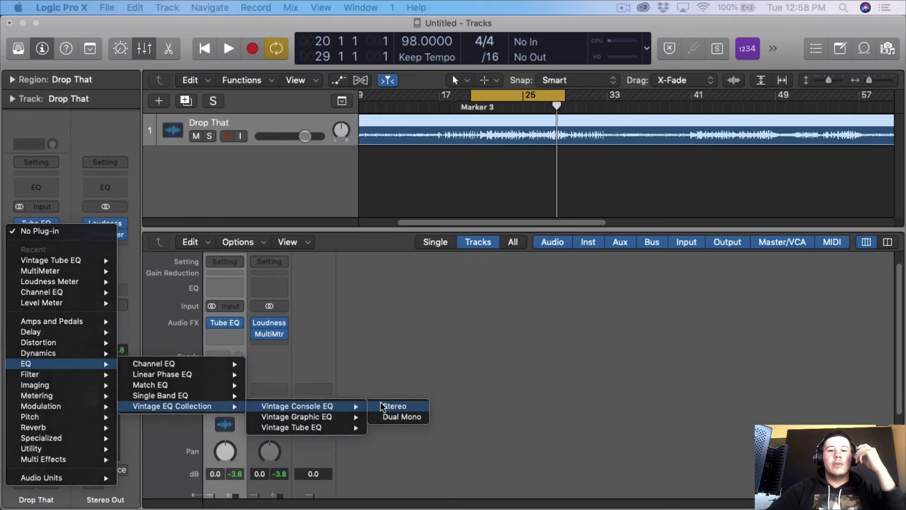
pyautogui.click(391, 406)
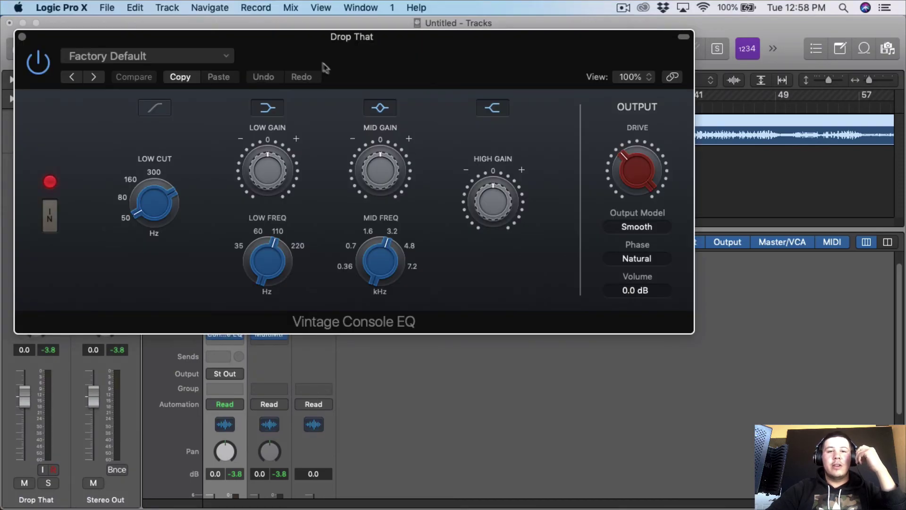
# - Load the Mix Bus preset Enhanced Mix in the Vintage Console EQ
pyautogui.click(274, 75)
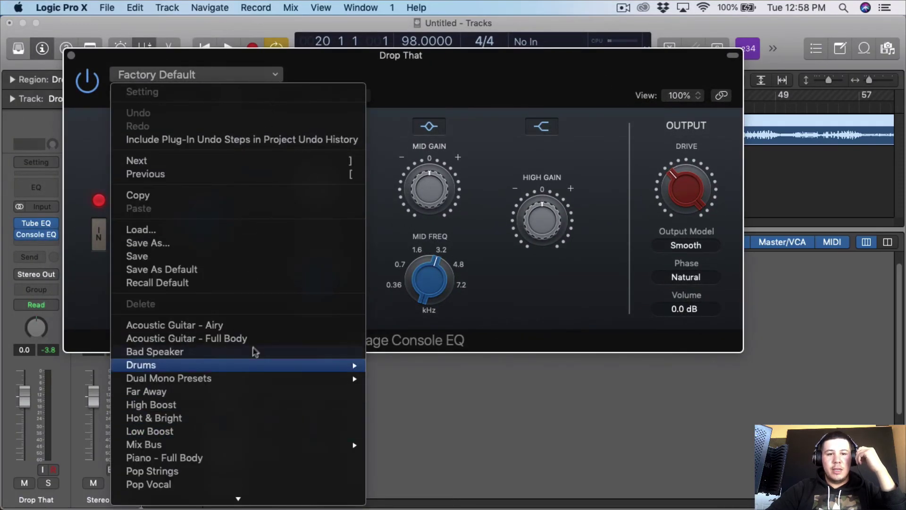
pyautogui.moveTo(269, 387)
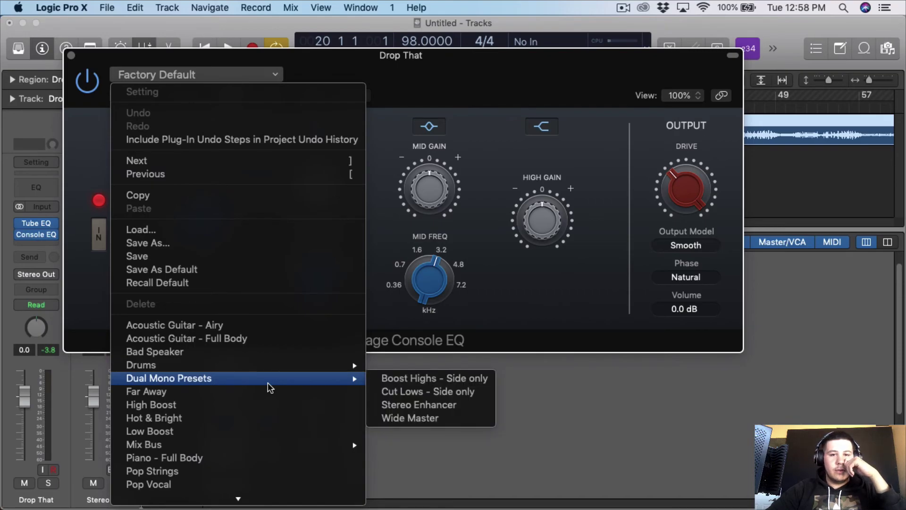
pyautogui.moveTo(276, 447)
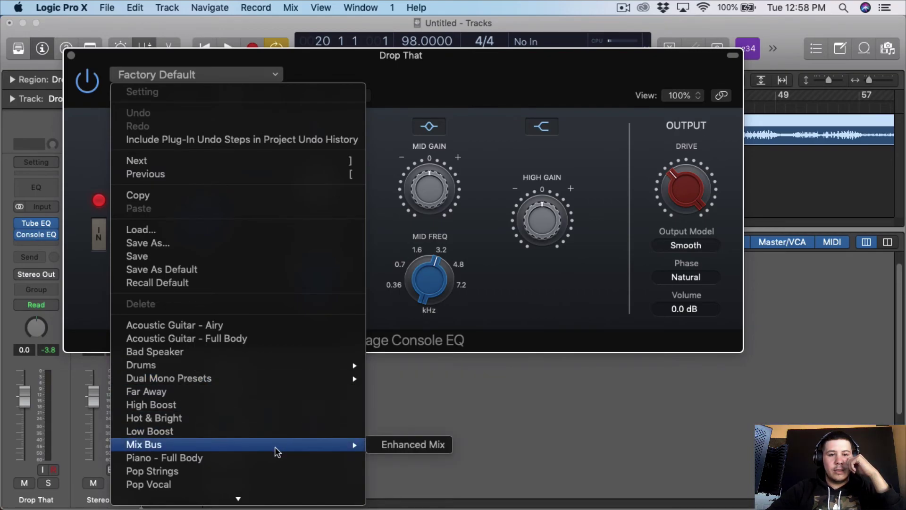
pyautogui.click(386, 445)
# - Play the loop and compare the sound with the Vintage Console EQ bypassed and enabled
pyautogui.press('space')
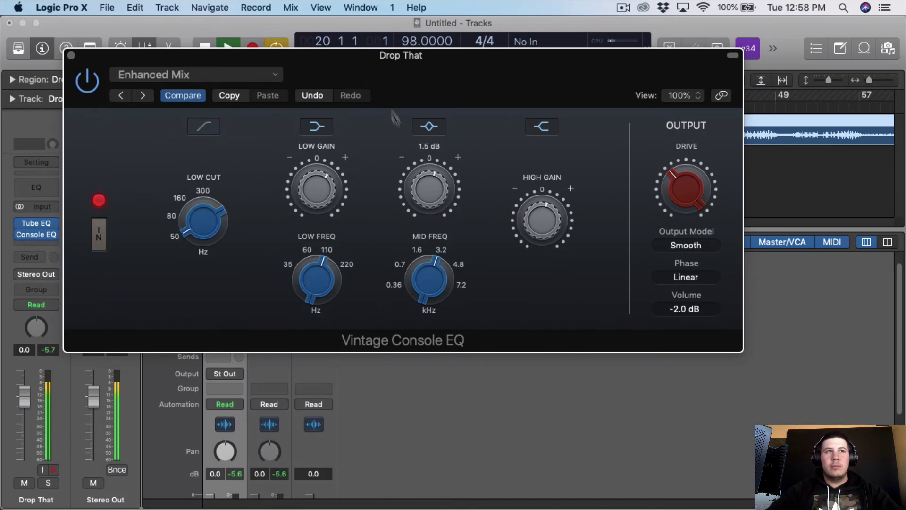
pyautogui.moveTo(396, 64); pyautogui.dragTo(443, 72)
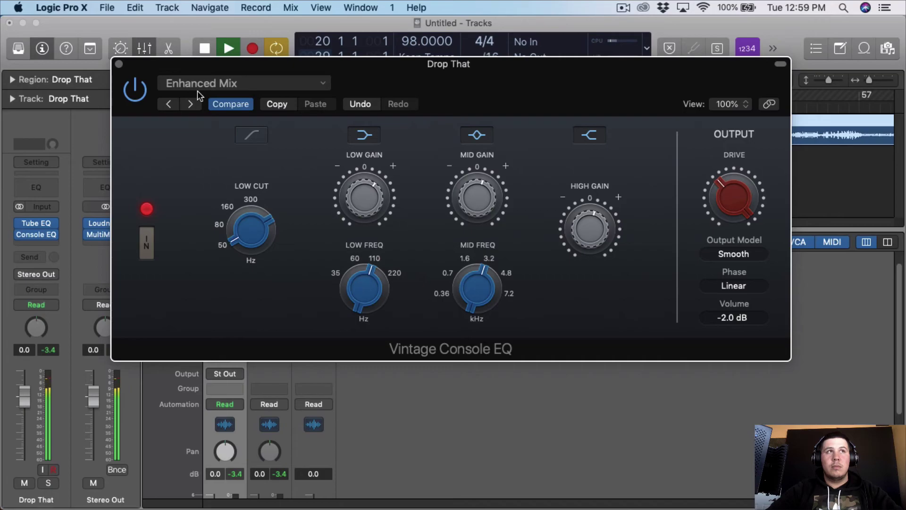
pyautogui.click(143, 88)
pyautogui.click(143, 88)
# - Fine-tune the Low Gain and High Gain of the Vintage Console EQ by ear and raise its Mid Gain
pyautogui.moveTo(368, 215); pyautogui.dragTo(369, 201)
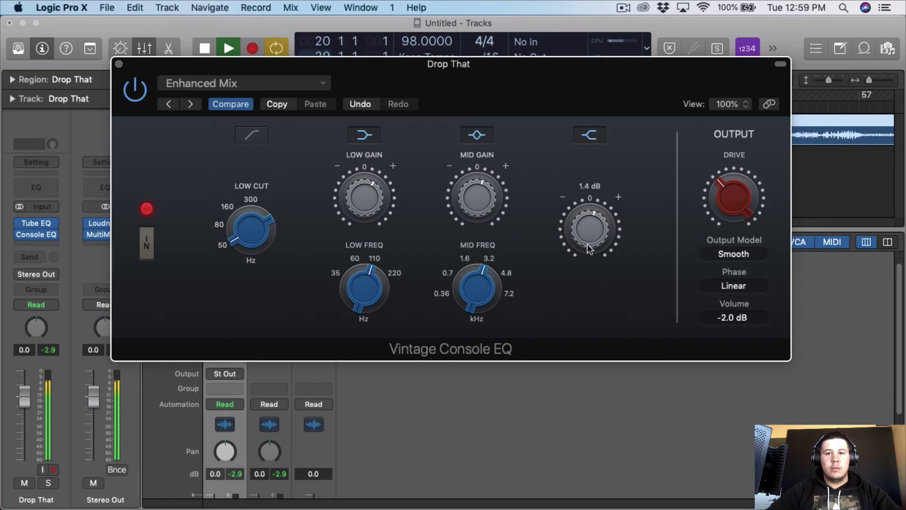
pyautogui.moveTo(587, 242); pyautogui.dragTo(606, 179)
pyautogui.moveTo(605, 212); pyautogui.dragTo(604, 228)
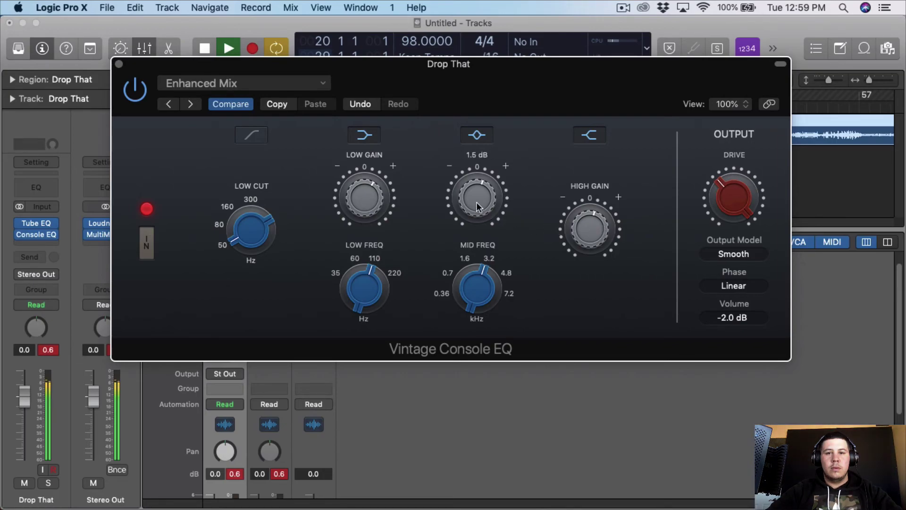
pyautogui.moveTo(476, 202); pyautogui.dragTo(483, 183)
pyautogui.moveTo(377, 199)
pyautogui.mouseDown()
pyautogui.moveTo(384, 182)
pyautogui.moveTo(381, 200)
pyautogui.mouseUp()
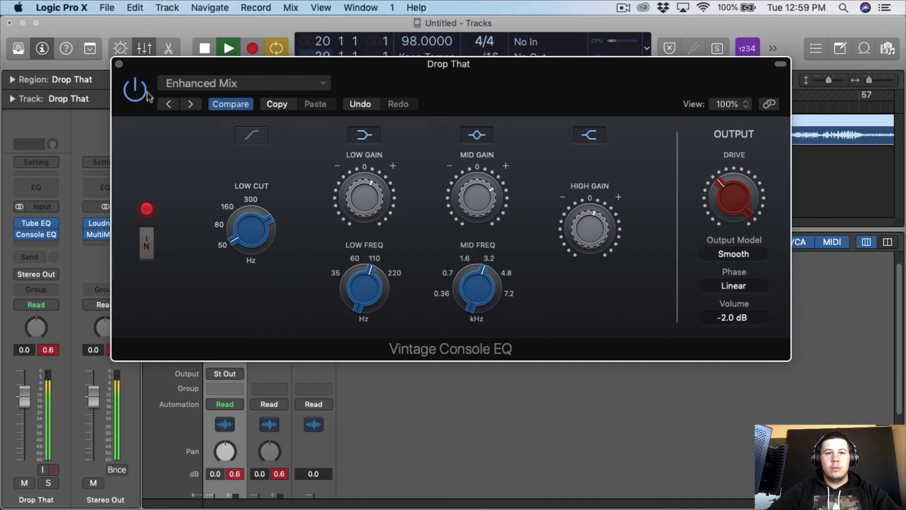
# - Reset the Drop That channel's peak level display and lower the Console EQ's Low Gain to 1.0 dB
pyautogui.click(49, 350)
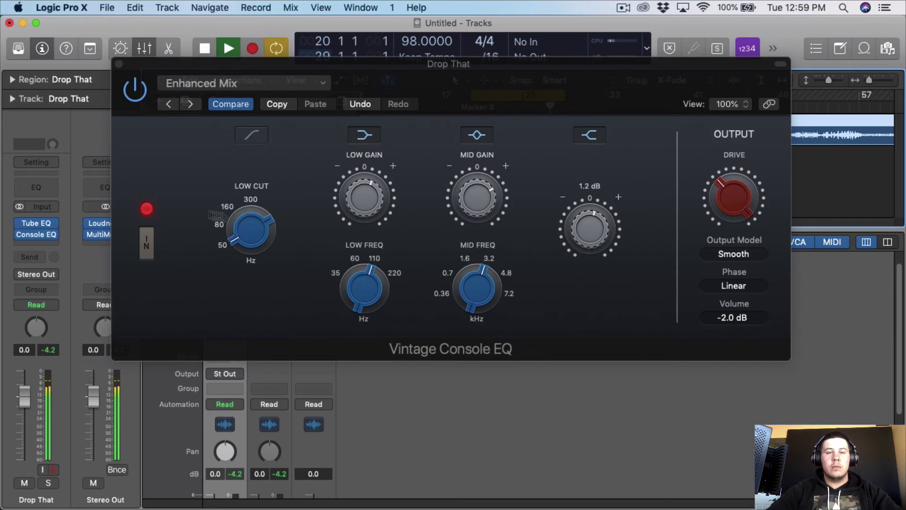
pyautogui.moveTo(360, 194); pyautogui.dragTo(361, 199)
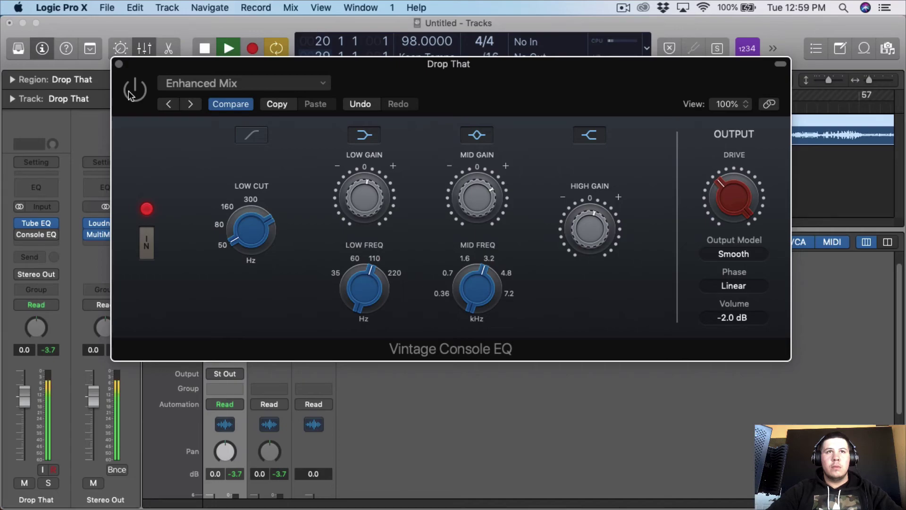
pyautogui.moveTo(359, 203)
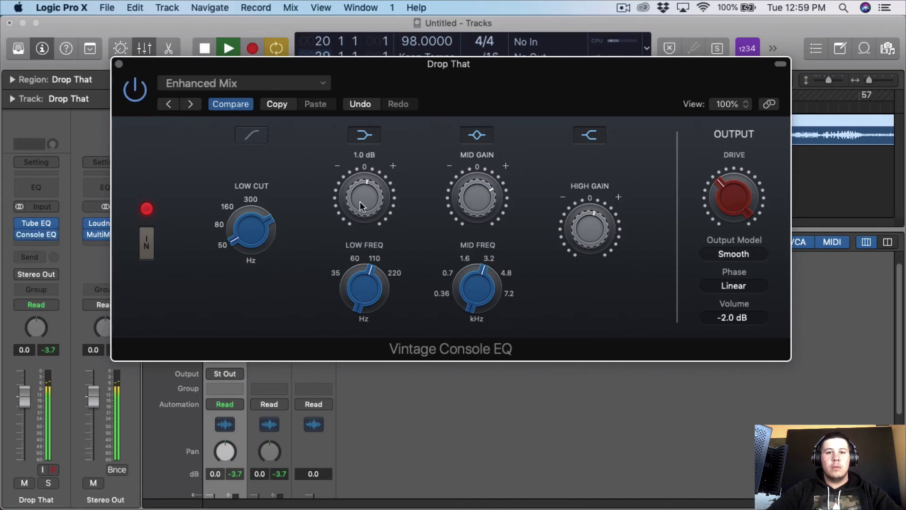
# - Ease the Console EQ's Mid Gain down slightly and set its Low Gain to about 1.2 dB and High Gain to 1.0 dB
pyautogui.moveTo(584, 233)
pyautogui.moveTo(486, 201); pyautogui.dragTo(485, 217)
pyautogui.moveTo(369, 199)
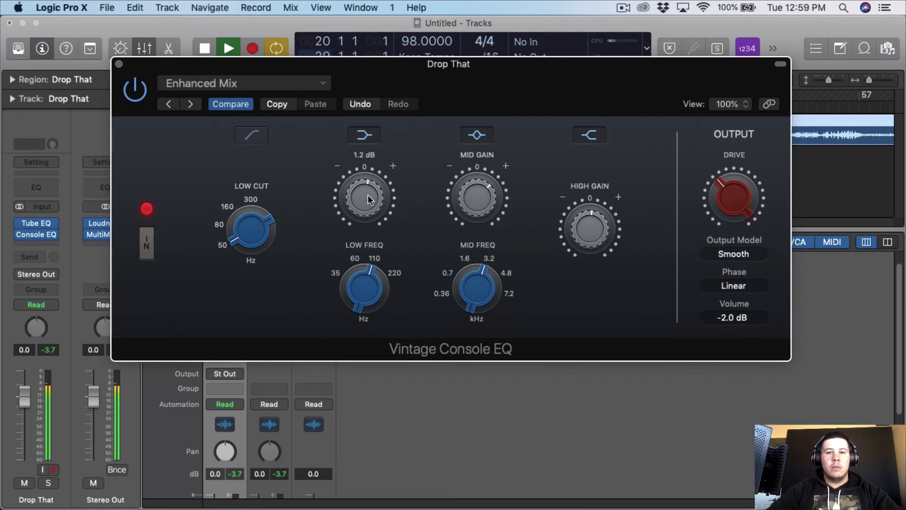
pyautogui.moveTo(588, 223); pyautogui.dragTo(588, 220)
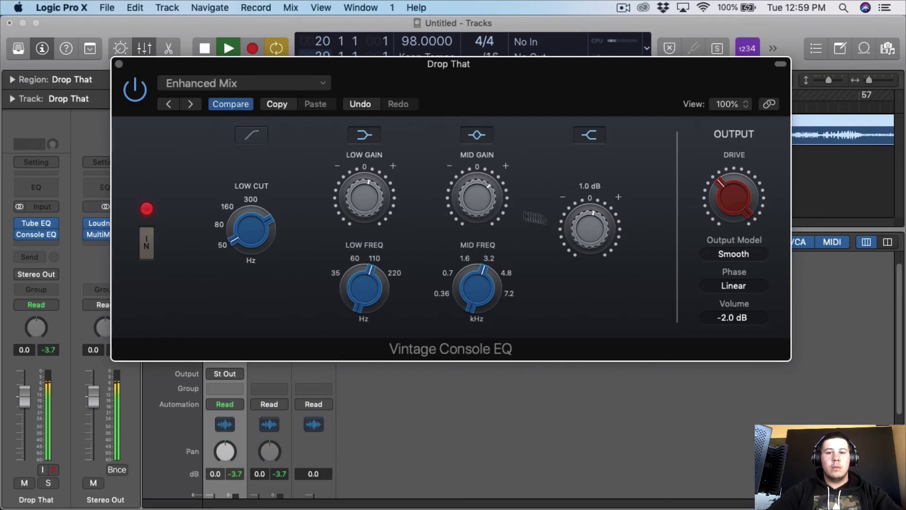
# - Compare the sound with the Vintage Console EQ bypassed and enabled, close its window and replay the loop briefly
pyautogui.click(152, 244)
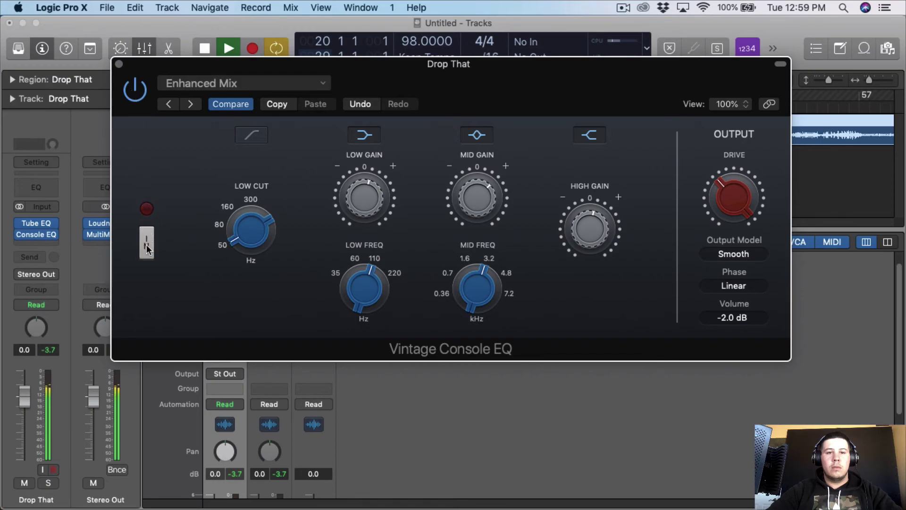
pyautogui.click(148, 246)
pyautogui.moveTo(207, 266)
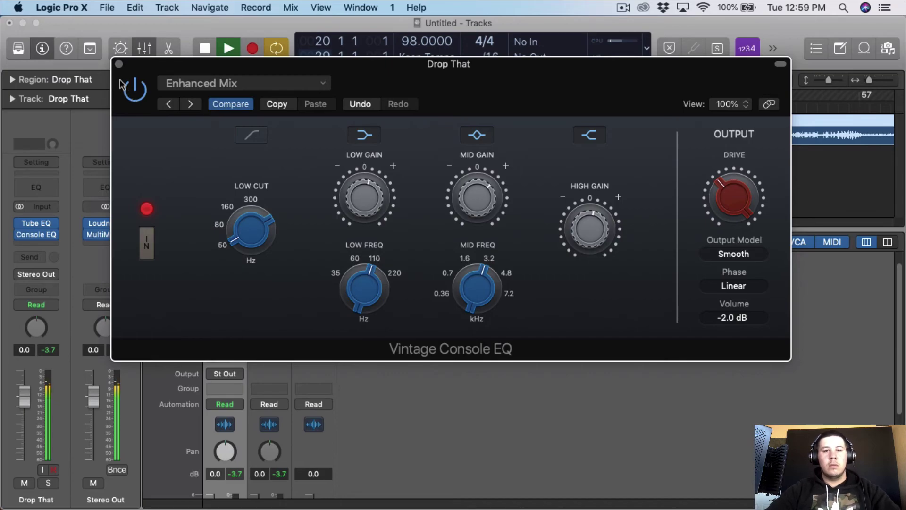
pyautogui.press('space')
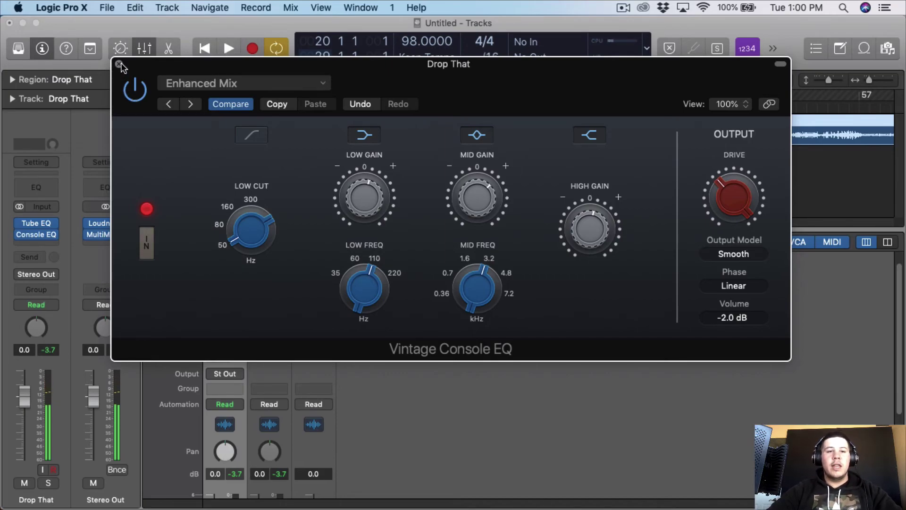
pyautogui.click(119, 64)
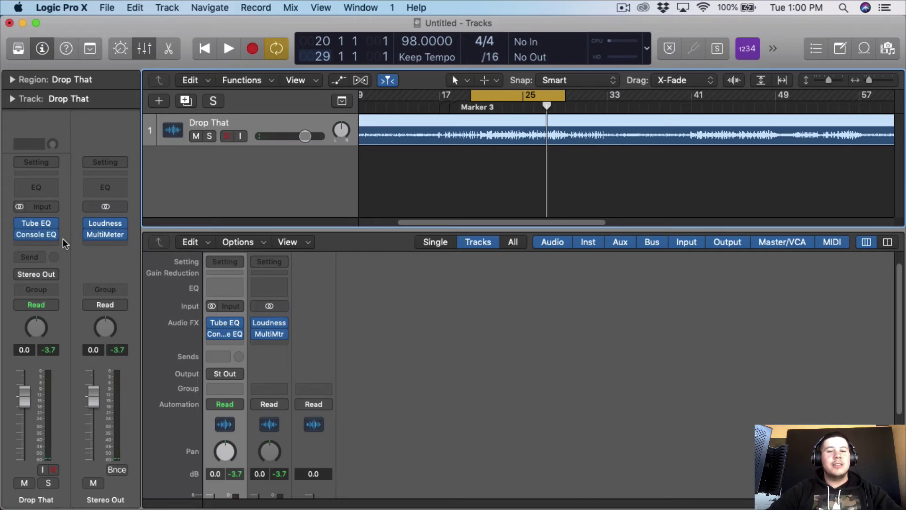
pyautogui.press('space')
pyautogui.moveTo(19, 240)
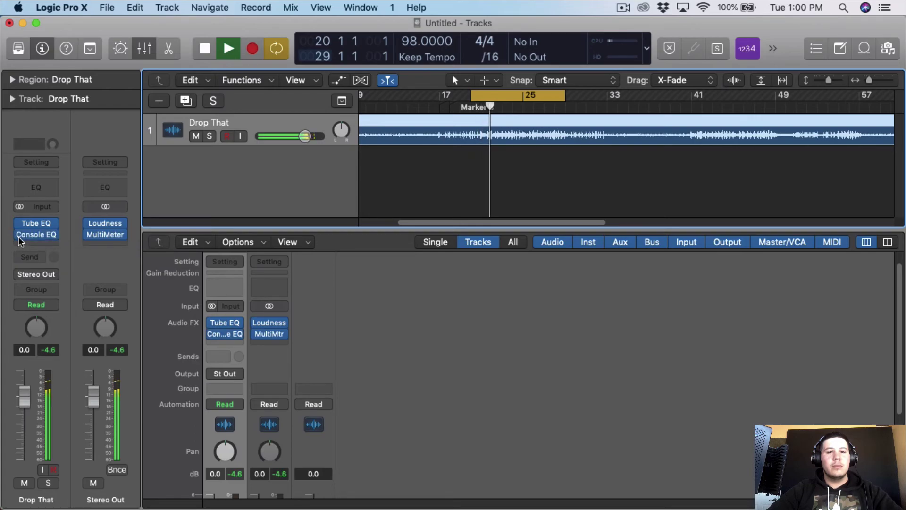
pyautogui.press('space')
# - Insert the stereo Waves C1 comp (s) compressor after the Console EQ on the Drop That channel
pyautogui.click(40, 244)
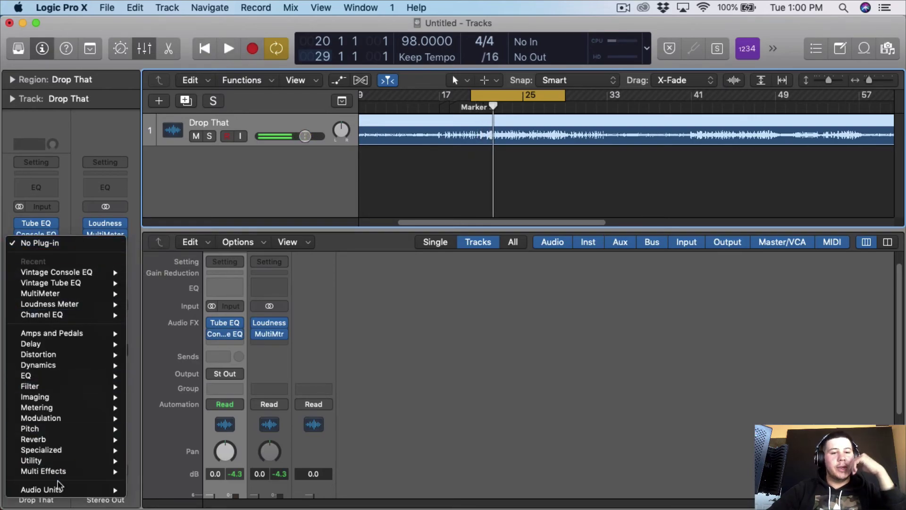
pyautogui.moveTo(57, 488)
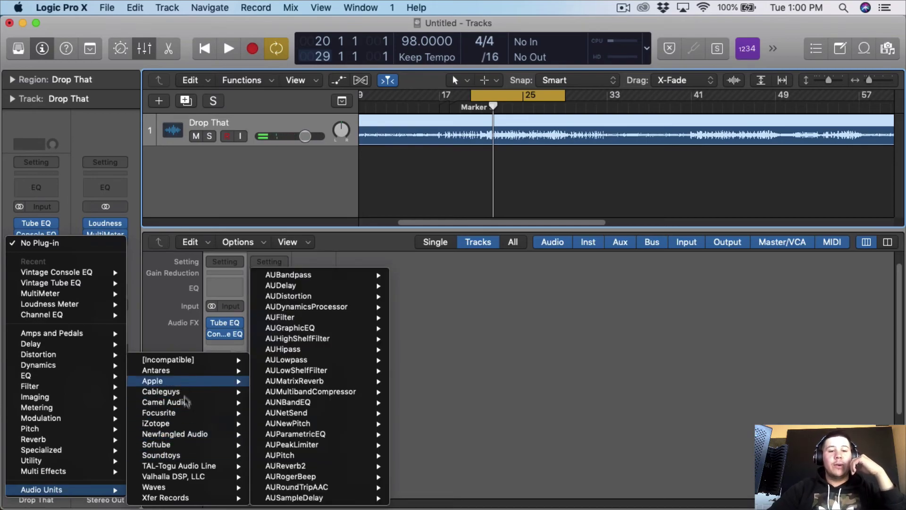
pyautogui.moveTo(183, 450)
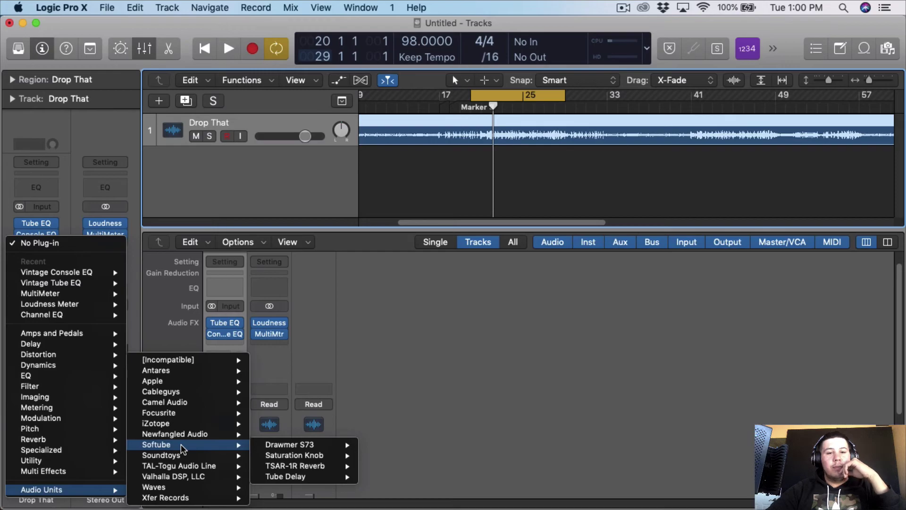
pyautogui.moveTo(187, 426)
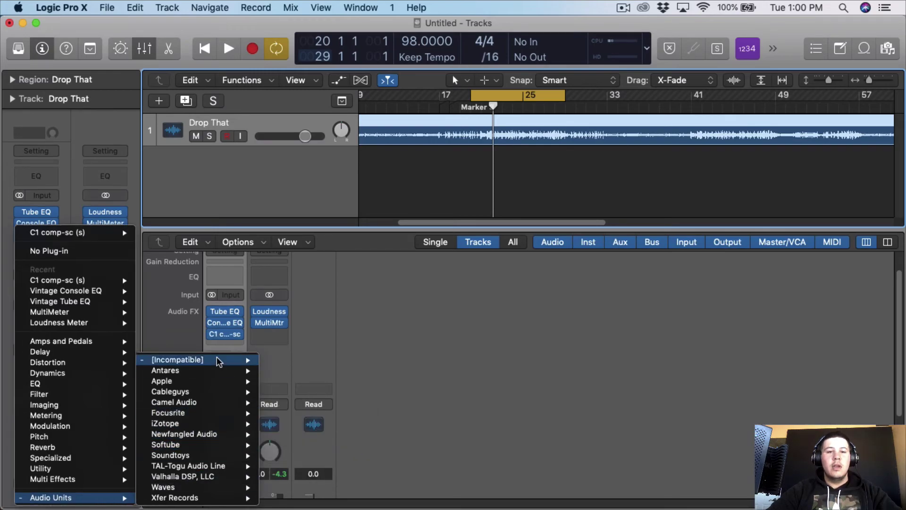
pyautogui.moveTo(219, 360)
pyautogui.moveTo(312, 359)
pyautogui.moveTo(442, 44)
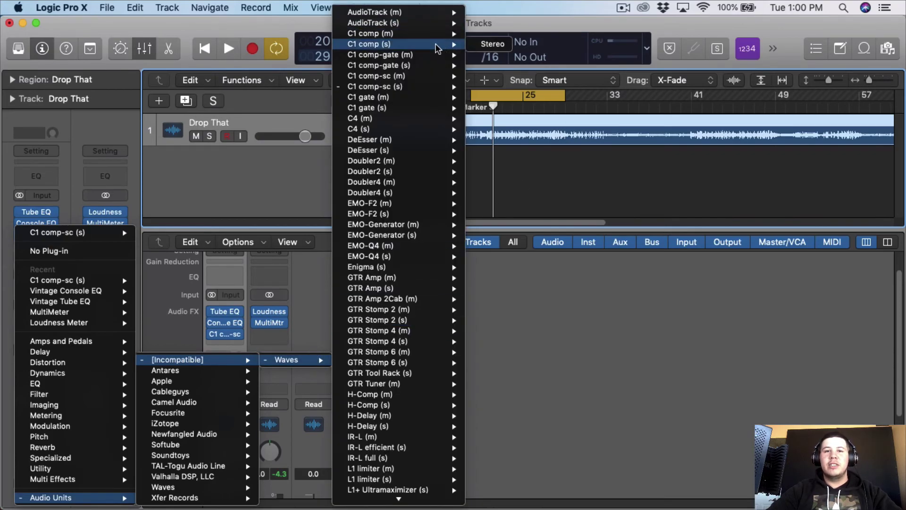
pyautogui.click(493, 44)
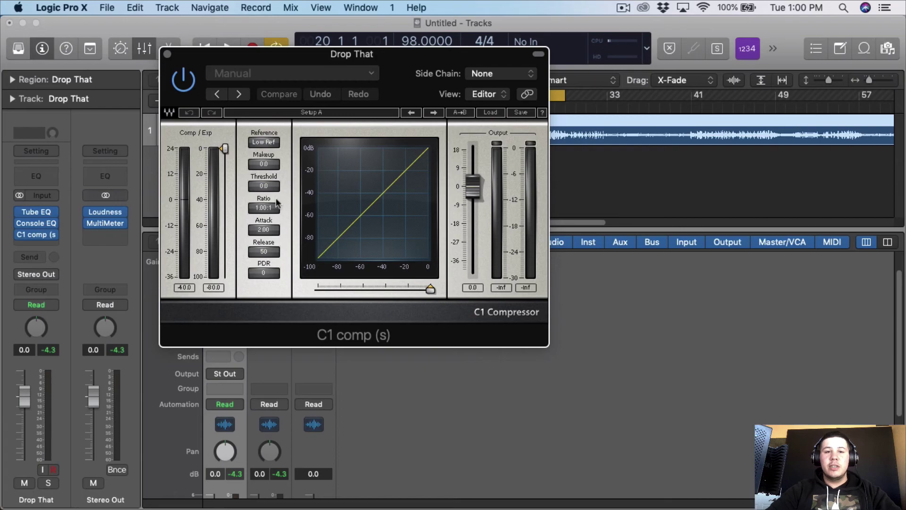
# - Set the C1 compressor's Ratio to 2.00:1
pyautogui.click(269, 207)
pyautogui.write('1.15')
pyautogui.press('Return')
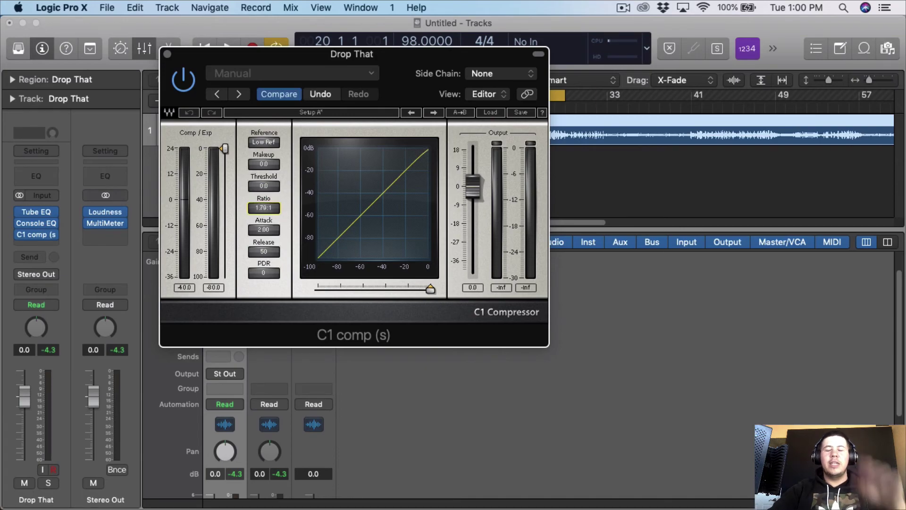
pyautogui.moveTo(264, 208); pyautogui.dragTo(264, 207)
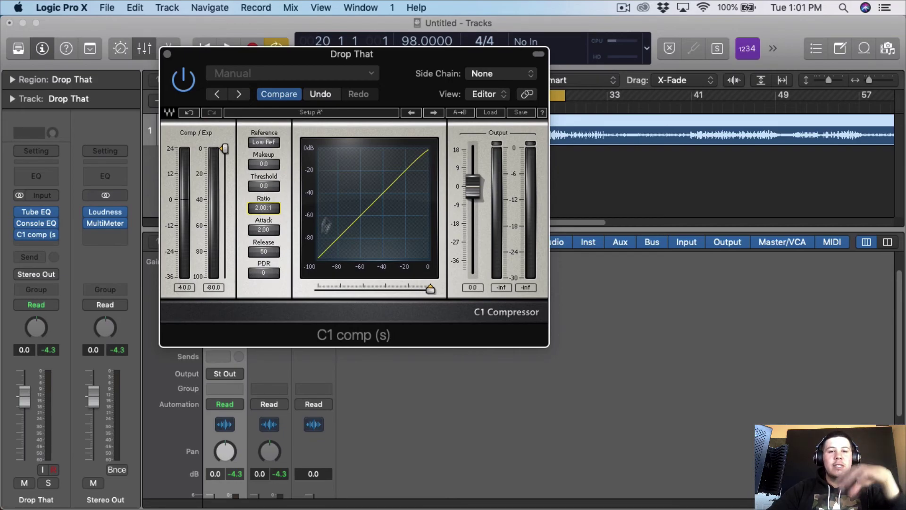
pyautogui.click(318, 74)
pyautogui.moveTo(295, 324)
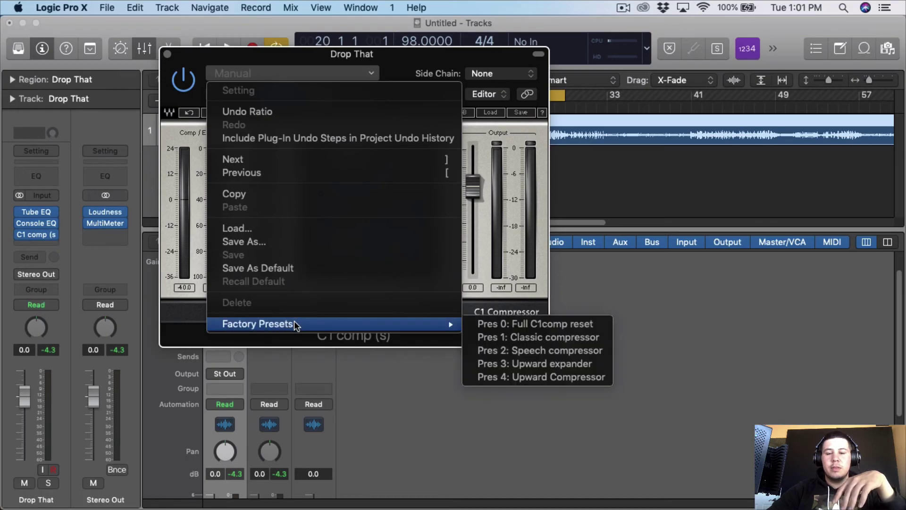
pyautogui.click(517, 262)
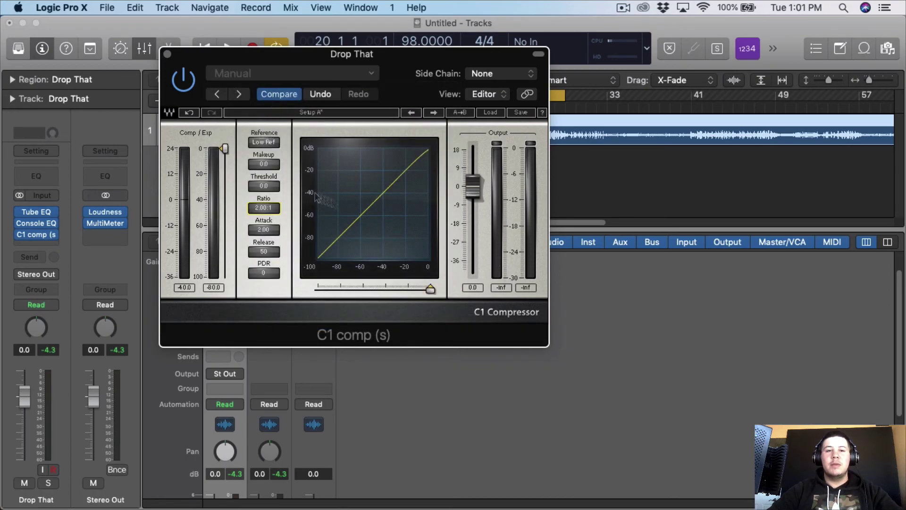
# - Play the loop and tune the C1 compressor's Threshold by ear to -5.9
pyautogui.press('space')
pyautogui.moveTo(224, 148); pyautogui.dragTo(221, 167)
pyautogui.scroll(8, 219, 211)
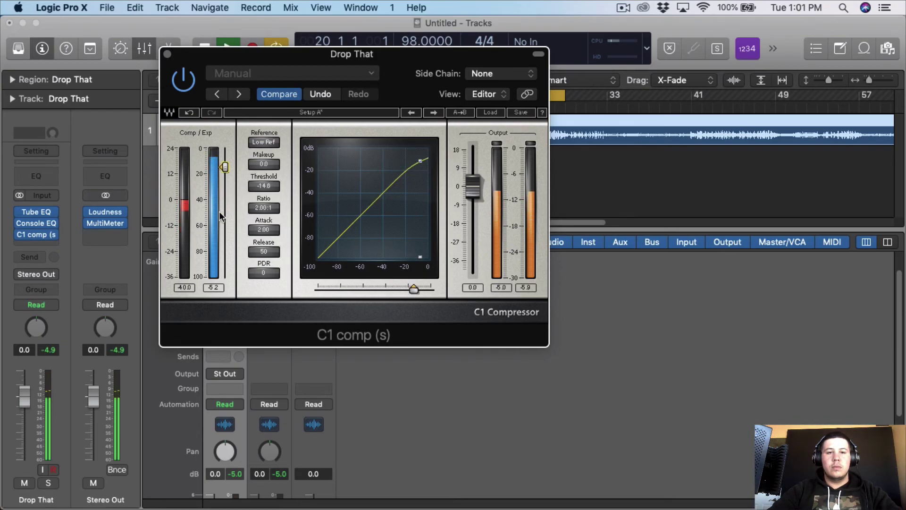
pyautogui.scroll(-4, 218, 210)
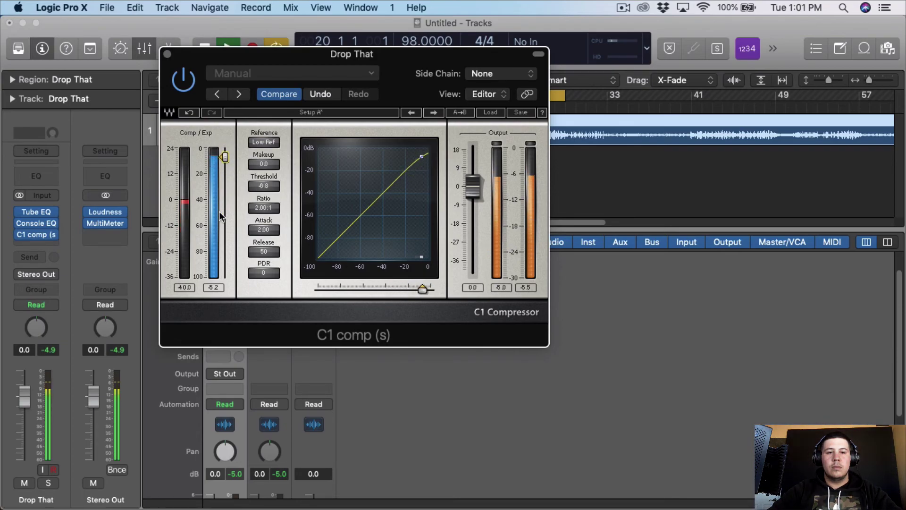
pyautogui.scroll(3, 218, 211)
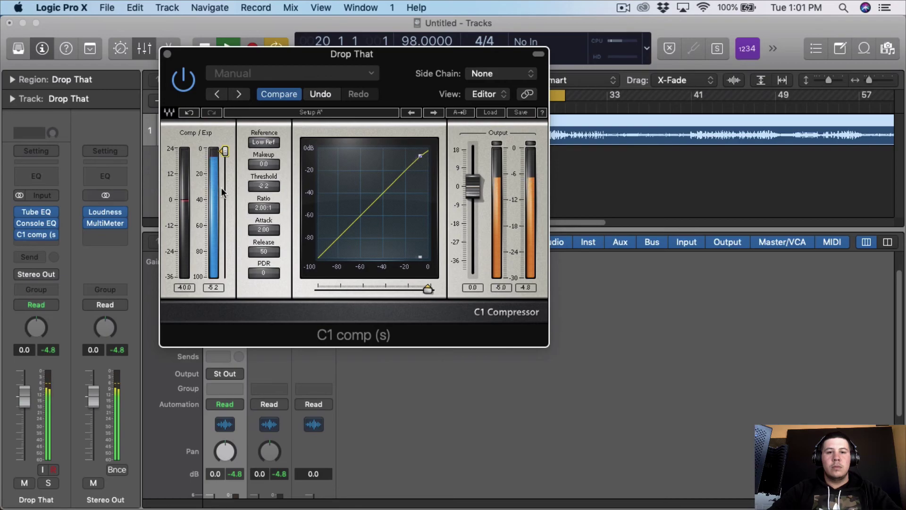
pyautogui.scroll(-1, 220, 188)
pyautogui.scroll(-5, 221, 188)
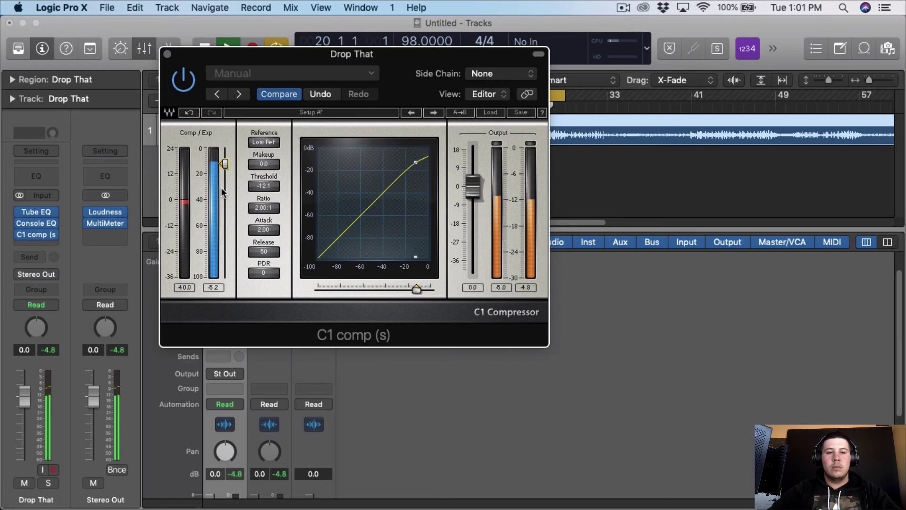
pyautogui.scroll(3, 221, 187)
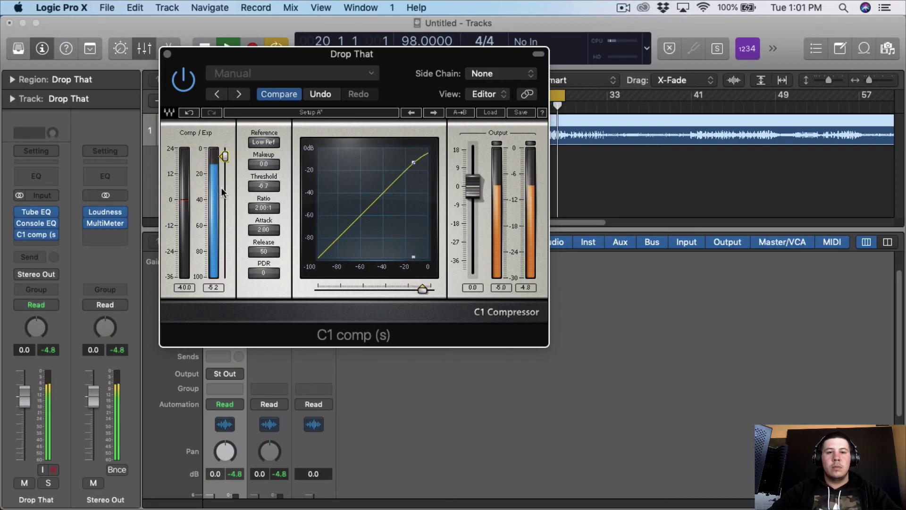
pyautogui.scroll(1, 220, 188)
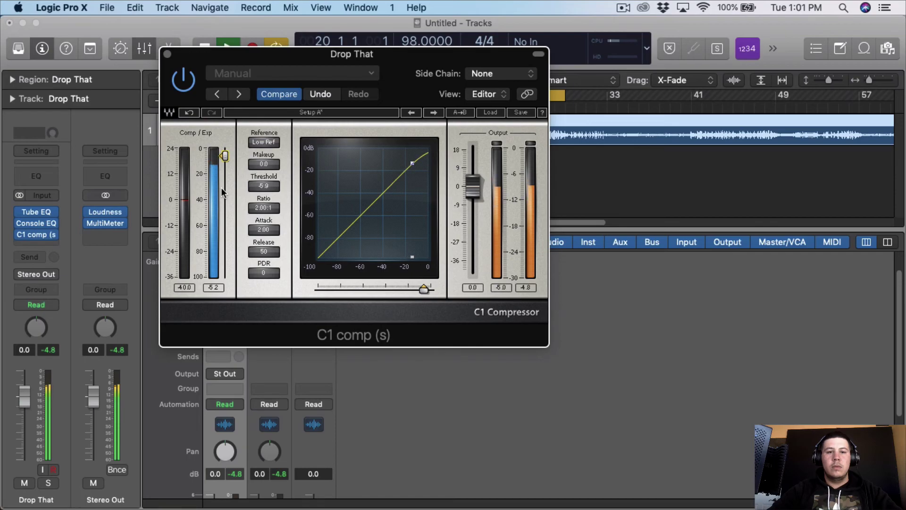
# - Compare the sound with the C1 compressor bypassed and enabled, and close its window
pyautogui.click(177, 90)
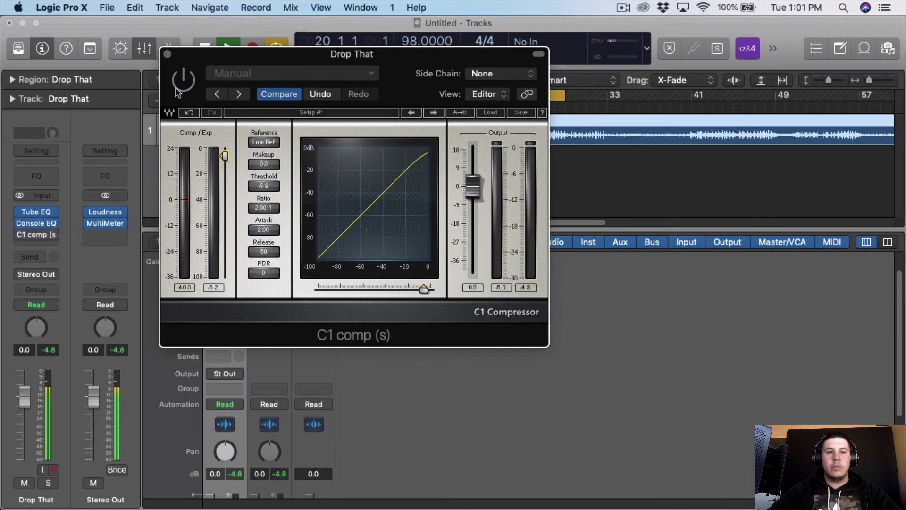
pyautogui.click(177, 91)
pyautogui.click(167, 54)
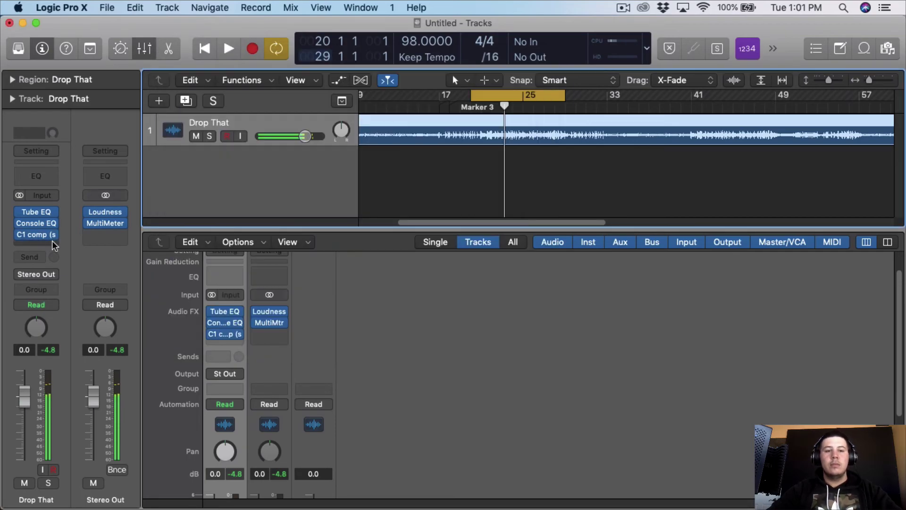
# - Insert the stereo Waves Vitamin (s) plug-in after the C1 compressor on the Drop That channel
pyautogui.click(55, 246)
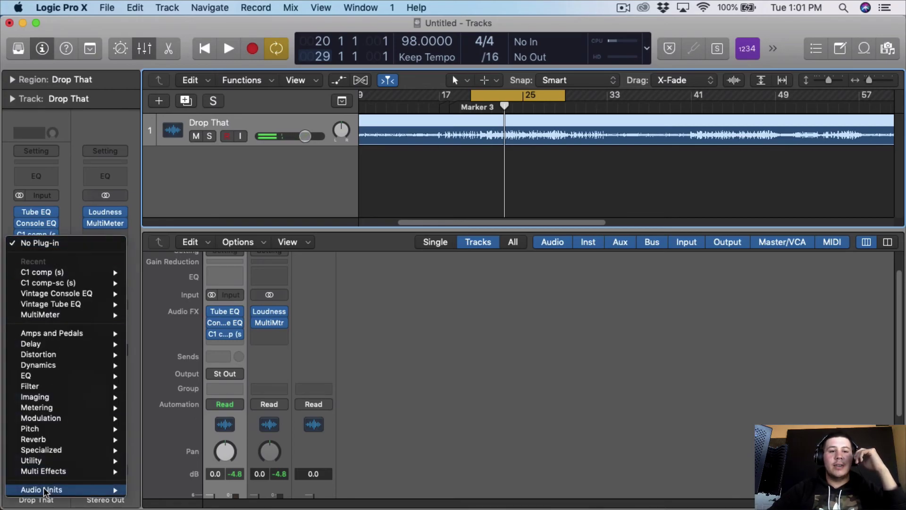
pyautogui.moveTo(71, 490)
pyautogui.moveTo(205, 363)
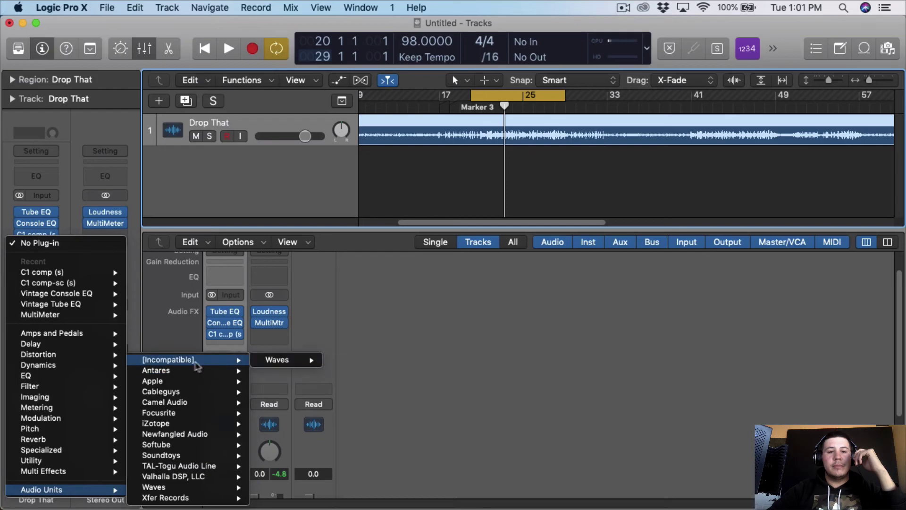
pyautogui.moveTo(263, 361)
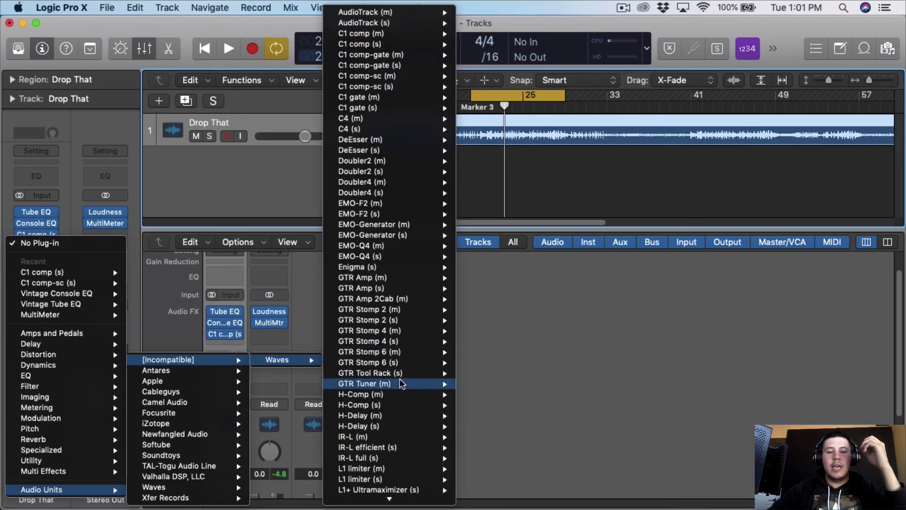
pyautogui.moveTo(399, 383)
pyautogui.scroll(-10, 398, 378)
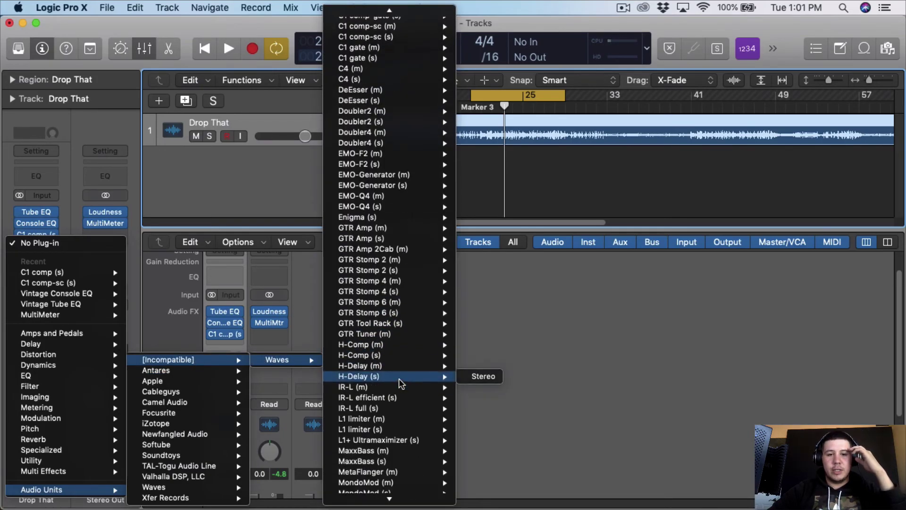
pyautogui.scroll(-20, 398, 378)
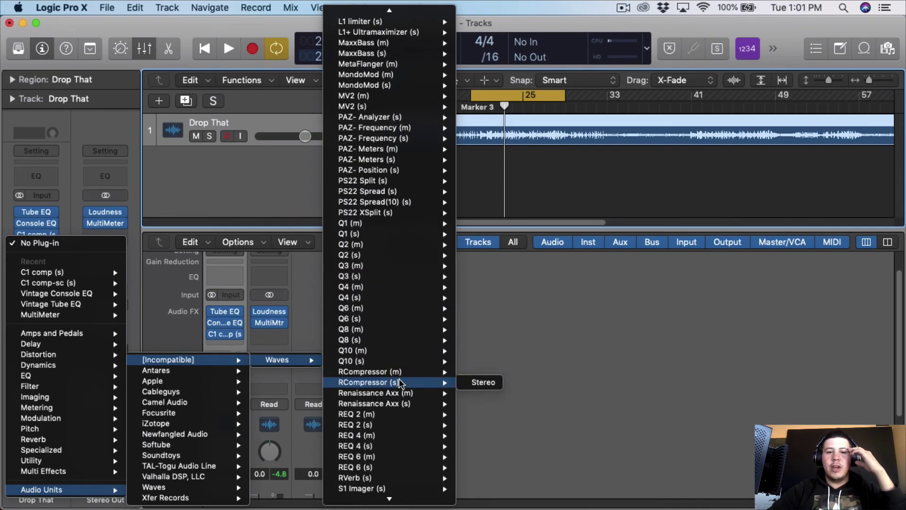
pyautogui.scroll(-10, 398, 377)
pyautogui.scroll(-7, 399, 378)
pyautogui.scroll(-5, 408, 413)
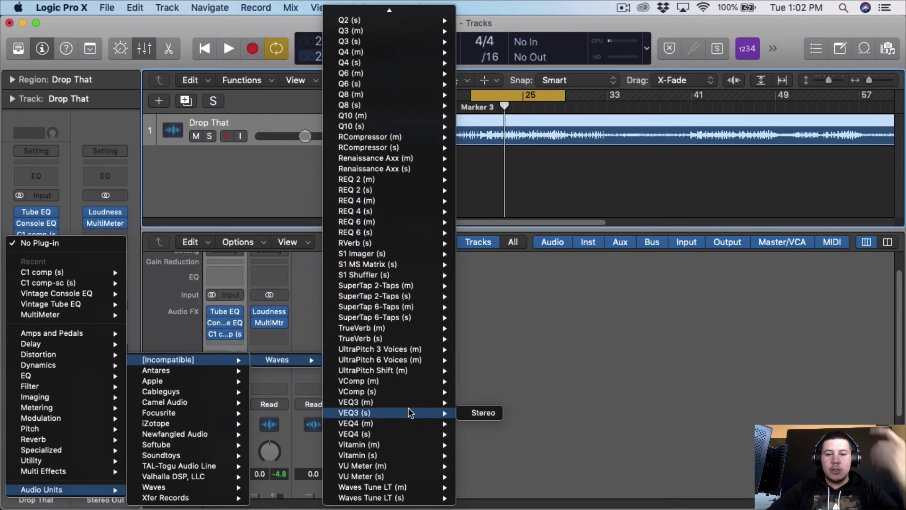
pyautogui.click(484, 488)
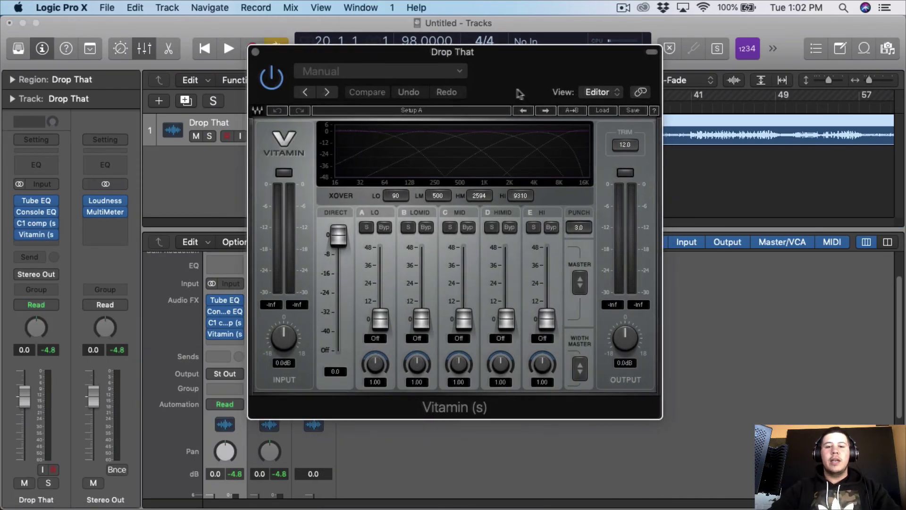
# - Load the factory preset Mastering 1 in the Vitamin plug-in
pyautogui.moveTo(523, 94); pyautogui.dragTo(472, 99)
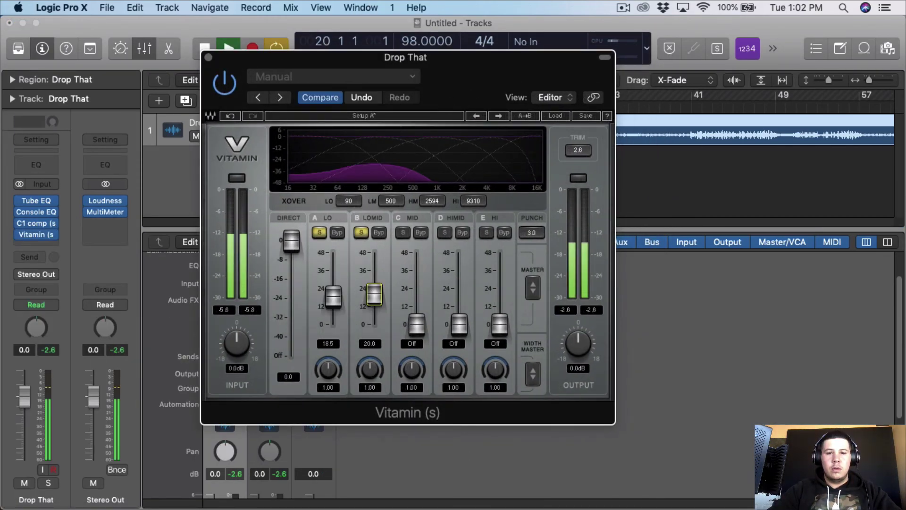
pyautogui.click(390, 78)
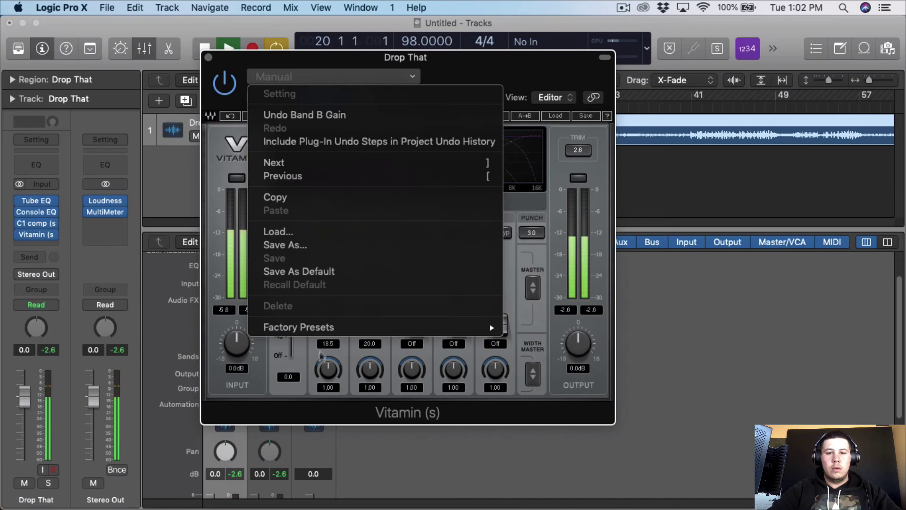
pyautogui.moveTo(335, 327)
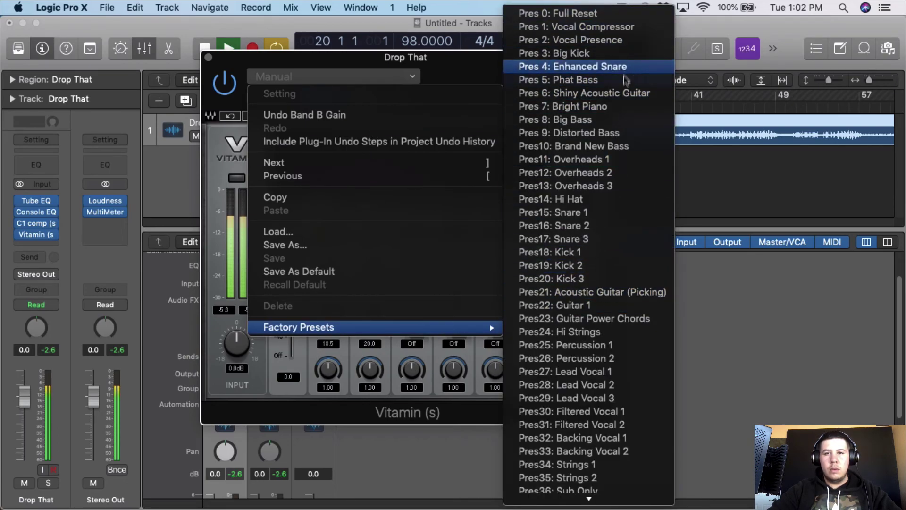
pyautogui.scroll(-5, 592, 439)
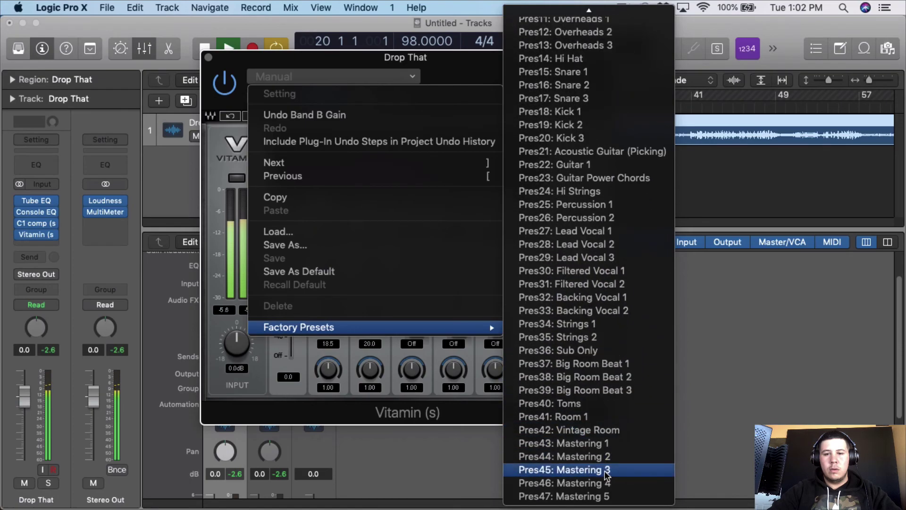
pyautogui.click(613, 443)
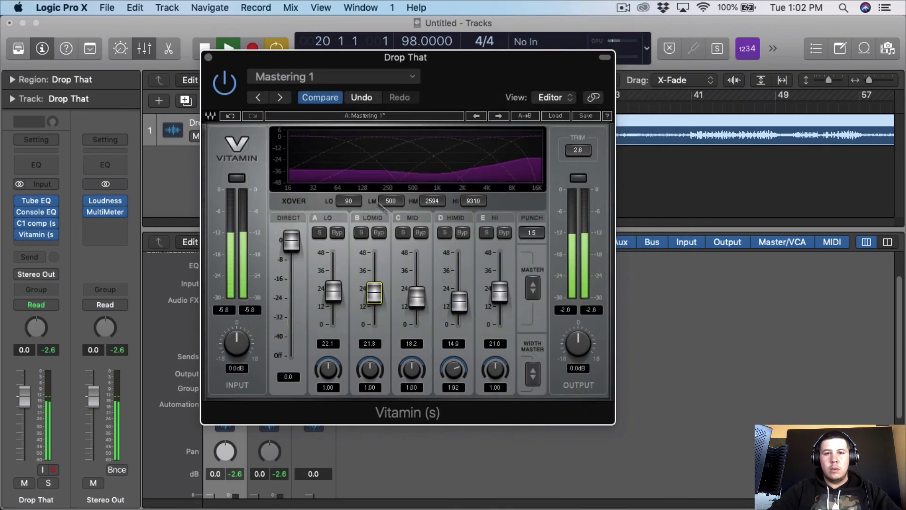
# - Audition the factory presets Mastering 2 and Mastering 3 in the Vitamin plug-in during playback
pyautogui.click(377, 78)
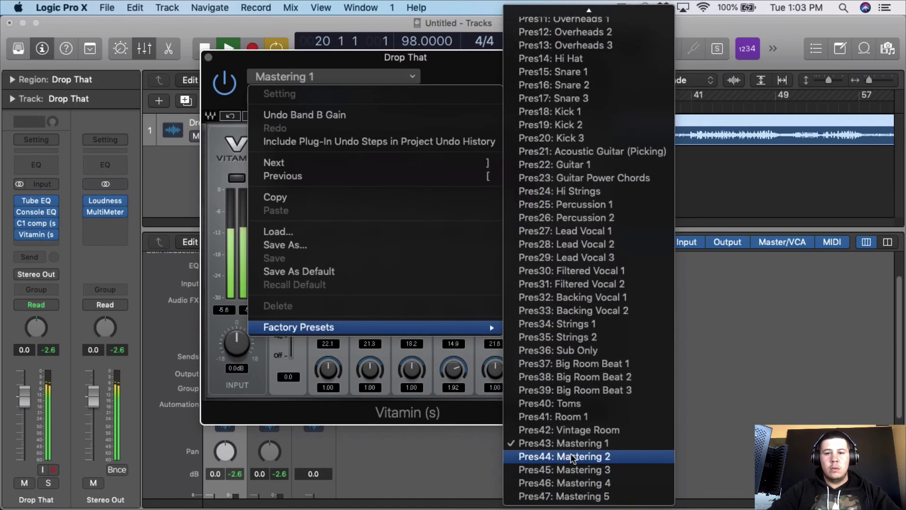
pyautogui.click(572, 457)
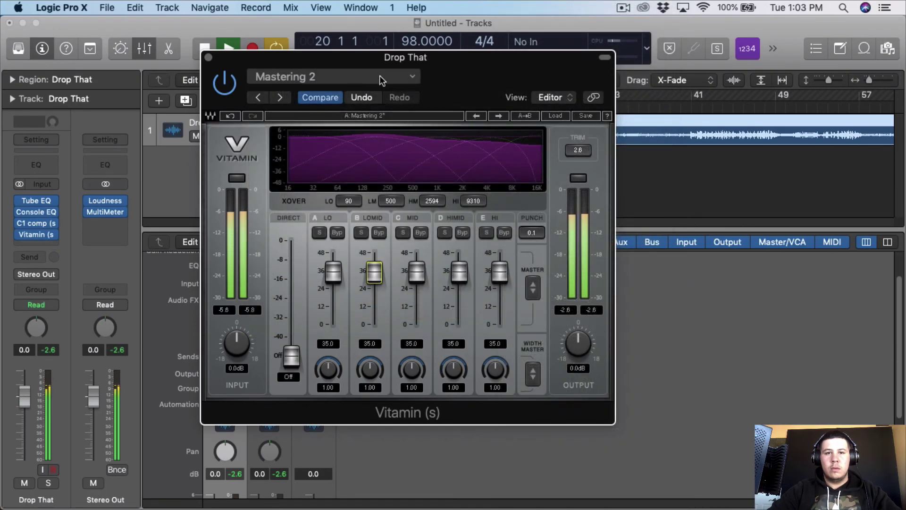
pyautogui.click(378, 77)
pyautogui.moveTo(453, 327)
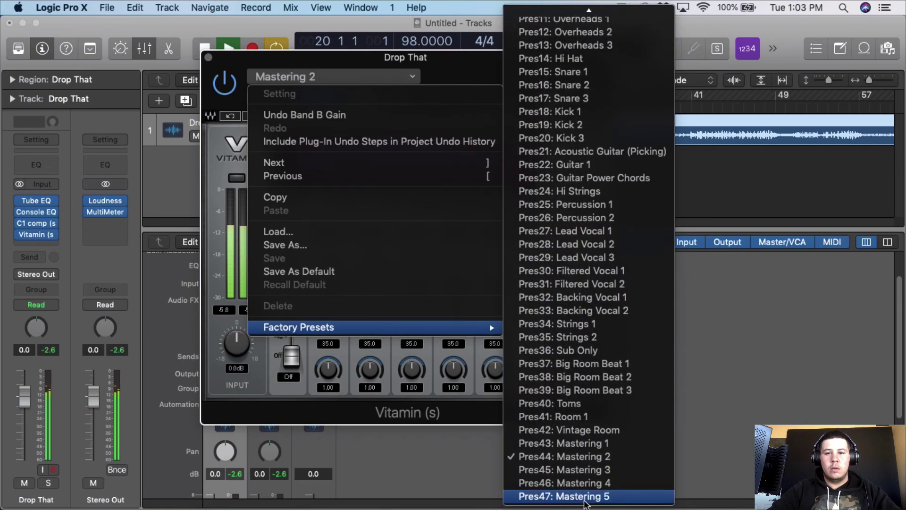
pyautogui.click(593, 471)
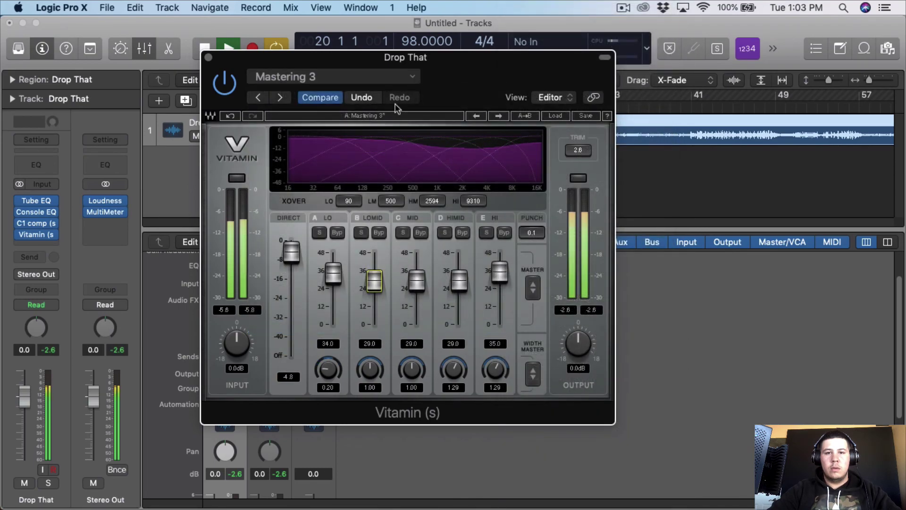
# - Audition the factory presets Mastering 4 and Mastering 5 in the Vitamin plug-in during playback
pyautogui.click(384, 75)
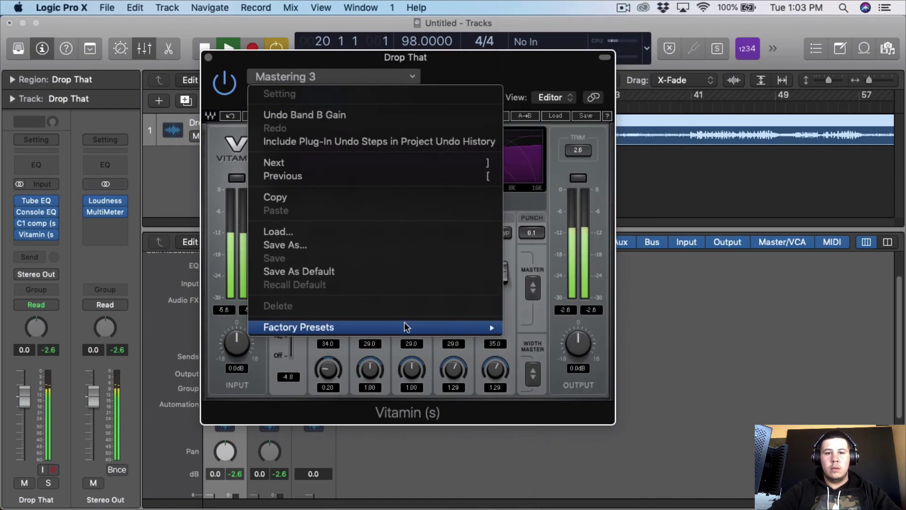
pyautogui.moveTo(404, 326)
pyautogui.moveTo(544, 502)
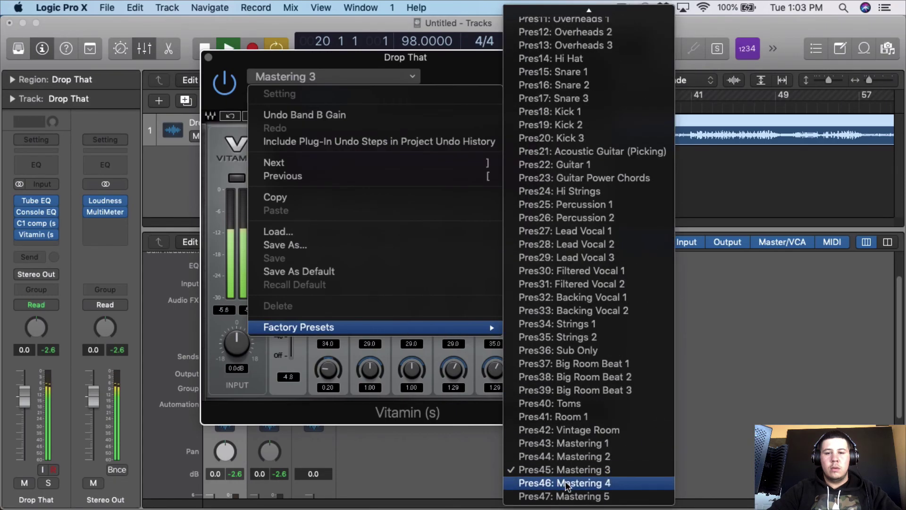
pyautogui.click(563, 482)
pyautogui.click(397, 78)
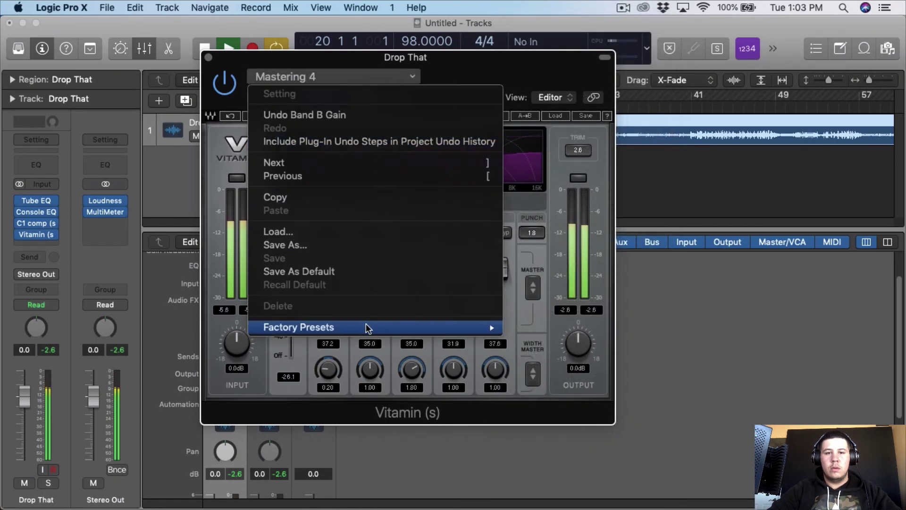
pyautogui.moveTo(366, 327)
pyautogui.click(577, 493)
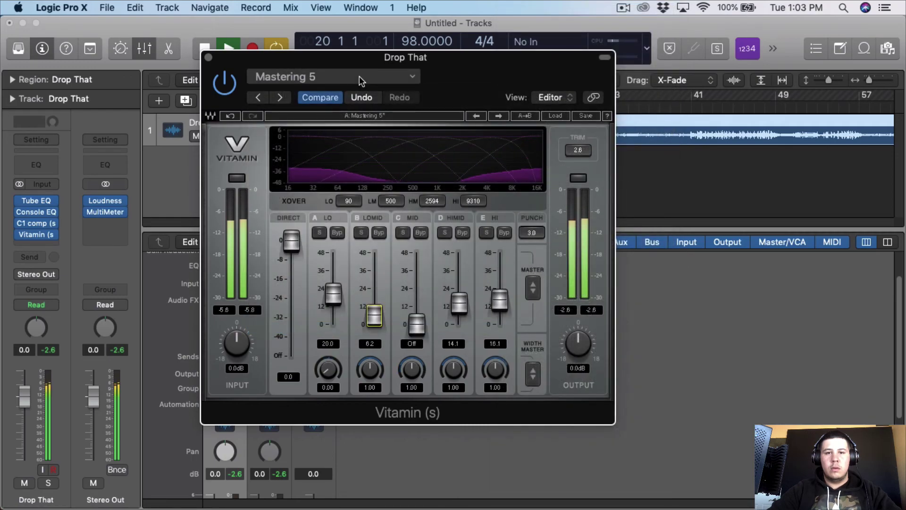
# - Compare the sound with the Vitamin plug-in's Mastering 5 preset bypassed and enabled
pyautogui.click(225, 82)
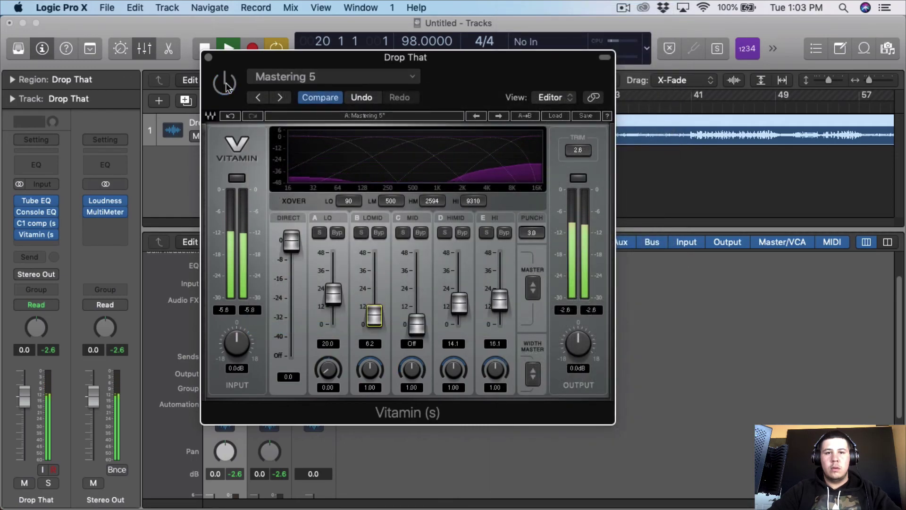
pyautogui.click(225, 83)
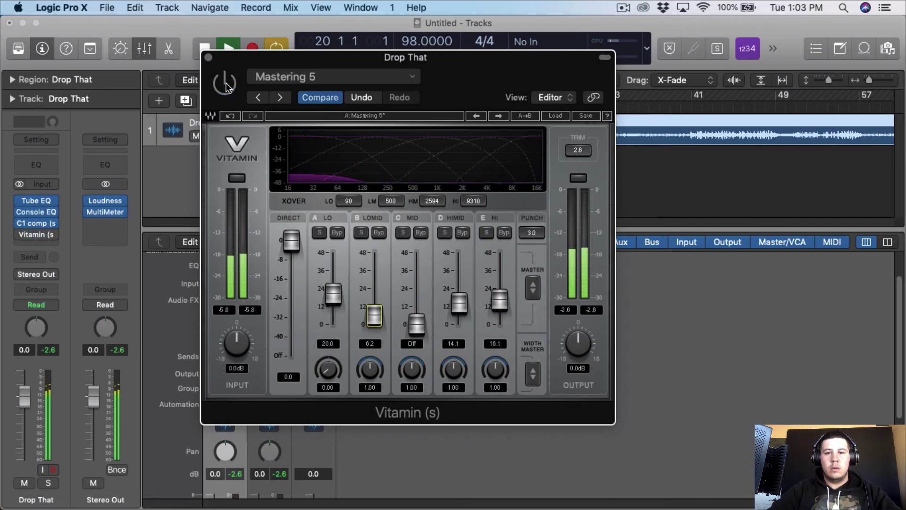
pyautogui.click(225, 83)
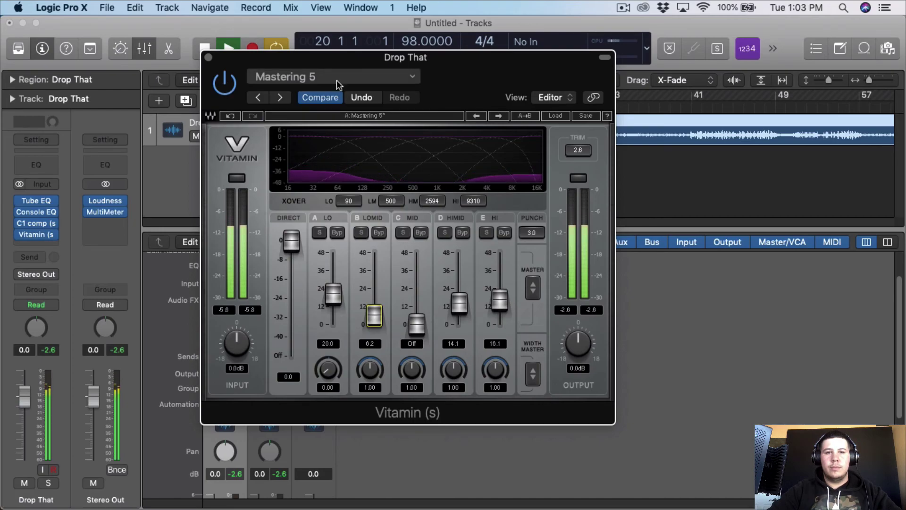
# - Load the factory preset Mastering 1 in Vitamin again and compare the sound with the plug-in bypassed and enabled
pyautogui.click(284, 77)
pyautogui.moveTo(337, 327)
pyautogui.scroll(-5, 604, 451)
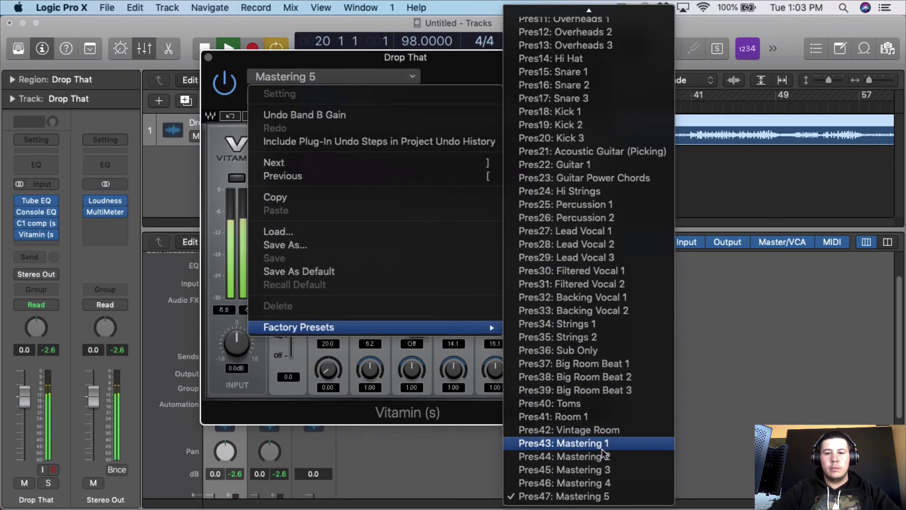
pyautogui.click(599, 446)
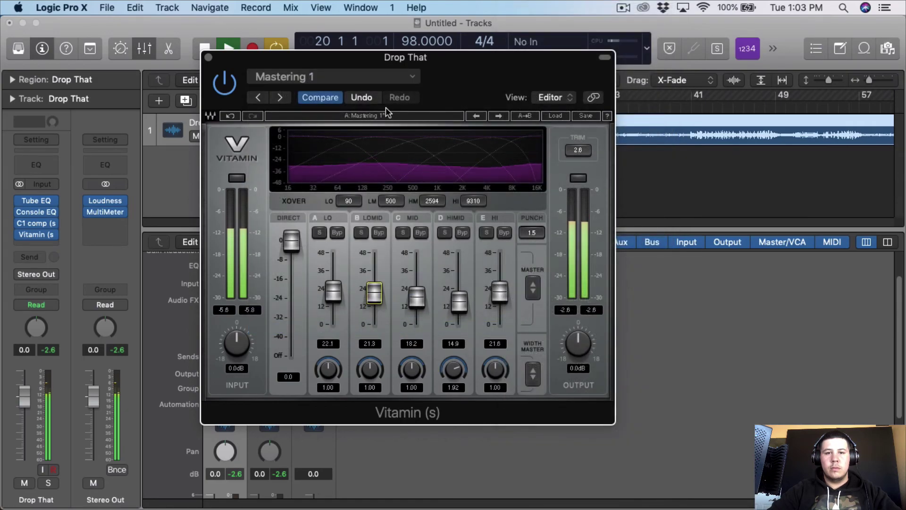
pyautogui.click(227, 85)
pyautogui.click(225, 84)
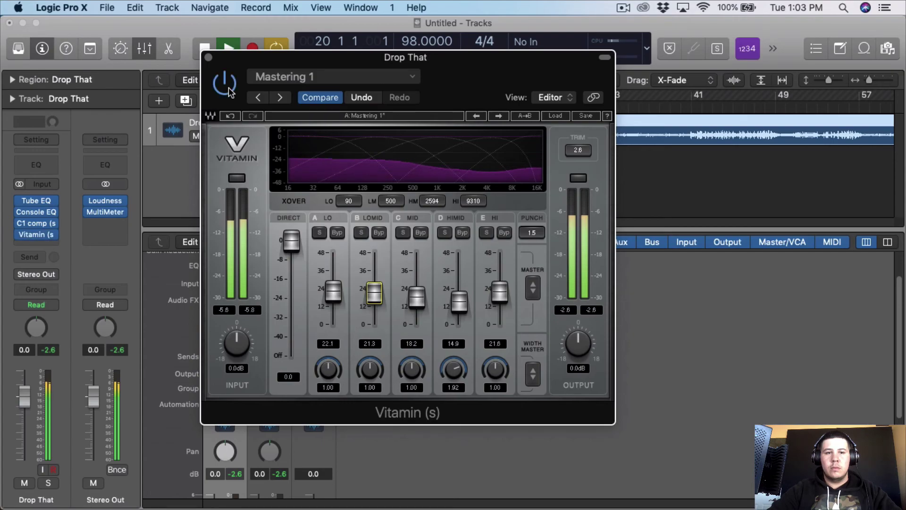
# - Move the Vitamin plug-in ahead of the C1 compressor in the Drop That channel's effect chain
pyautogui.click(40, 223)
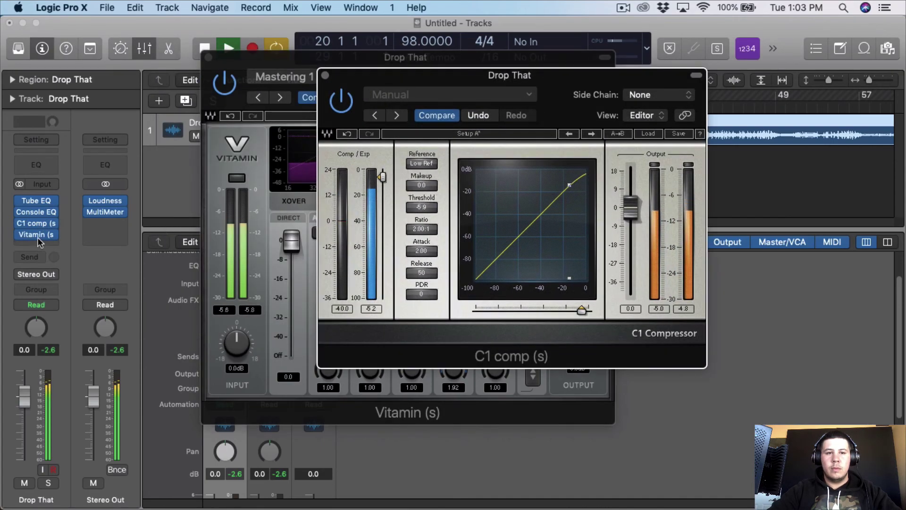
pyautogui.moveTo(38, 237); pyautogui.dragTo(40, 223)
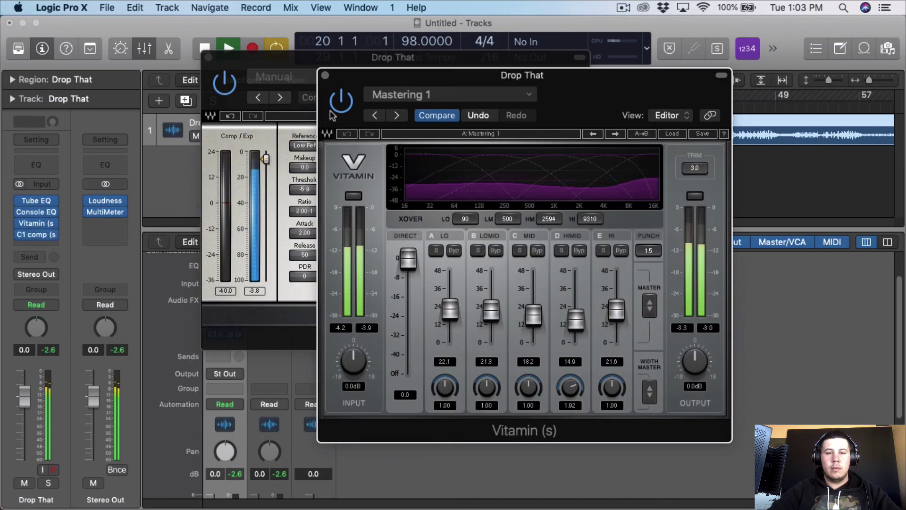
# - Raise the C1 compressor's Threshold to about -1.3 and close the compressor and Vitamin windows
pyautogui.click(283, 167)
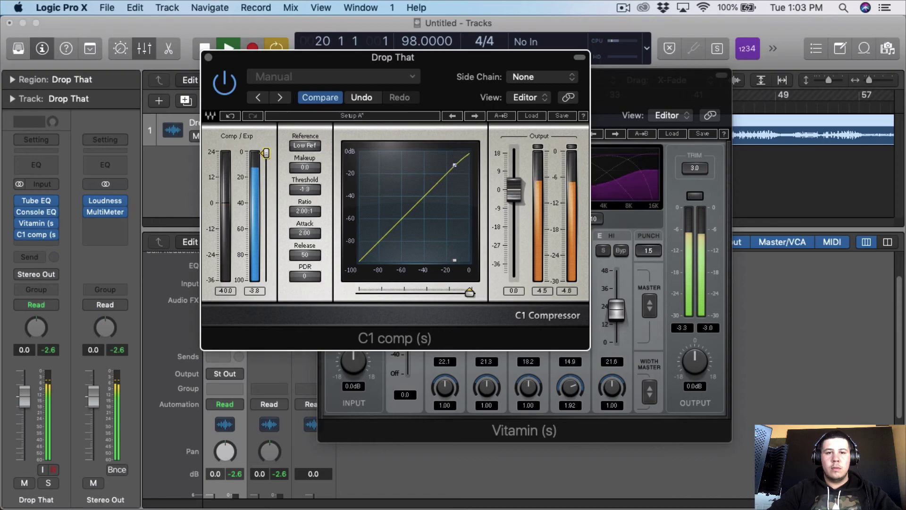
pyautogui.click(208, 57)
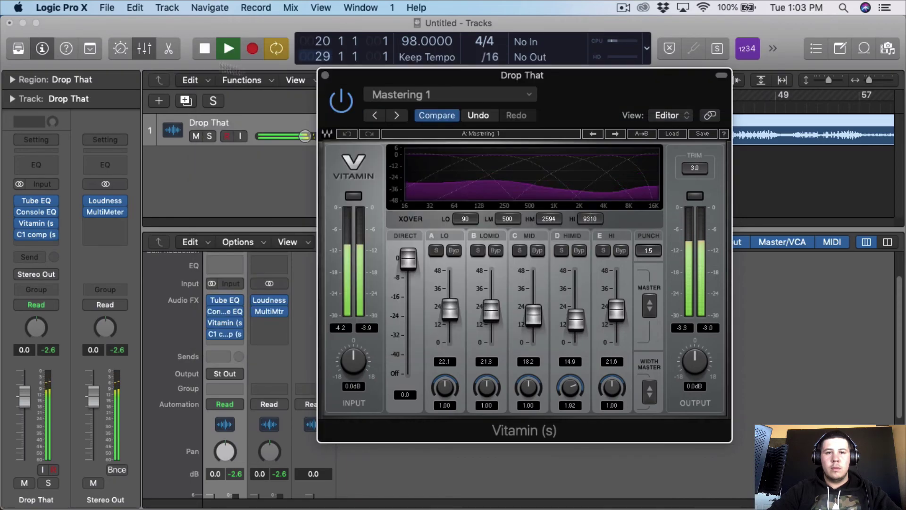
pyautogui.click(325, 76)
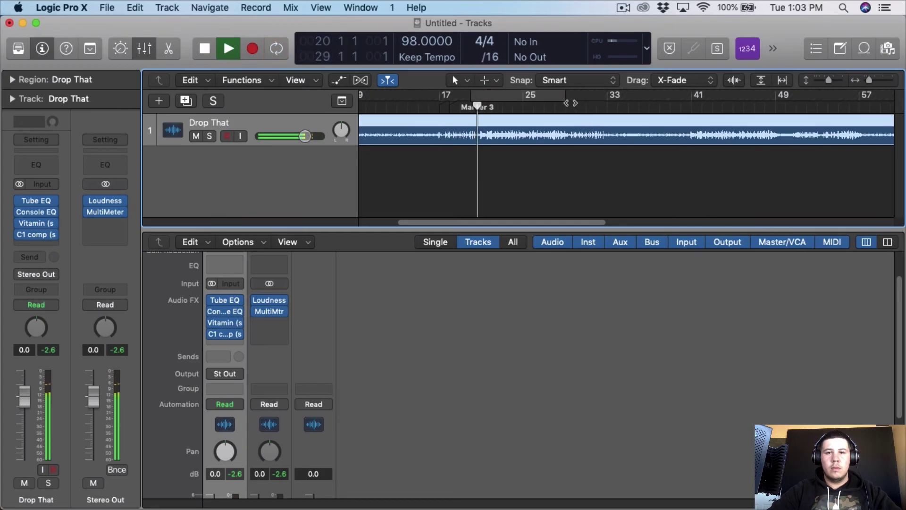
# - Bypass all four plug-ins on the Drop That channel and re-enable them one by one to compare the sound
pyautogui.hscroll(3, 601, 155)
pyautogui.click(597, 171)
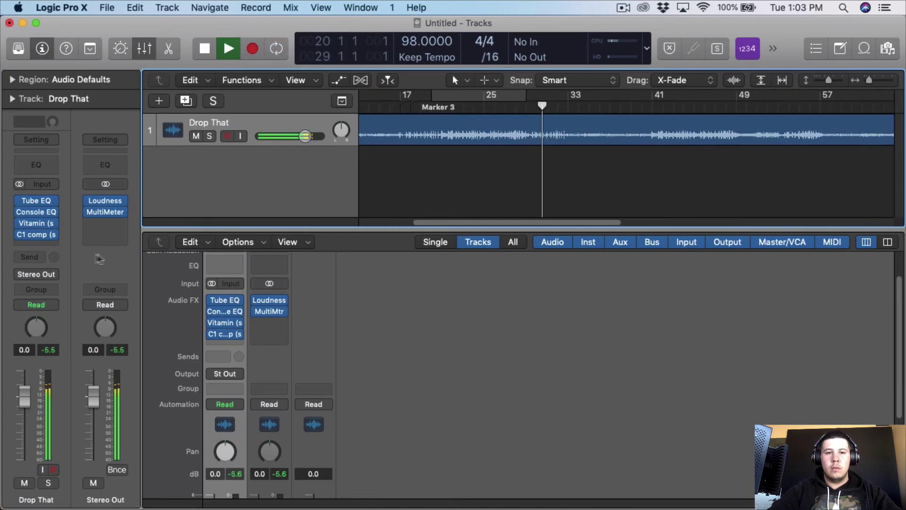
pyautogui.moveTo(19, 201); pyautogui.dragTo(22, 244)
pyautogui.click(20, 202)
pyautogui.click(20, 212)
pyautogui.click(20, 224)
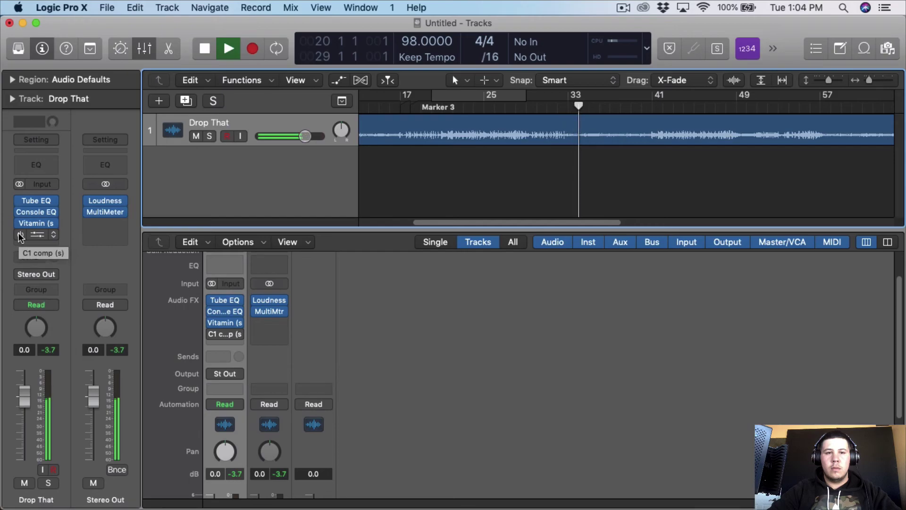
pyautogui.click(20, 234)
# - Set the C1 compressor's Threshold to about -3.6 and close its window
pyautogui.click(40, 235)
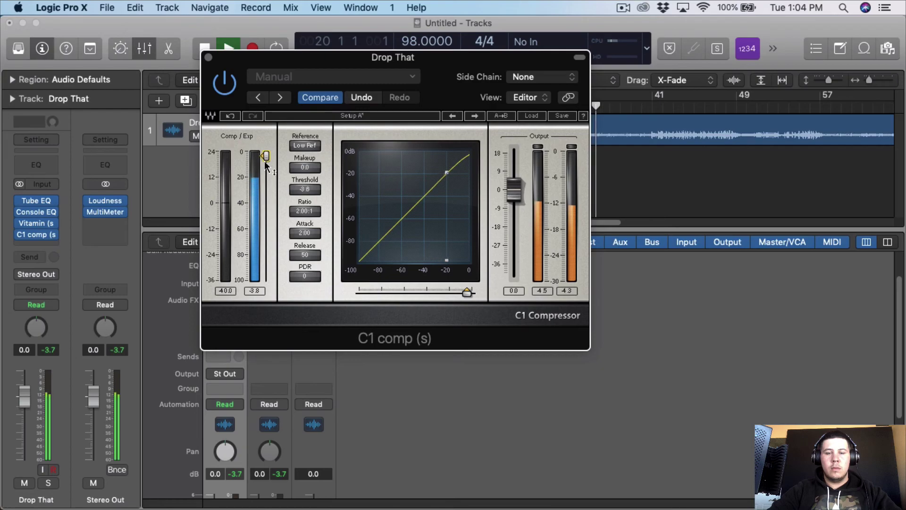
pyautogui.click(209, 58)
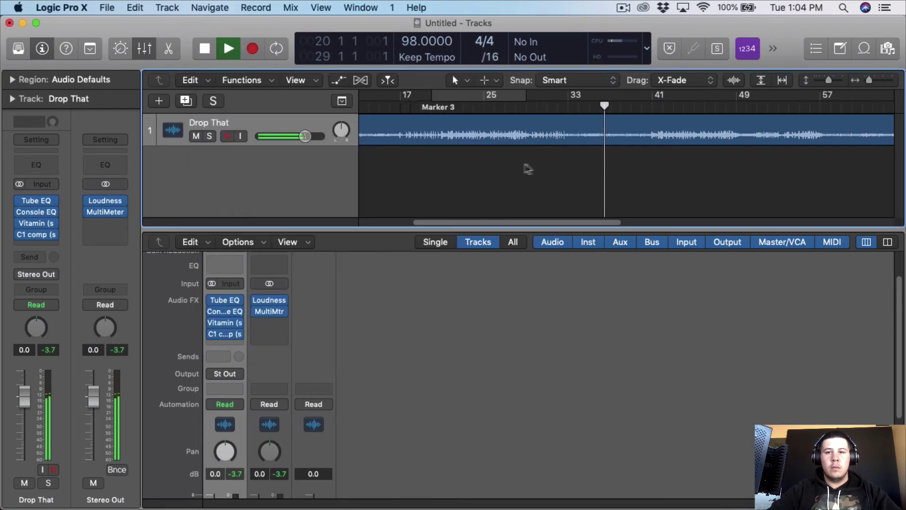
# - Listen on through the track, stop playback, and place the playhead shortly before Marker 3
pyautogui.click(884, 79)
pyautogui.moveTo(544, 221); pyautogui.dragTo(550, 222)
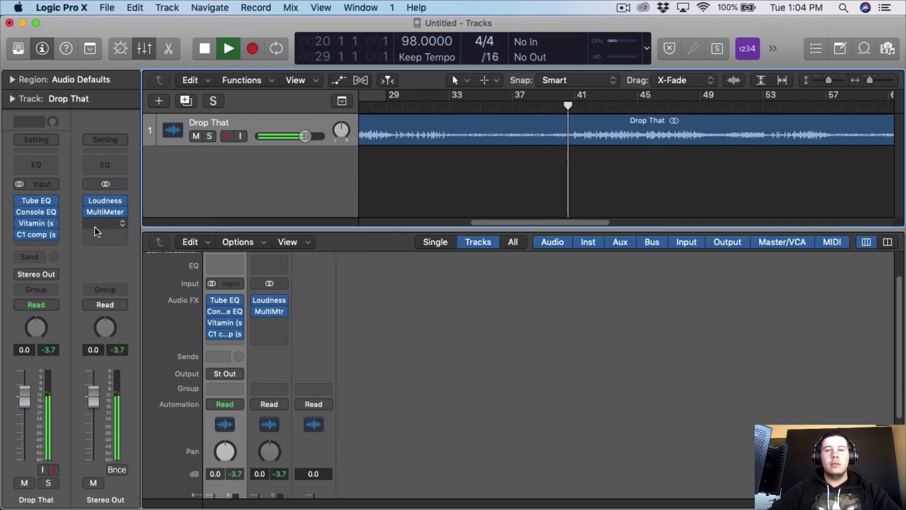
pyautogui.press('space')
pyautogui.click(470, 108)
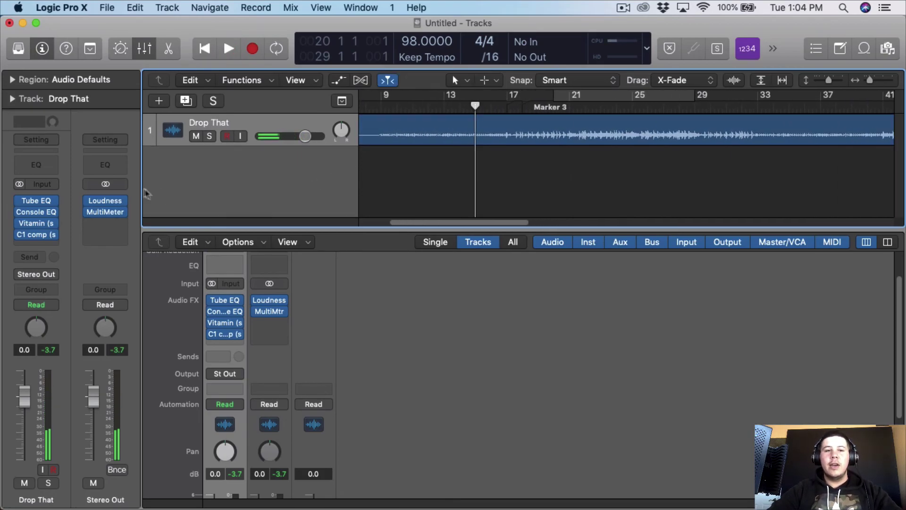
# - Look over the Vitamin plug-in's settings on the Drop That channel and close its window
pyautogui.click(39, 226)
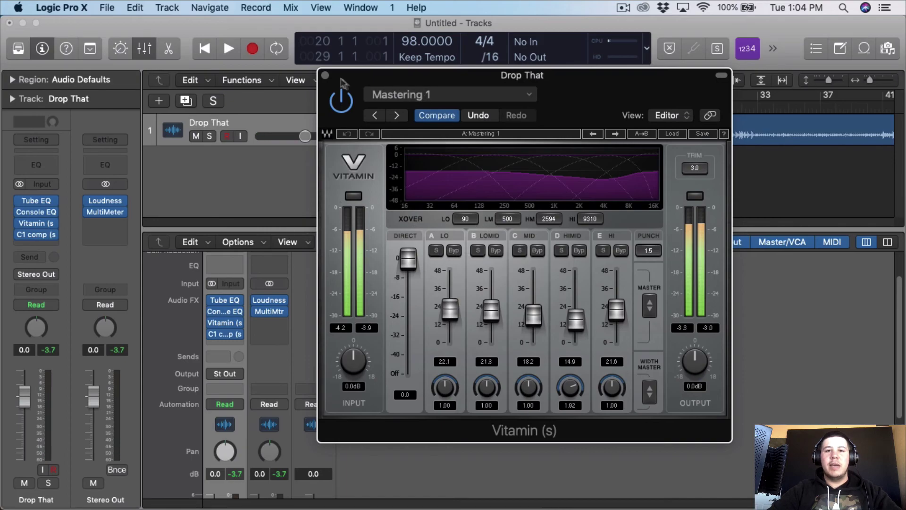
pyautogui.click(325, 75)
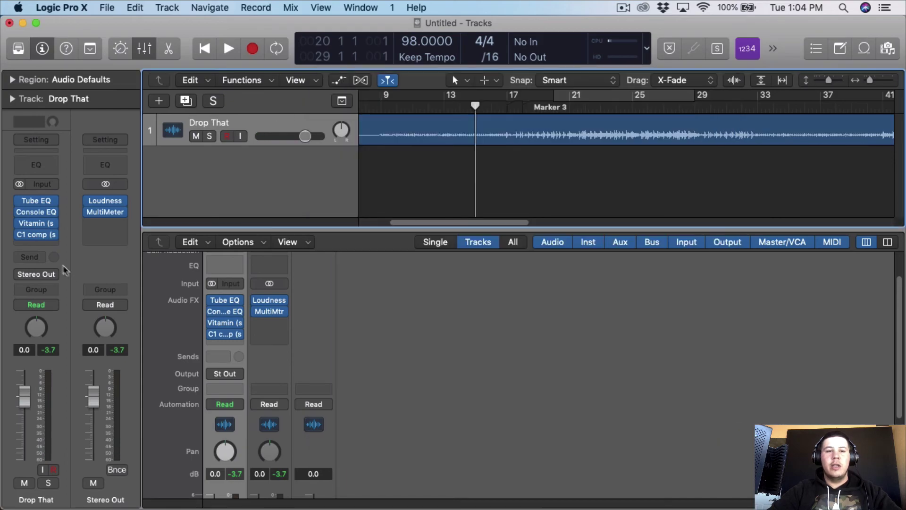
# - Insert the stereo Waves L1+ Ultramaximizer (s) plug-in after the C1 compressor on the Drop That channel
pyautogui.click(49, 244)
pyautogui.moveTo(72, 490)
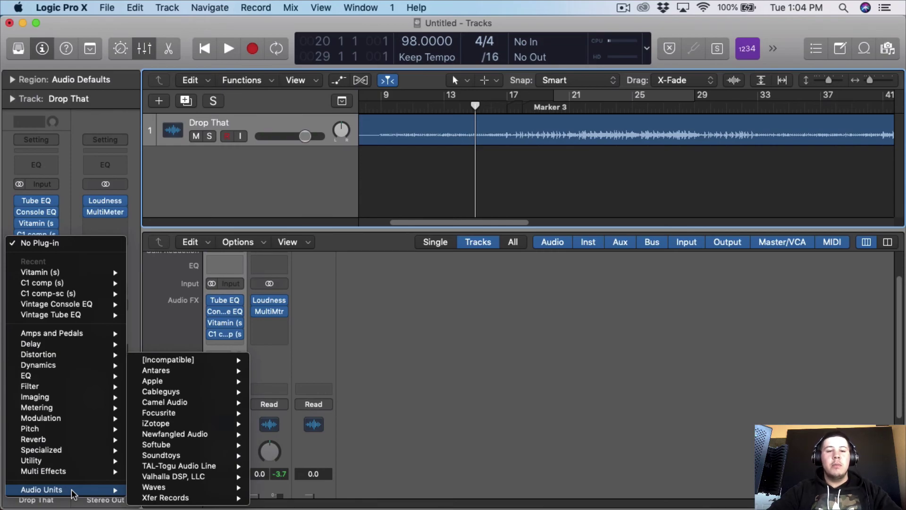
pyautogui.moveTo(198, 359)
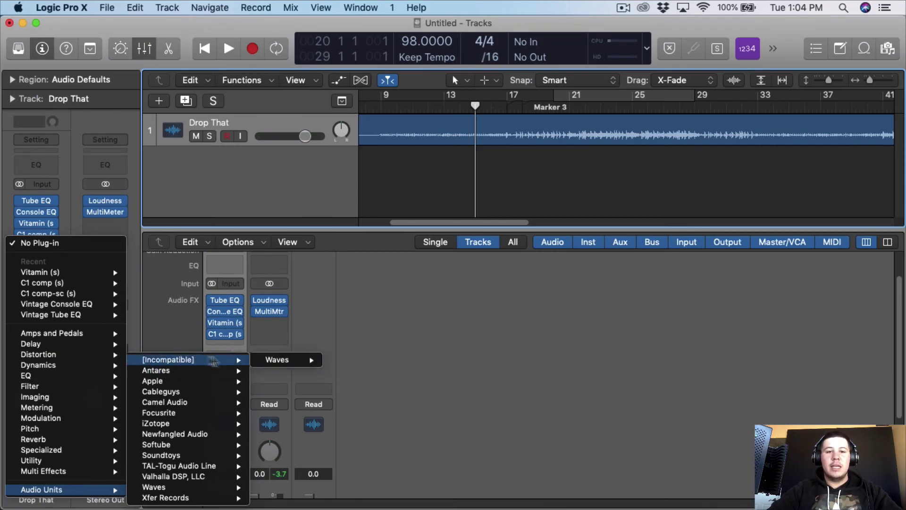
pyautogui.moveTo(288, 360)
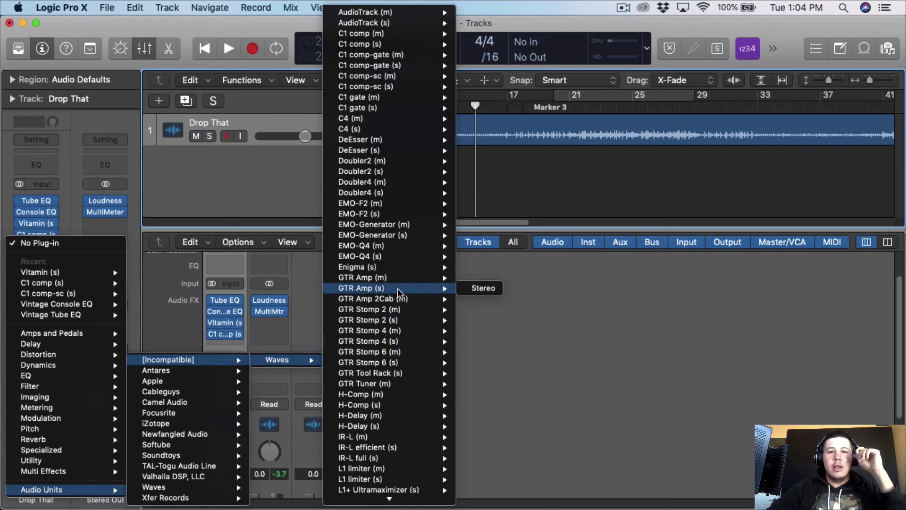
pyautogui.scroll(-3, 395, 293)
pyautogui.scroll(-5, 399, 293)
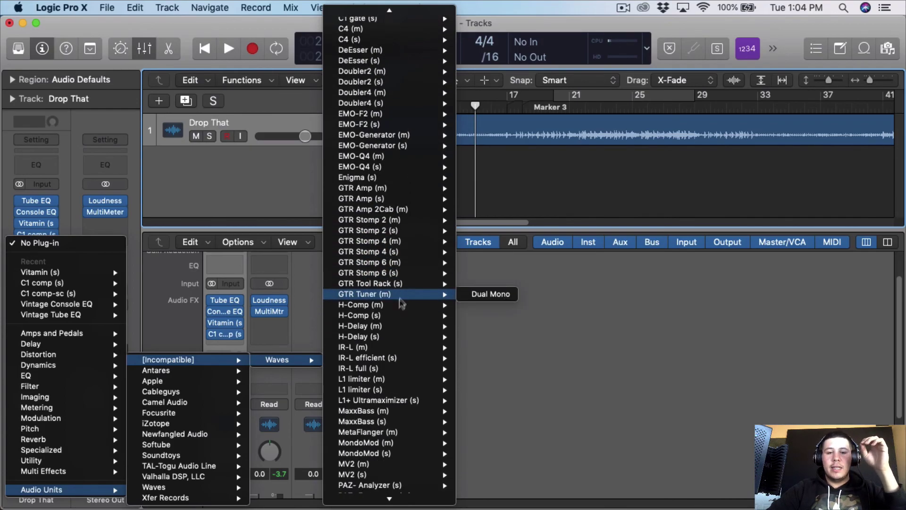
pyautogui.moveTo(398, 368)
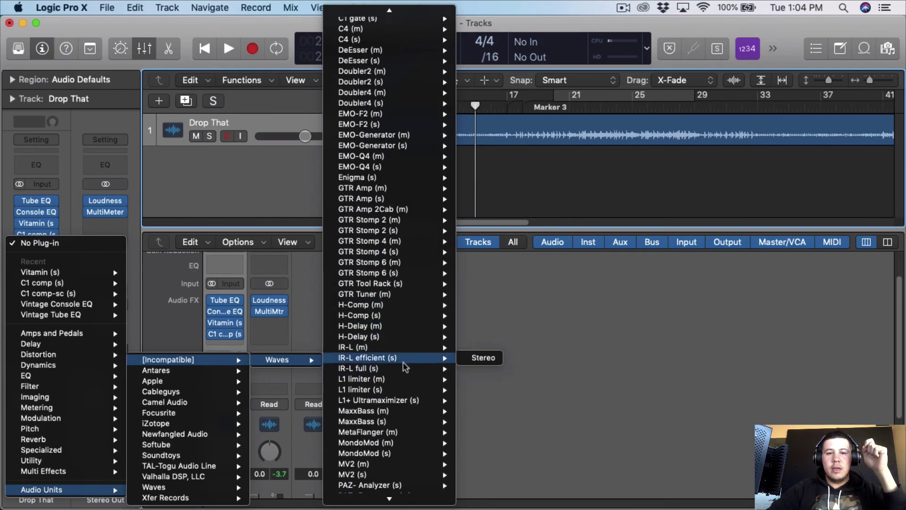
pyautogui.moveTo(401, 405)
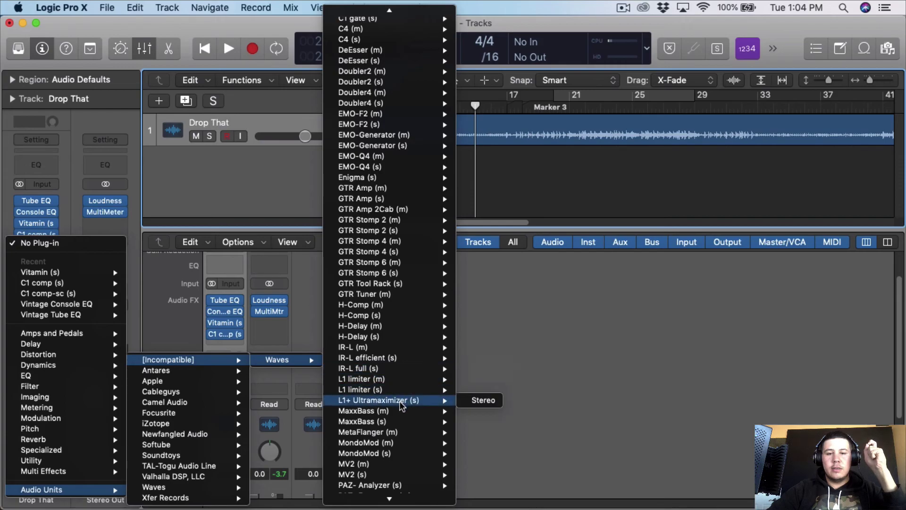
pyautogui.click(468, 401)
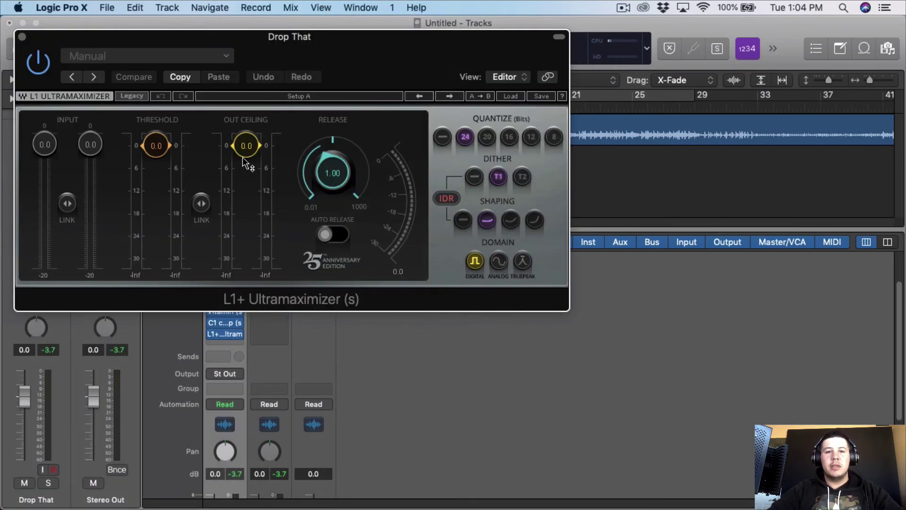
# - Set the L1+ Ultramaximizer's Out Ceiling to -0.3 and move its window clear of the channel strips
pyautogui.scroll(-2, 243, 163)
pyautogui.moveTo(417, 74); pyautogui.dragTo(514, 71)
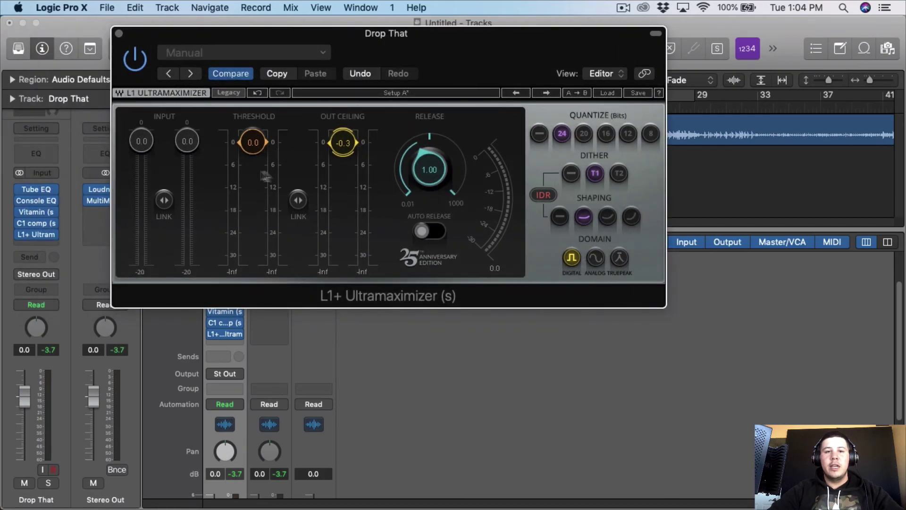
# - Move the L1+ Ultramaximizer window aside, open the Stereo Out Loudness Meter and place it beside that window
pyautogui.moveTo(417, 74); pyautogui.dragTo(561, 88)
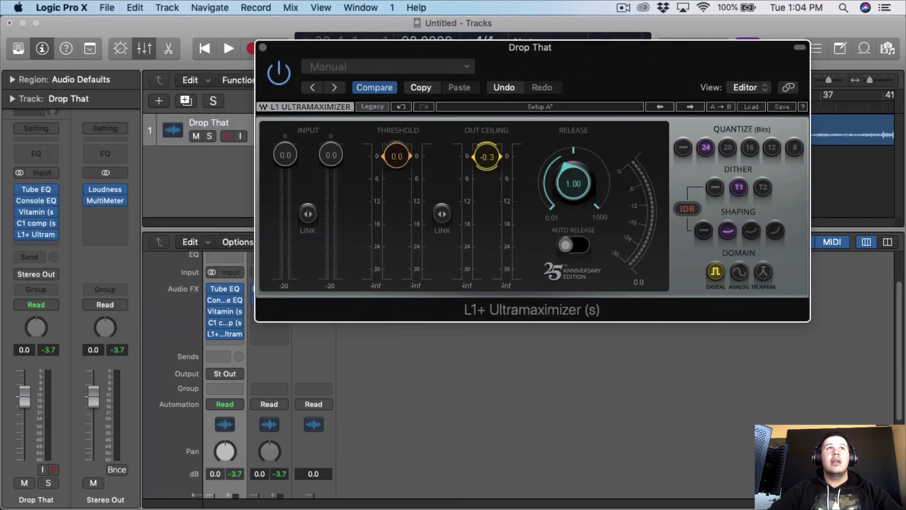
pyautogui.click(104, 189)
pyautogui.moveTo(465, 115); pyautogui.dragTo(111, 91)
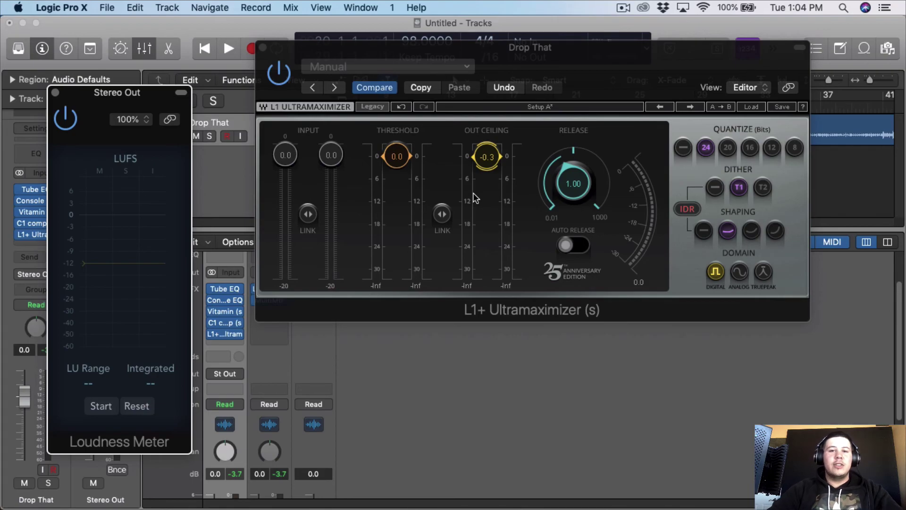
# - Play the track, lower the L1+ Ultramaximizer's threshold to -0.8, and move its window clear of the timeline
pyautogui.press('space')
pyautogui.moveTo(402, 193); pyautogui.dragTo(394, 198)
pyautogui.moveTo(519, 76); pyautogui.dragTo(543, 367)
pyautogui.hscroll(-5, 518, 142)
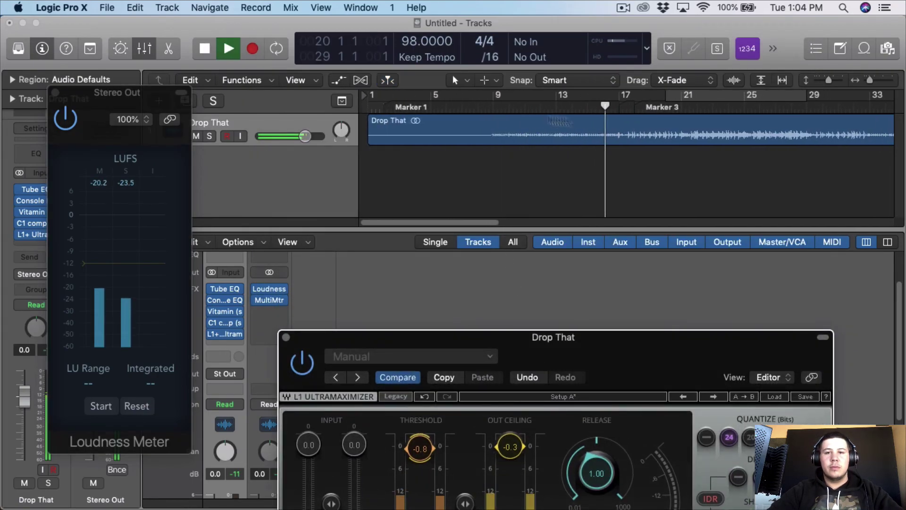
# - Restart playback from just after Marker 3 and fine-tune the L1+ Ultramaximizer's threshold to -1.0
pyautogui.press('space')
pyautogui.moveTo(698, 108); pyautogui.dragTo(664, 104)
pyautogui.press('space')
pyautogui.moveTo(621, 336); pyautogui.dragTo(621, 144)
pyautogui.scroll(-4, 433, 304)
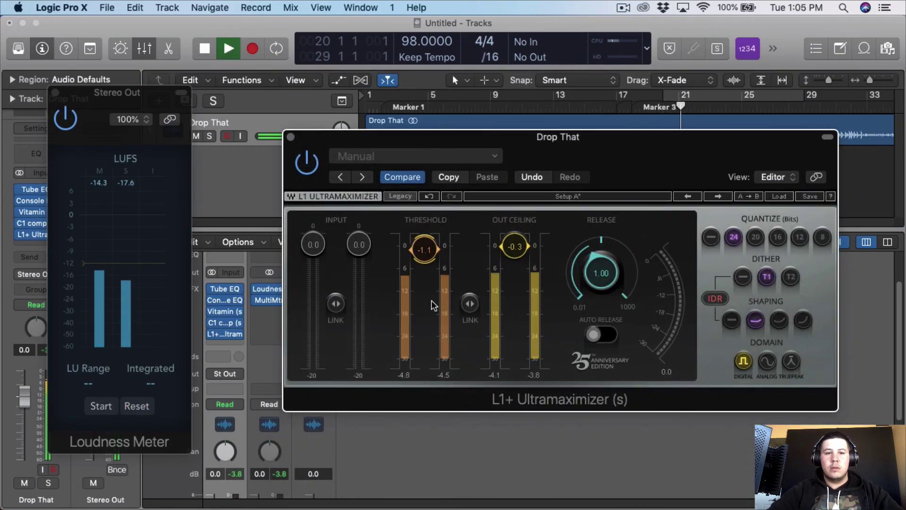
pyautogui.scroll(1, 433, 305)
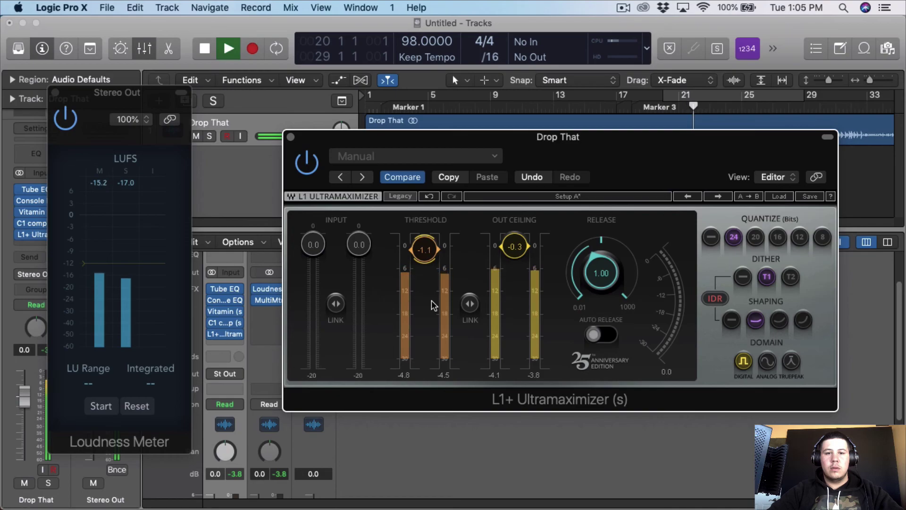
pyautogui.scroll(1, 433, 304)
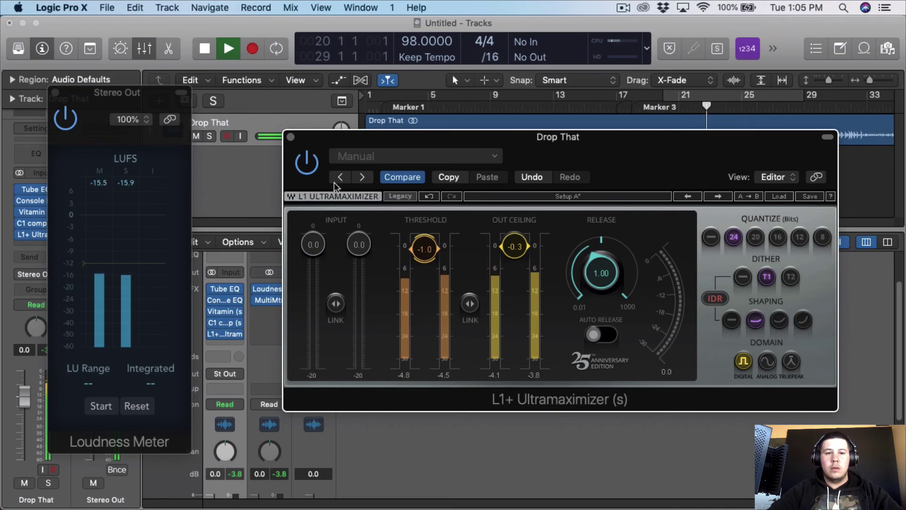
# - Stop playback and close the L1+ Ultramaximizer and Loudness Meter windows
pyautogui.click(290, 138)
pyautogui.press('space')
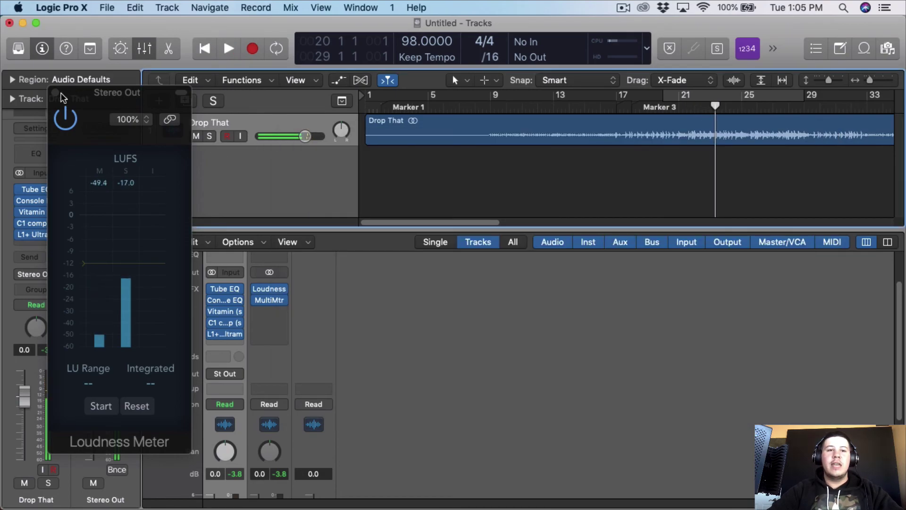
pyautogui.click(55, 92)
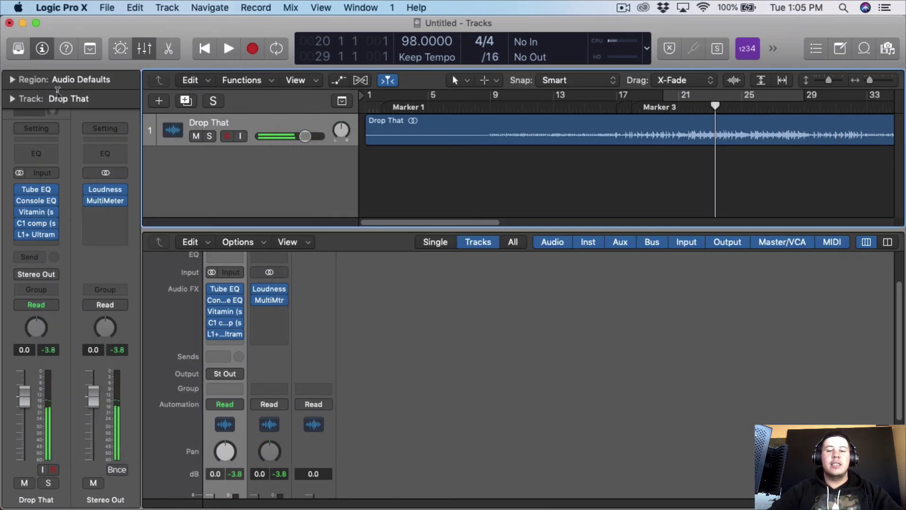
# - Insert the stereo iZotope Ozone 8 Elements plug-in after the L1+ Ultramaximizer on the Drop That channel
pyautogui.click(53, 248)
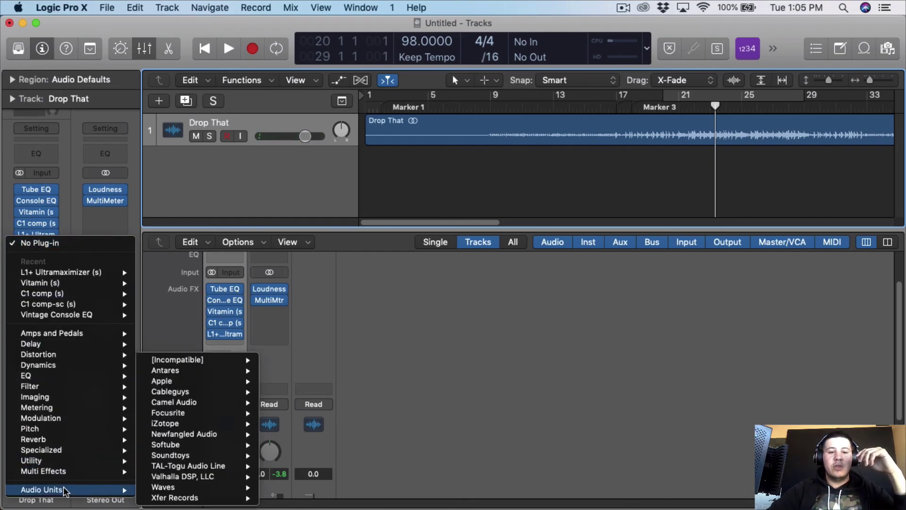
pyautogui.moveTo(212, 424)
pyautogui.moveTo(296, 425)
pyautogui.moveTo(316, 463)
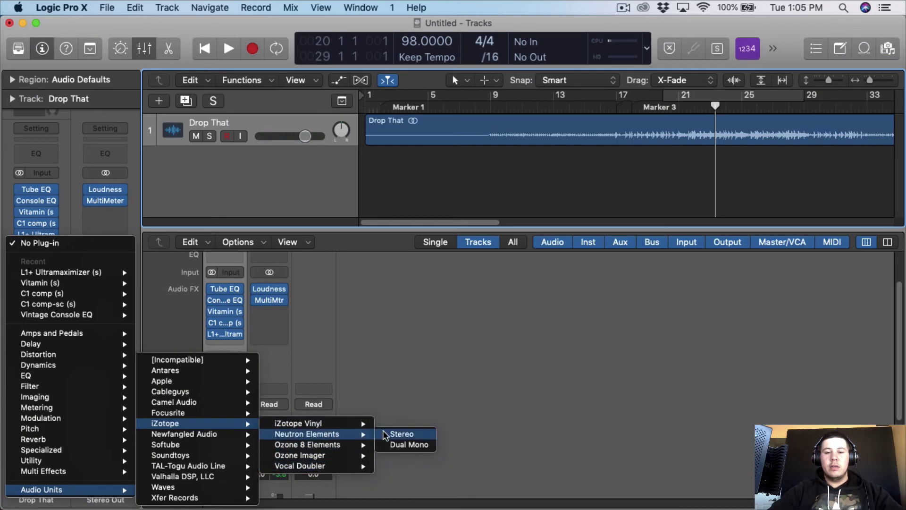
pyautogui.moveTo(365, 446)
pyautogui.click(401, 444)
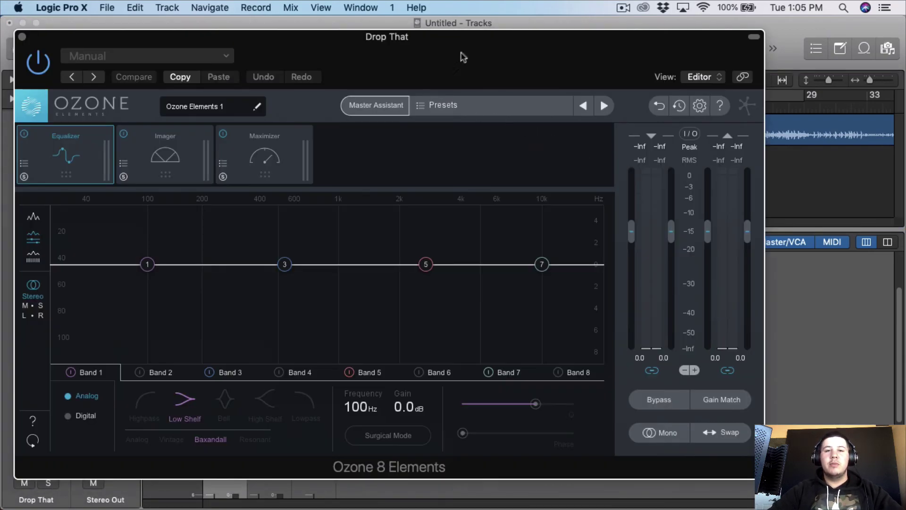
# - Run Ozone's Master Assistant with the Streaming target while playing from around Marker 3, and accept its settings
pyautogui.moveTo(462, 57); pyautogui.dragTo(590, 187)
pyautogui.click(667, 108)
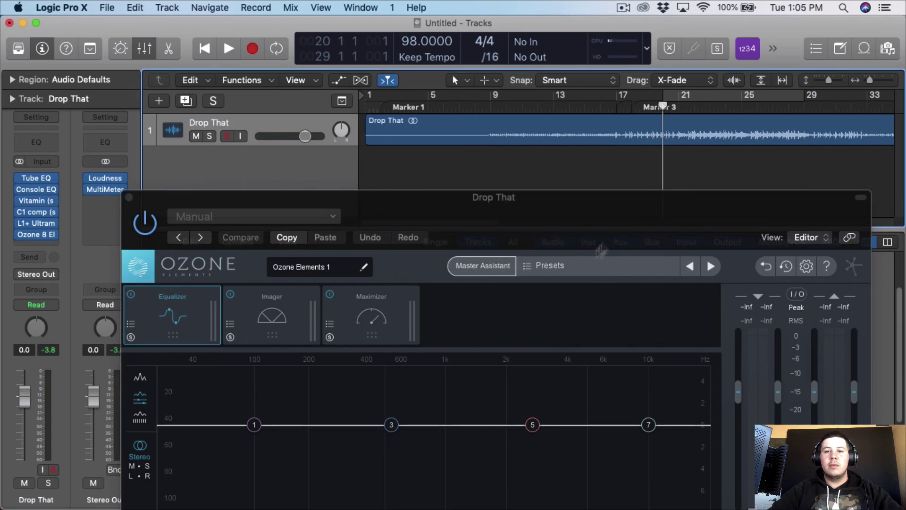
pyautogui.click(495, 269)
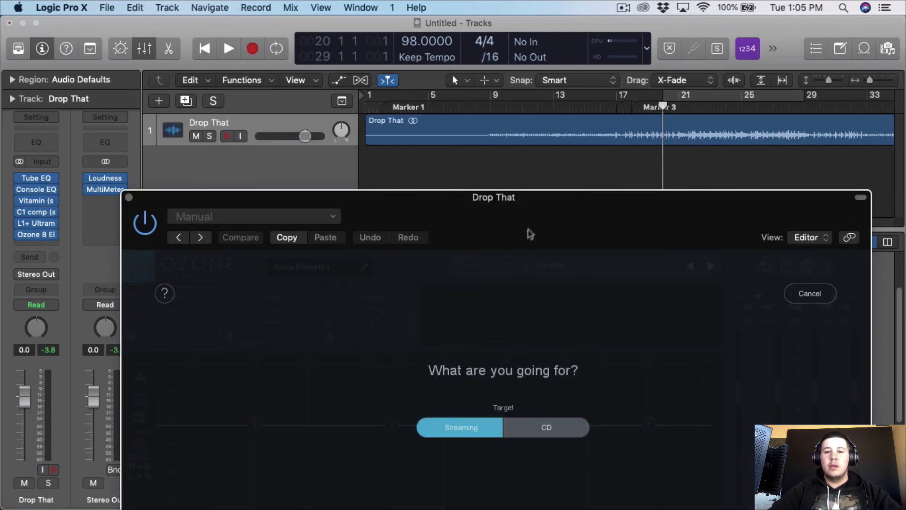
pyautogui.moveTo(526, 236); pyautogui.dragTo(525, 85)
pyautogui.click(503, 376)
pyautogui.moveTo(655, 103); pyautogui.dragTo(635, 80)
pyautogui.press('space')
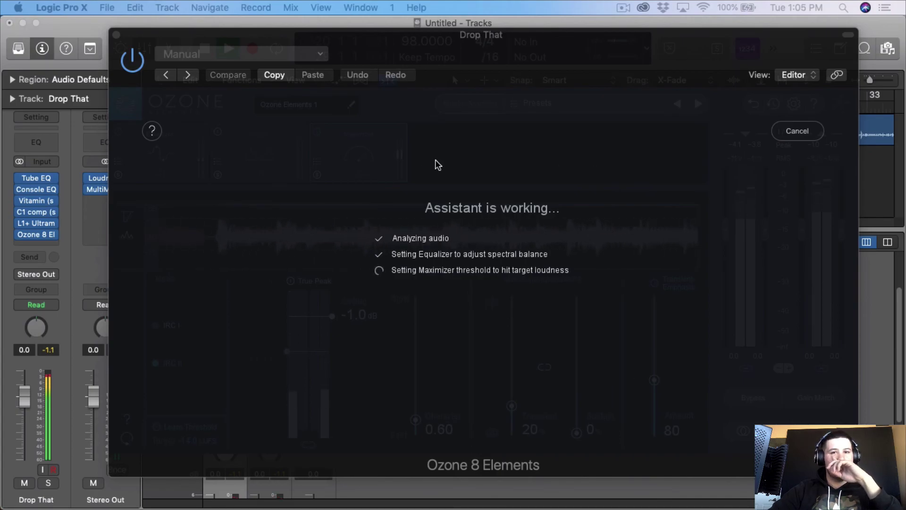
pyautogui.click(491, 370)
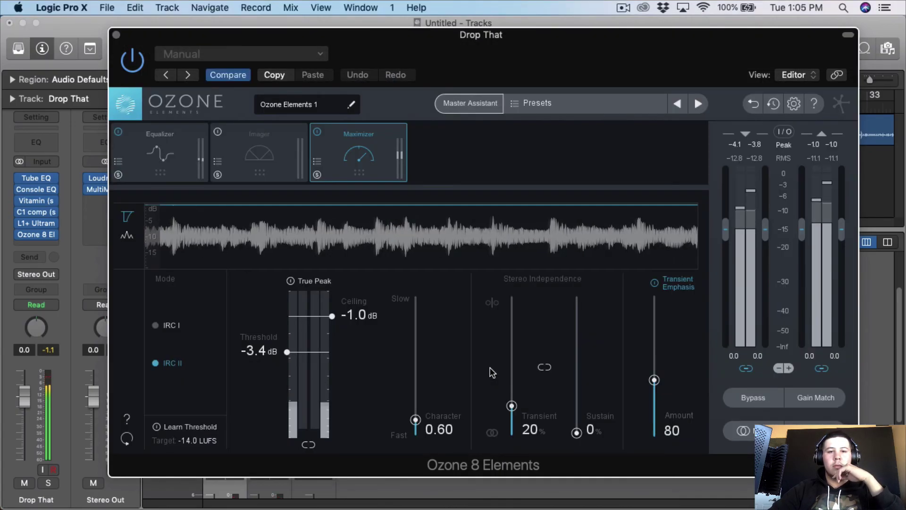
# - Move the Ozone window aside and place the Stereo Out Loudness Meter beside it
pyautogui.moveTo(516, 33); pyautogui.dragTo(585, 66)
pyautogui.click(101, 178)
pyautogui.moveTo(108, 93); pyautogui.dragTo(81, 69)
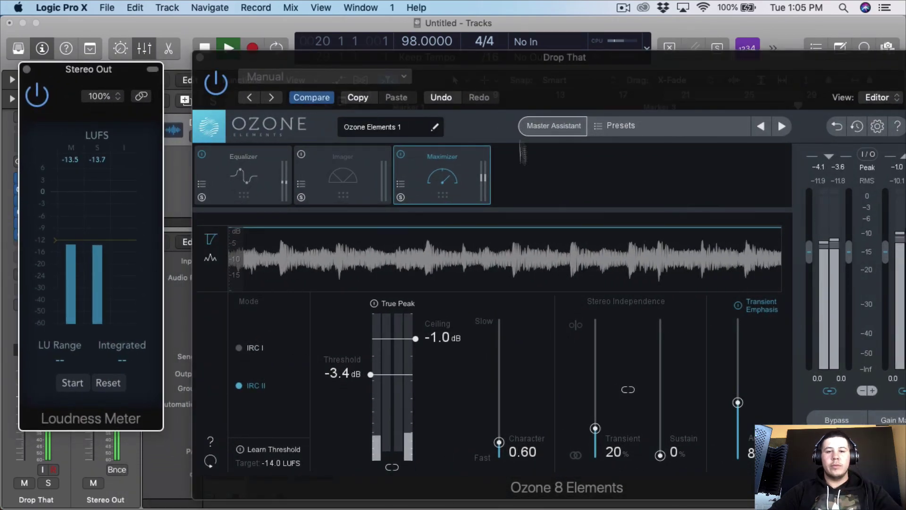
# - Look through Ozone's Equalizer, Imager and Maximizer modules to examine the Master Assistant's settings
pyautogui.click(243, 177)
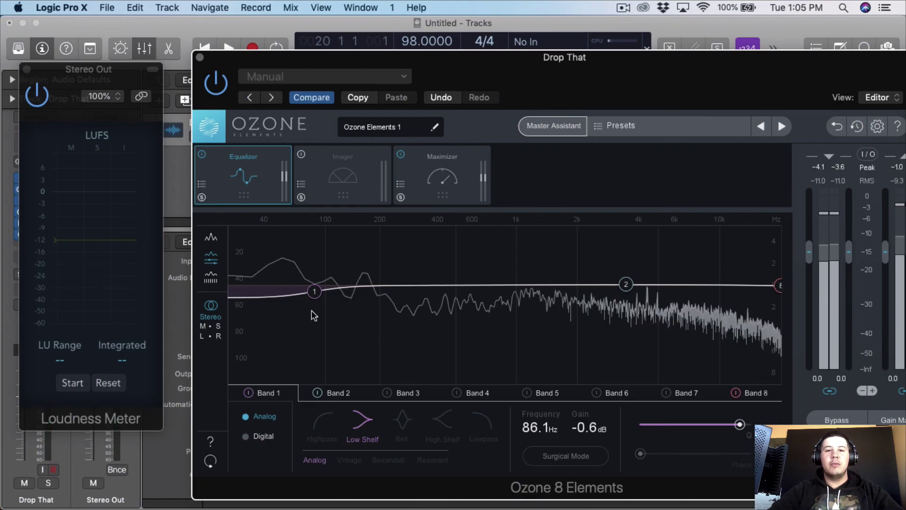
pyautogui.click(353, 197)
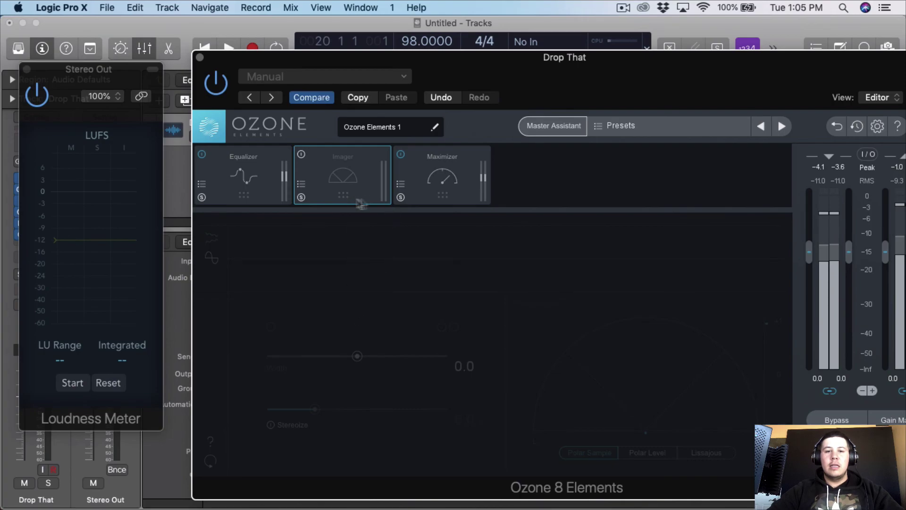
pyautogui.click(301, 154)
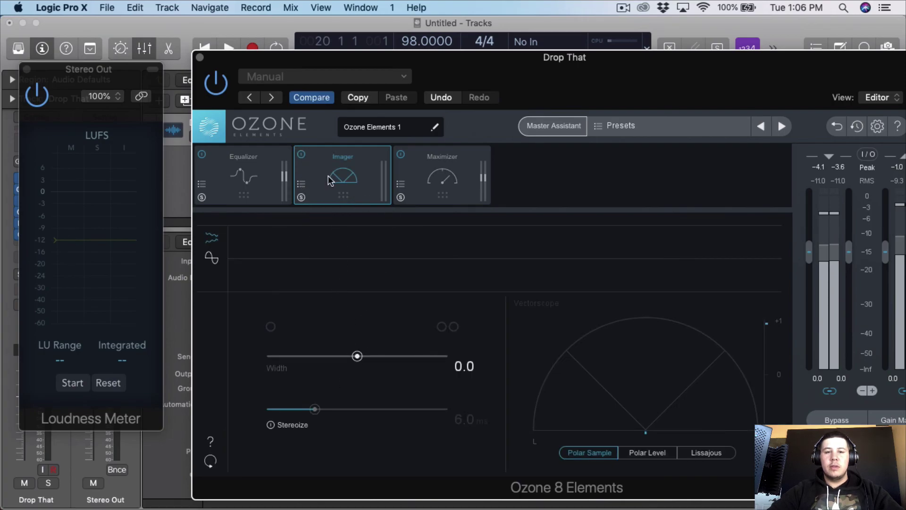
pyautogui.click(422, 178)
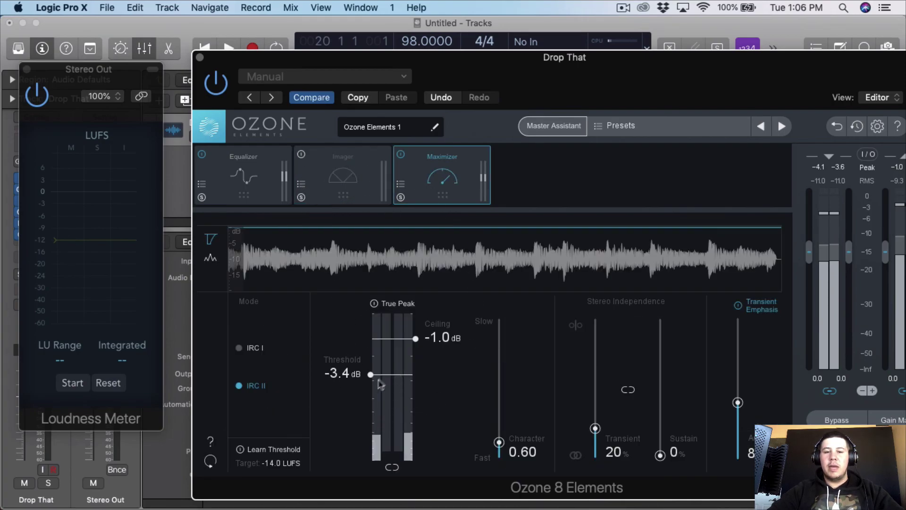
# - Load Ozone's Adaptive Dynamics preset from the All-Purpose Mastering group and close the preset manager
pyautogui.moveTo(672, 83); pyautogui.dragTo(582, 62)
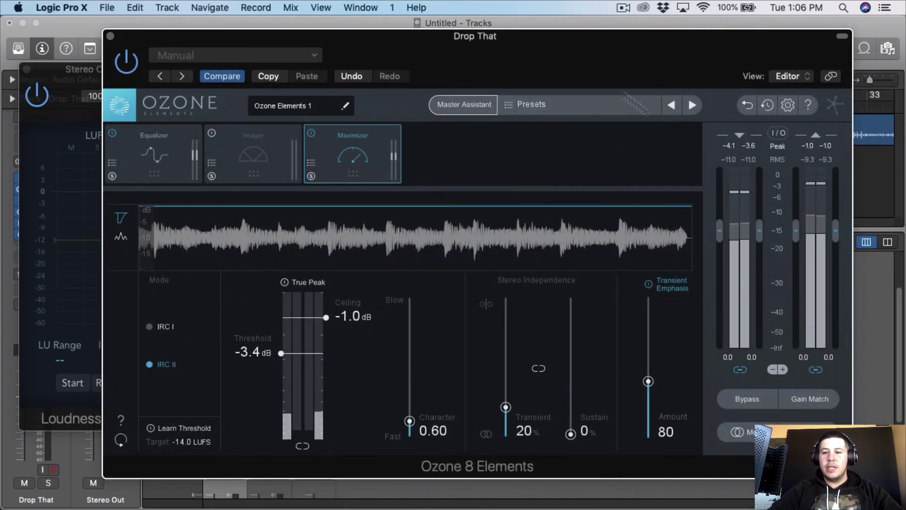
pyautogui.click(584, 105)
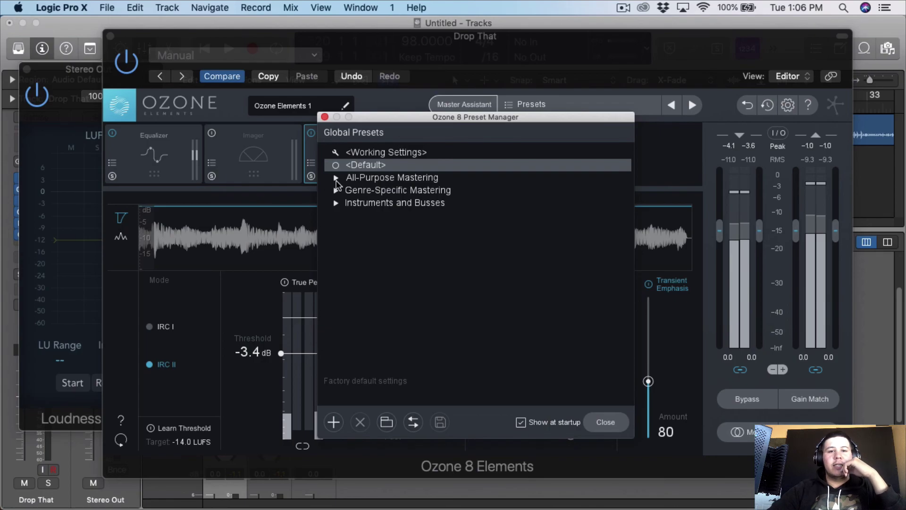
pyautogui.click(336, 179)
pyautogui.click(351, 191)
pyautogui.click(604, 421)
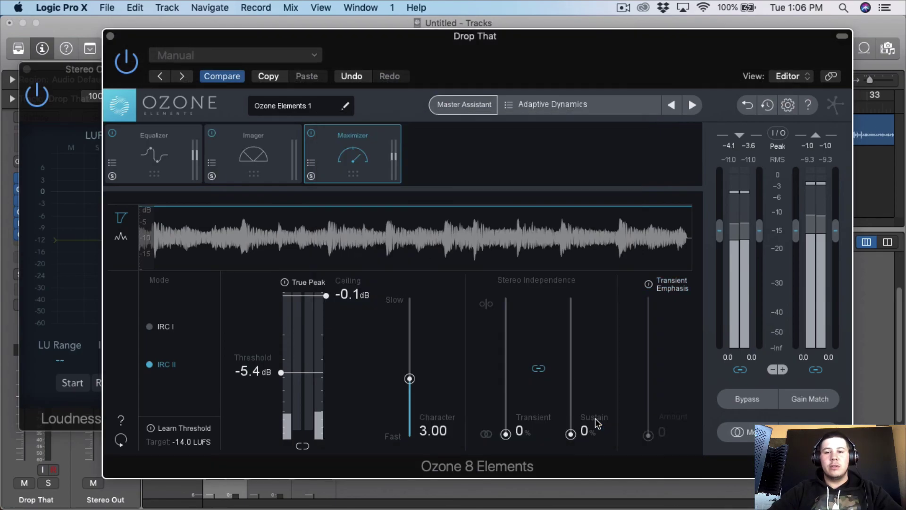
# - Turn on the cycle range from bar 20 to bar 29 and set the Maximizer's threshold to -3.4 dB during playback
pyautogui.moveTo(507, 44); pyautogui.dragTo(477, 208)
pyautogui.click(679, 97)
pyautogui.moveTo(653, 215); pyautogui.dragTo(678, 110)
pyautogui.moveTo(310, 418); pyautogui.dragTo(302, 400)
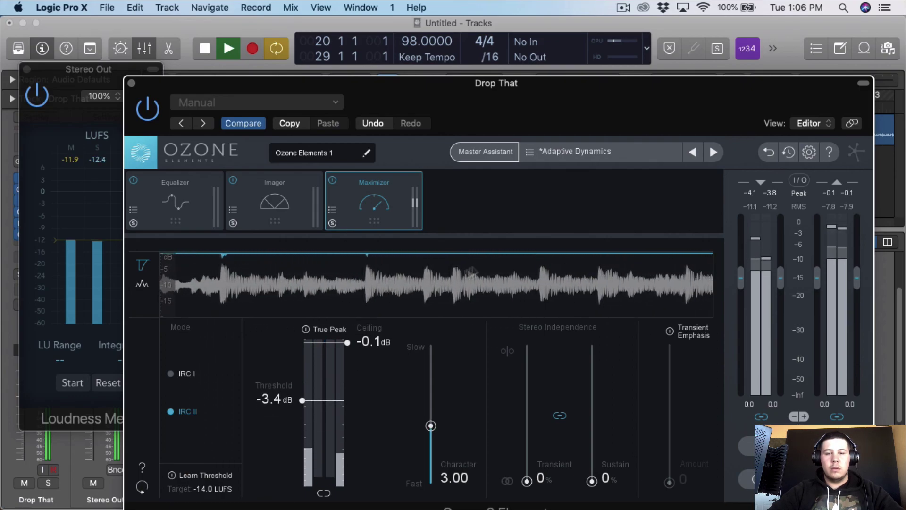
# - Audition Ozone's Thick Energy, Tight And Punchy and Total Balance presets while the cycle range plays
pyautogui.click(590, 156)
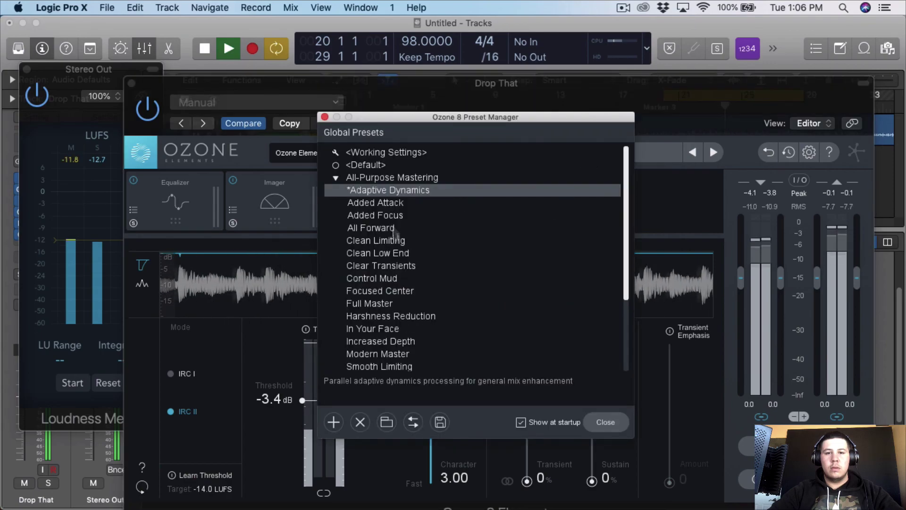
pyautogui.scroll(-3, 358, 227)
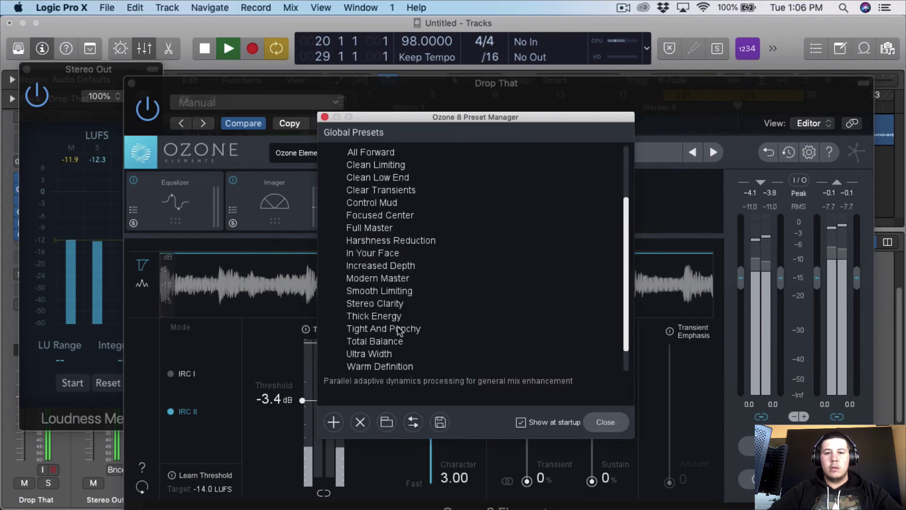
pyautogui.click(402, 317)
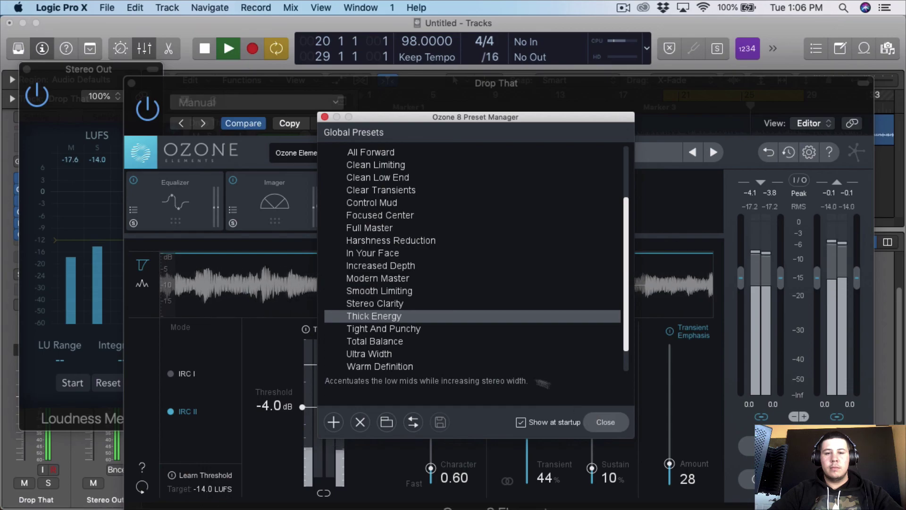
pyautogui.click(409, 328)
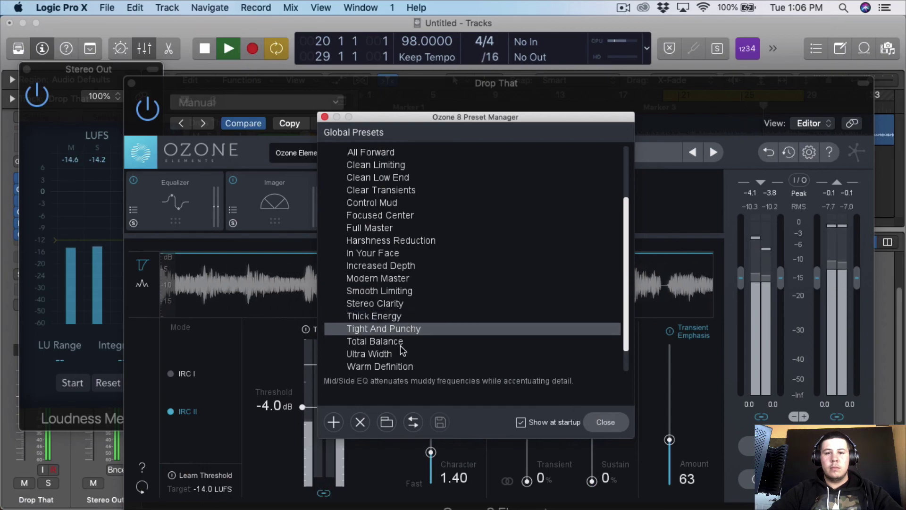
pyautogui.click(401, 340)
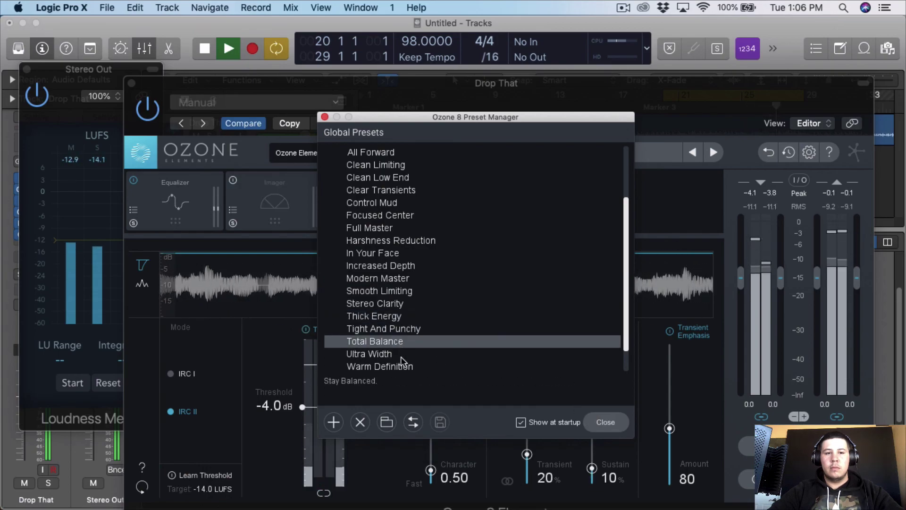
pyautogui.scroll(3, 391, 194)
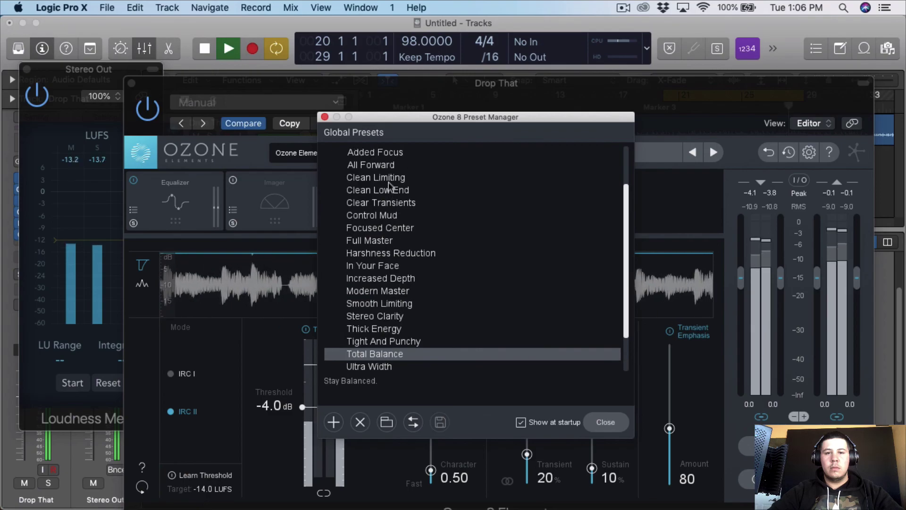
pyautogui.scroll(3, 394, 170)
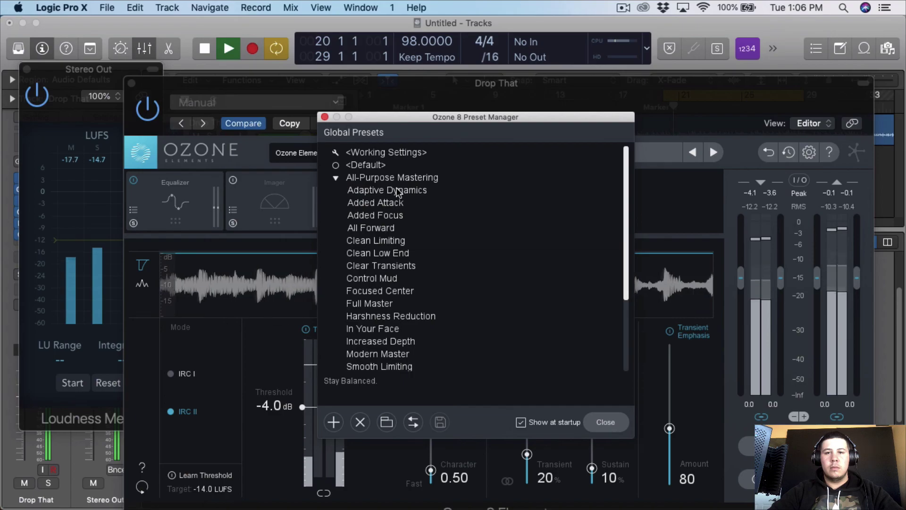
# - Load the Adaptive Dynamics preset again and adjust the Maximizer's threshold, trying -2.5 dB and a slightly lower level
pyautogui.click(396, 191)
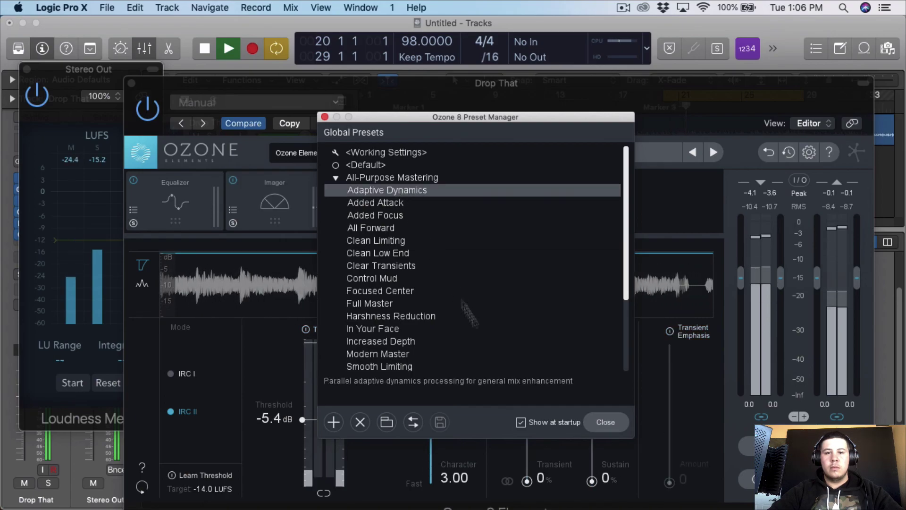
pyautogui.click(605, 422)
pyautogui.moveTo(499, 88); pyautogui.dragTo(526, 50)
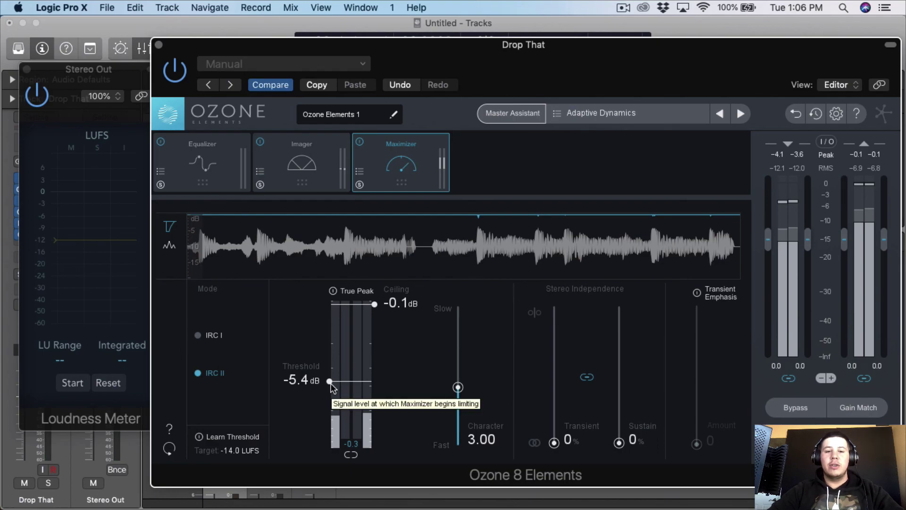
pyautogui.moveTo(331, 383); pyautogui.dragTo(332, 353)
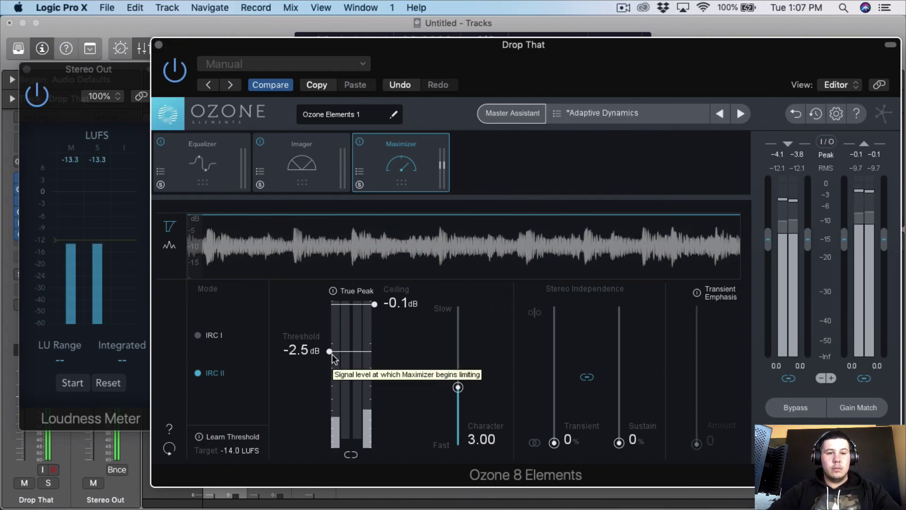
pyautogui.moveTo(334, 355)
pyautogui.mouseDown()
pyautogui.moveTo(333, 385)
pyautogui.moveTo(331, 372)
pyautogui.mouseUp()
# - Move the Ozone window below the timeline, stop playback, and place the playhead near bar 21 after Marker 3
pyautogui.moveTo(454, 47); pyautogui.dragTo(458, 198)
pyautogui.press('space')
pyautogui.click(672, 100)
pyautogui.click(679, 105)
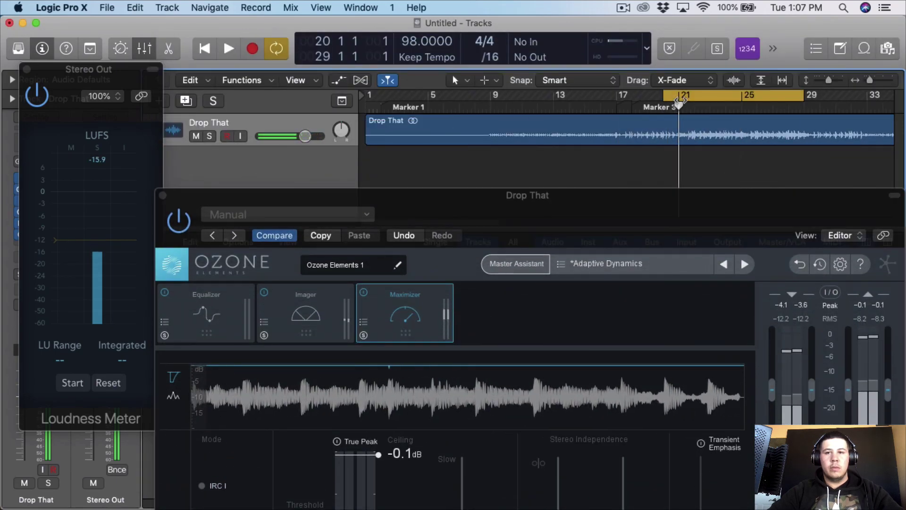
# - Turn off the cycle range, play from around bar 21, and move the Ozone window up beside the Loudness Meter
pyautogui.click(682, 97)
pyautogui.press('space')
pyautogui.moveTo(667, 231); pyautogui.dragTo(661, 156)
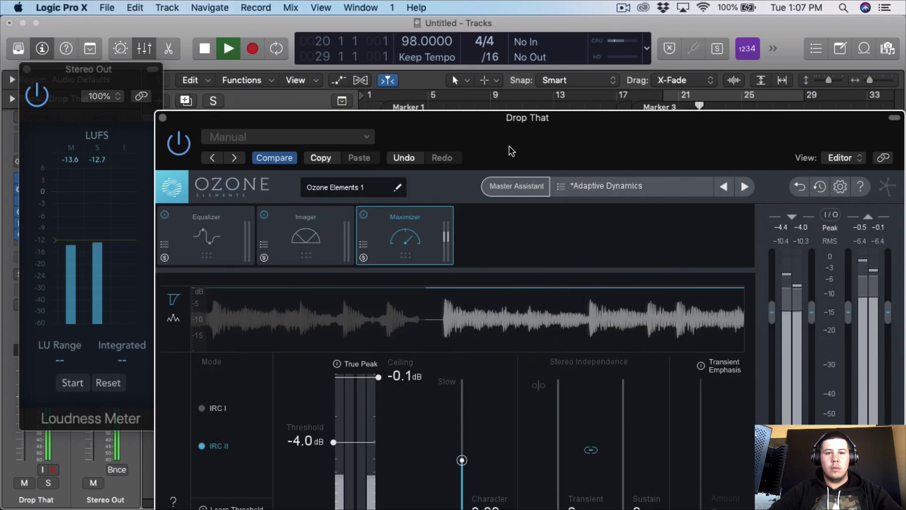
pyautogui.moveTo(490, 199); pyautogui.dragTo(488, 151)
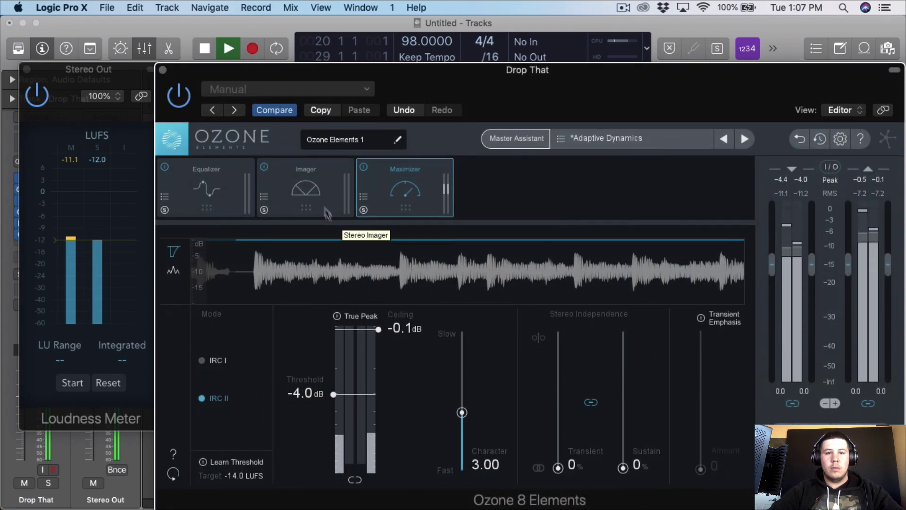
pyautogui.moveTo(529, 103); pyautogui.dragTo(468, 56)
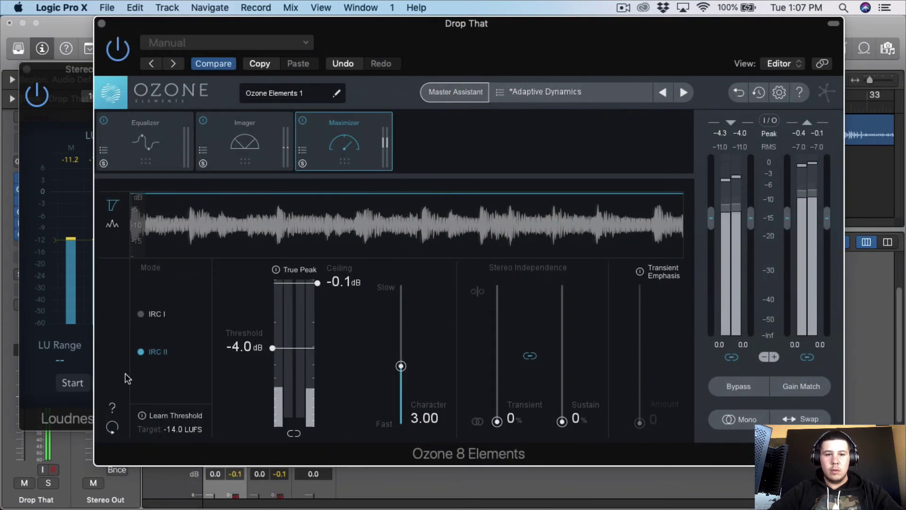
# - Set Ozone's Equalizer band 1 to 99.8 Hz and -0.2 dB, then close both plug-in windows and stop playback
pyautogui.click(145, 140)
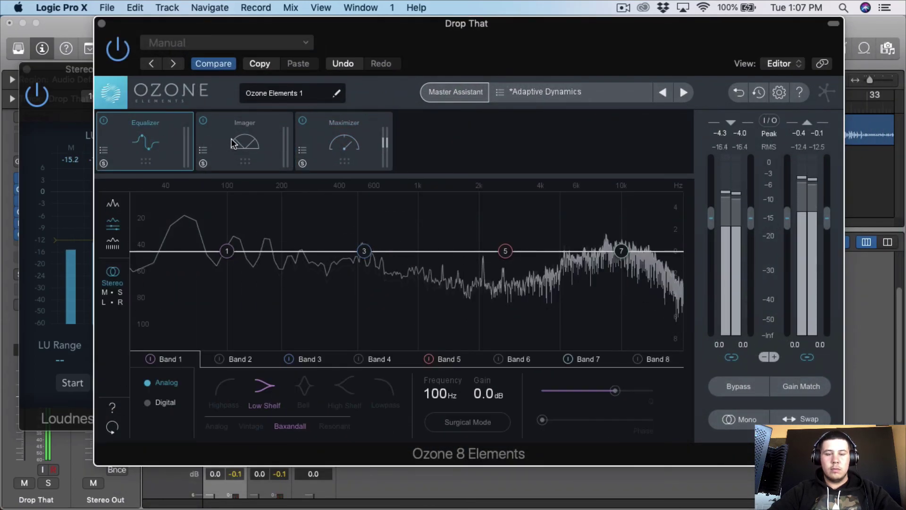
pyautogui.moveTo(226, 250); pyautogui.dragTo(227, 254)
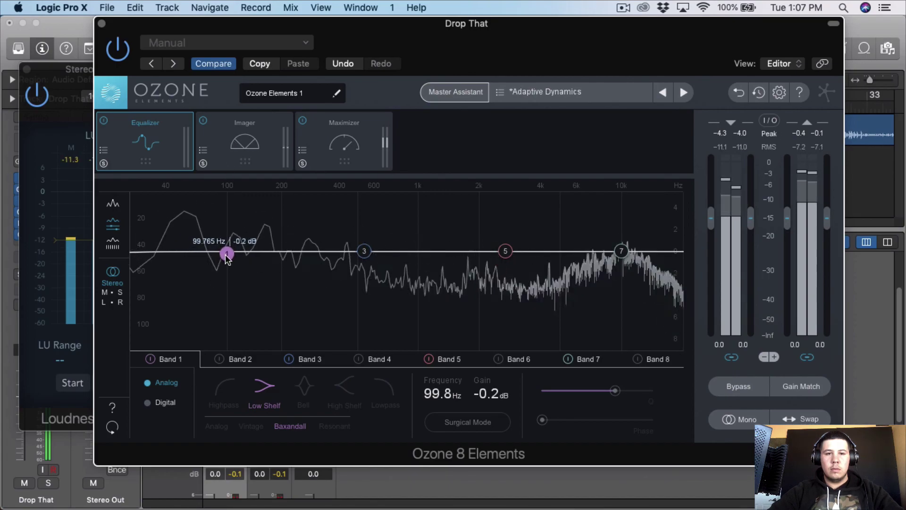
pyautogui.click(102, 24)
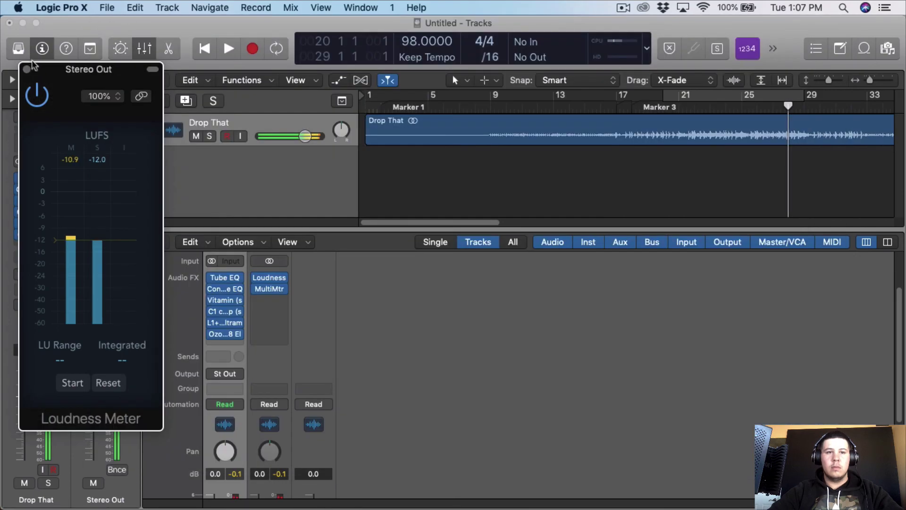
pyautogui.click(27, 70)
pyautogui.press('space')
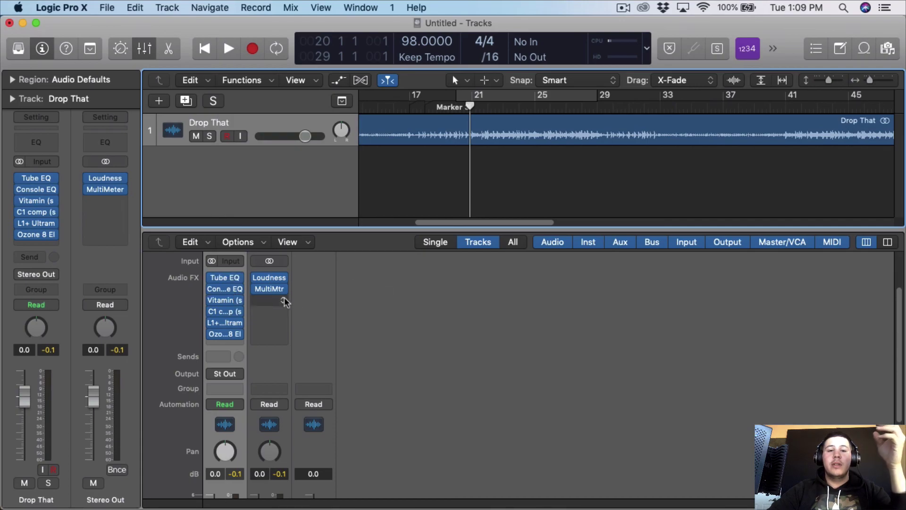
# - Open the Stereo Out Loudness Meter and set the cycle range from bar 1 to bar 73 across the whole track
pyautogui.click(271, 279)
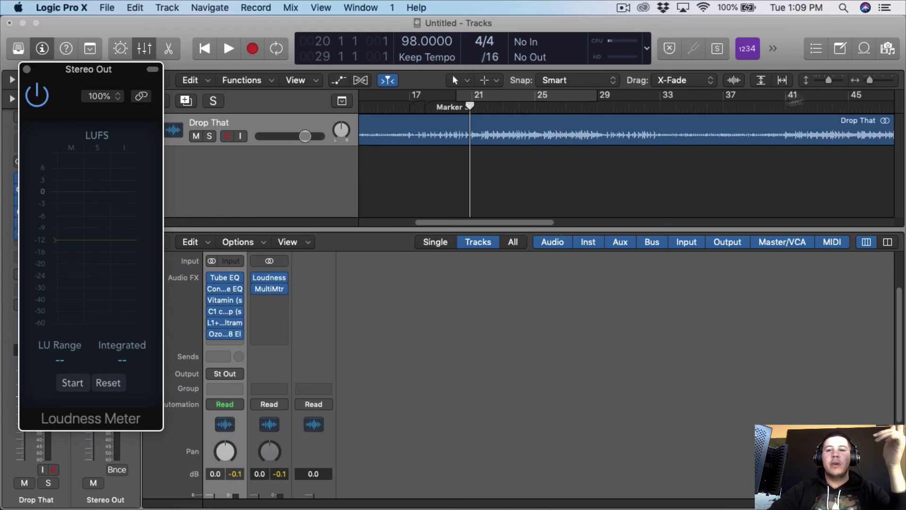
pyautogui.moveTo(870, 81); pyautogui.dragTo(866, 80)
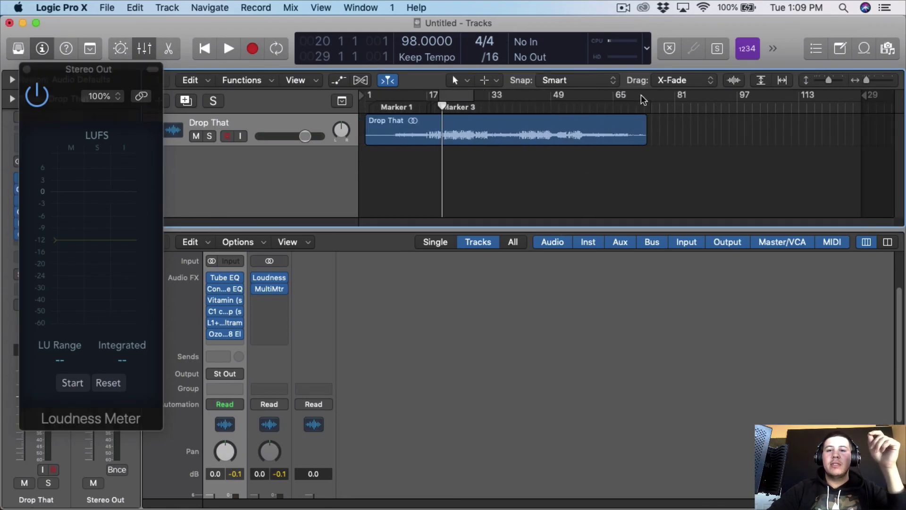
pyautogui.moveTo(644, 97); pyautogui.dragTo(292, 97)
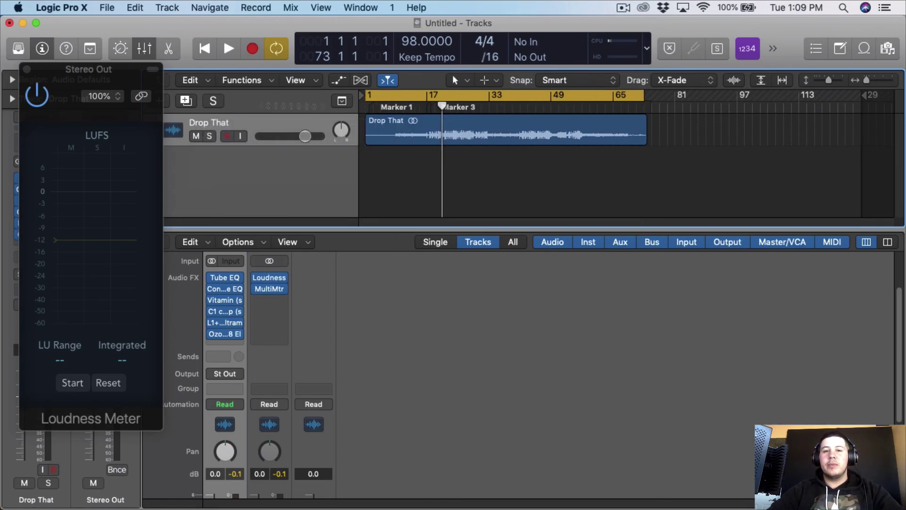
pyautogui.click(623, 8)
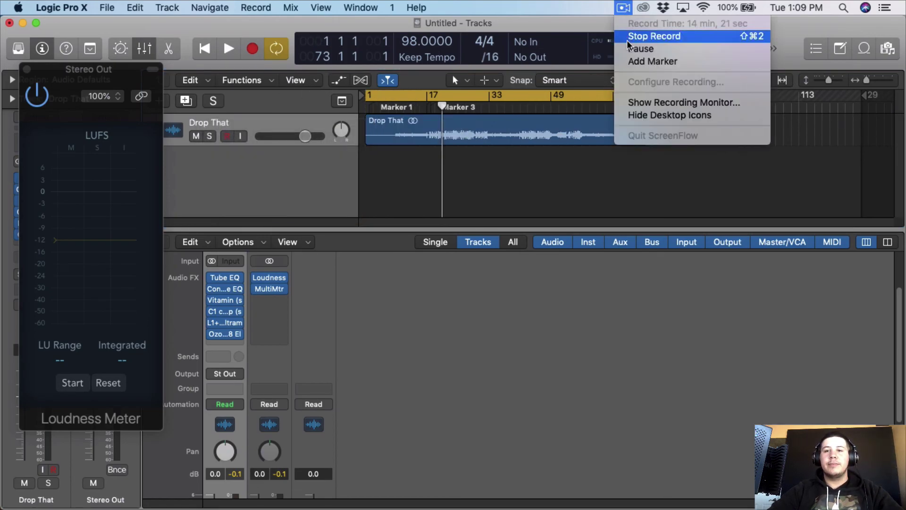
pyautogui.click(630, 45)
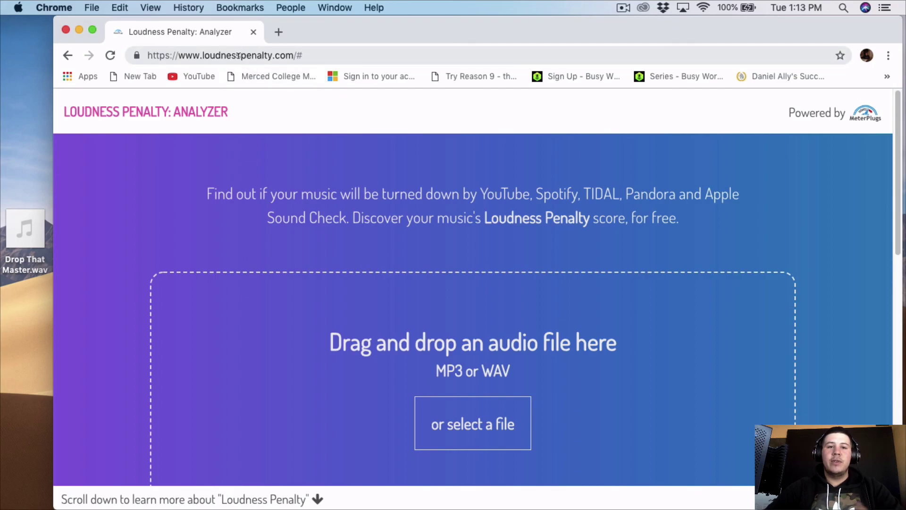
# - Analyze Drop That Master.wav on the Loudness Penalty website in Chrome and view its results
pyautogui.scroll(-2, 356, 175)
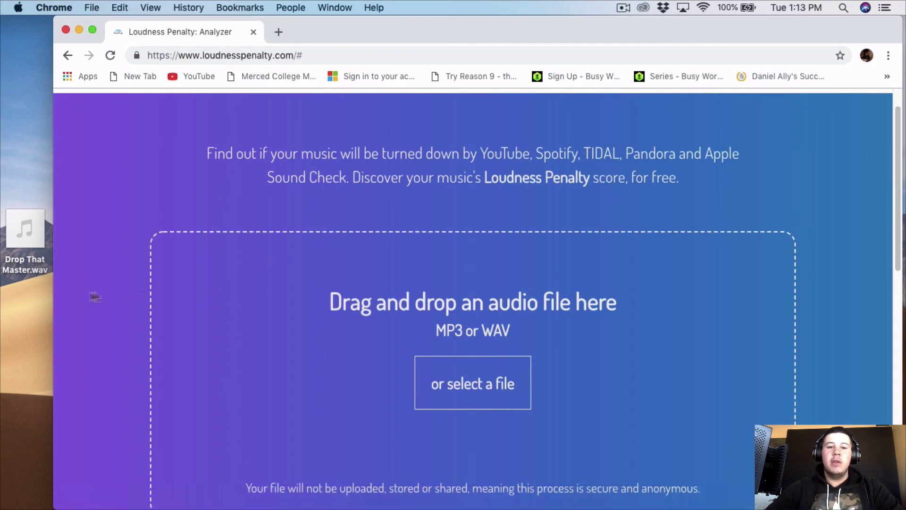
pyautogui.moveTo(26, 266); pyautogui.dragTo(373, 342)
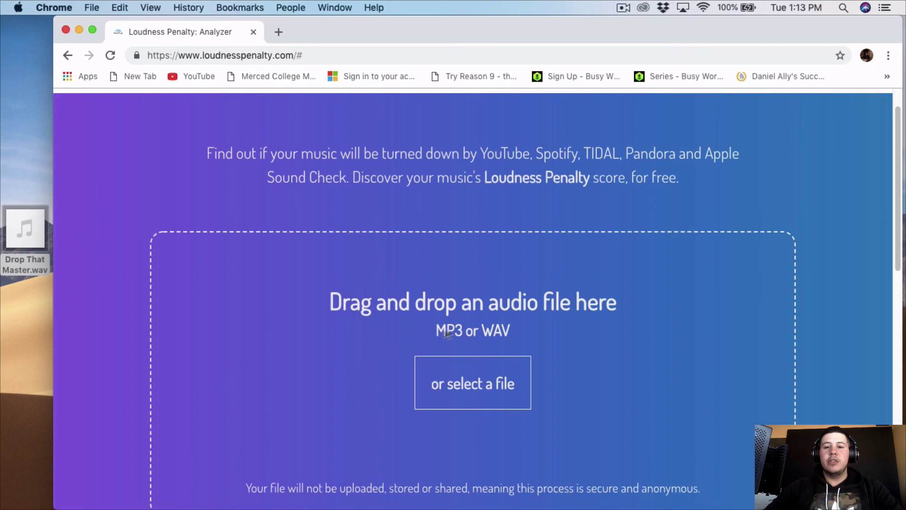
pyautogui.scroll(-4, 461, 325)
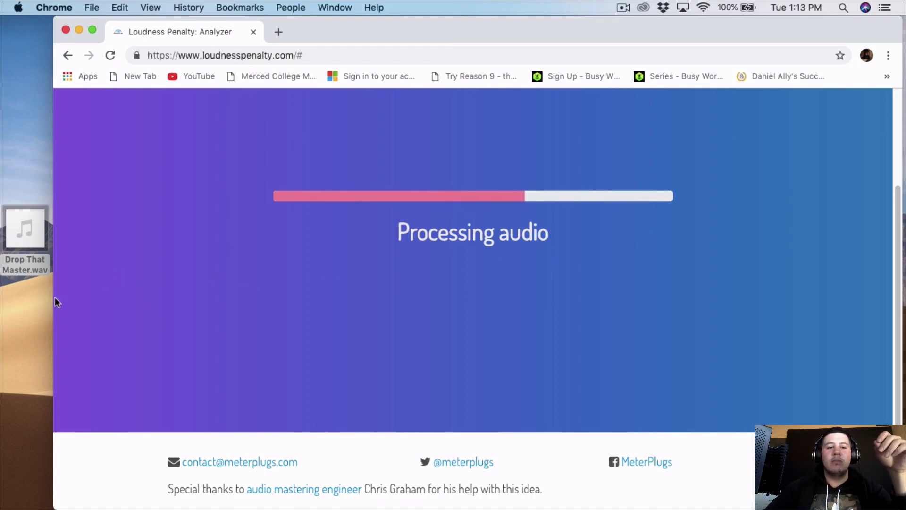
pyautogui.moveTo(53, 300); pyautogui.dragTo(12, 300)
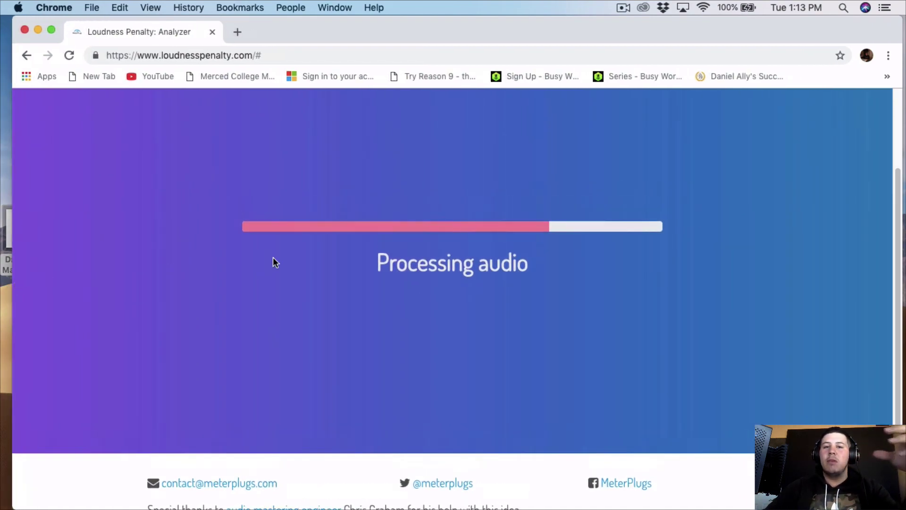
pyautogui.scroll(-2, 273, 259)
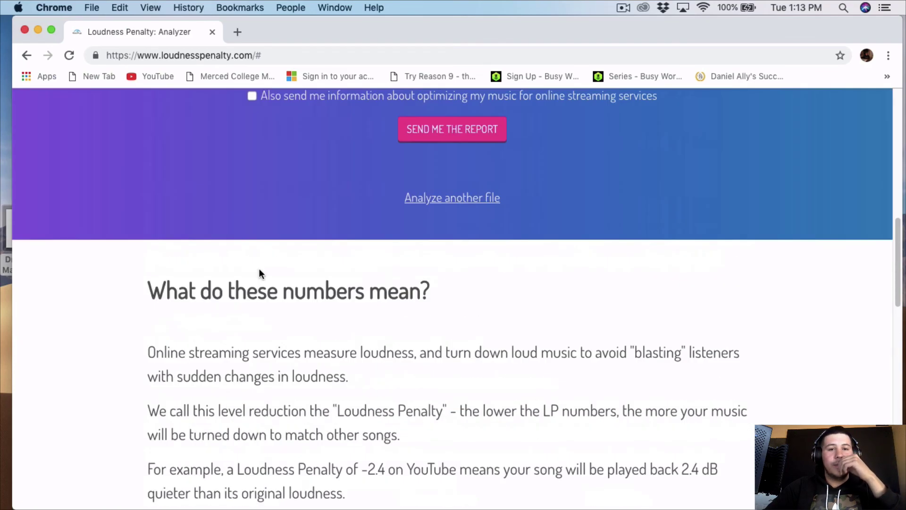
pyautogui.scroll(-1, 260, 274)
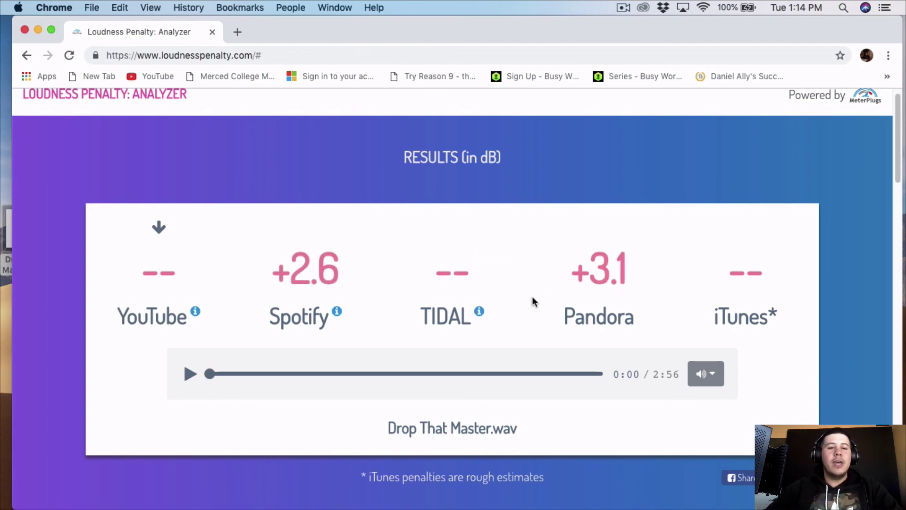
# - Switch to Logic Pro and lower the Ozone Maximizer's threshold to -5.0 dB, then slightly further while the track plays
pyautogui.moveTo(521, 491)
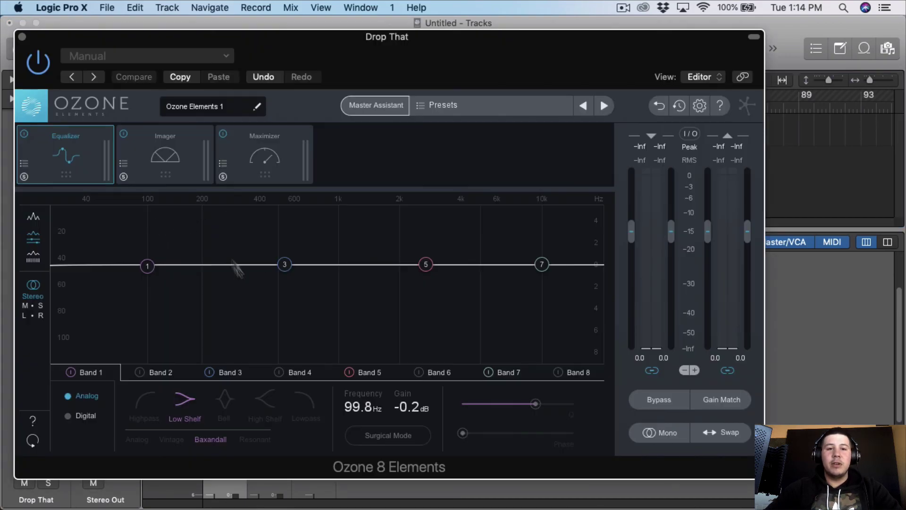
pyautogui.click(253, 155)
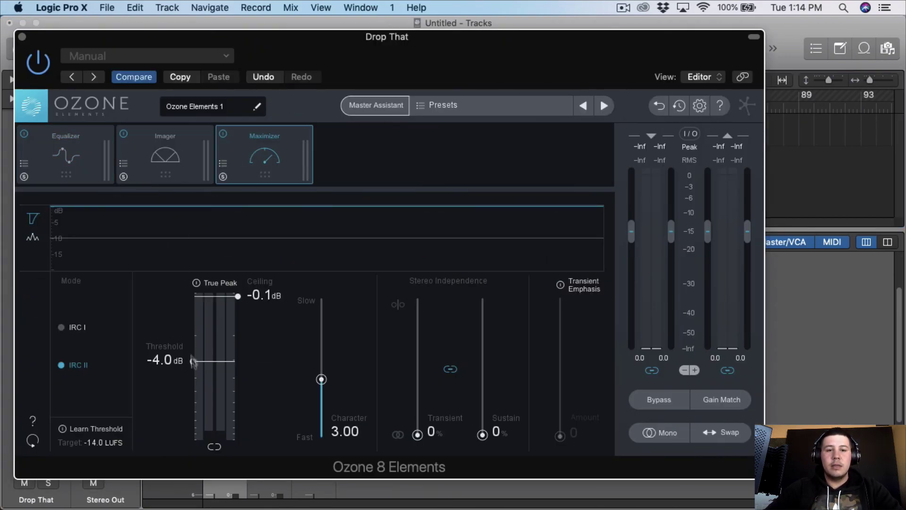
pyautogui.moveTo(195, 362); pyautogui.dragTo(196, 372)
pyautogui.press('space')
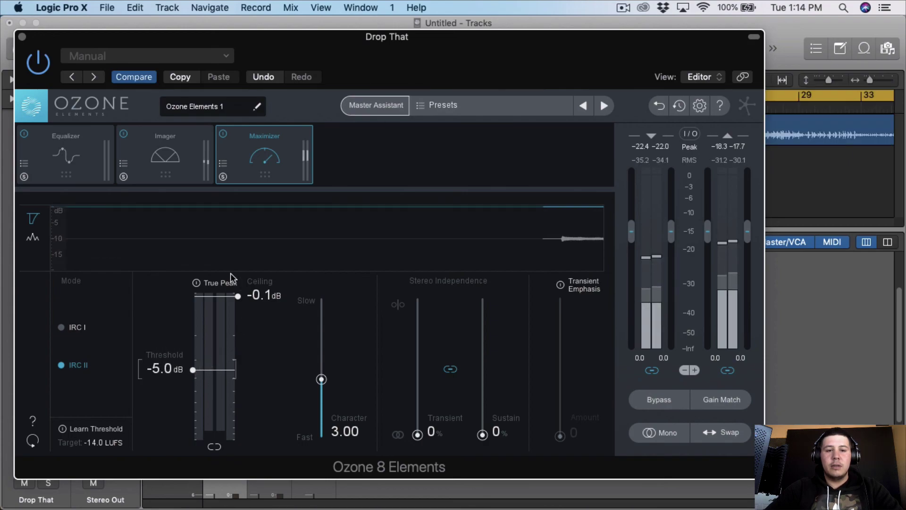
pyautogui.moveTo(383, 64); pyautogui.dragTo(431, 72)
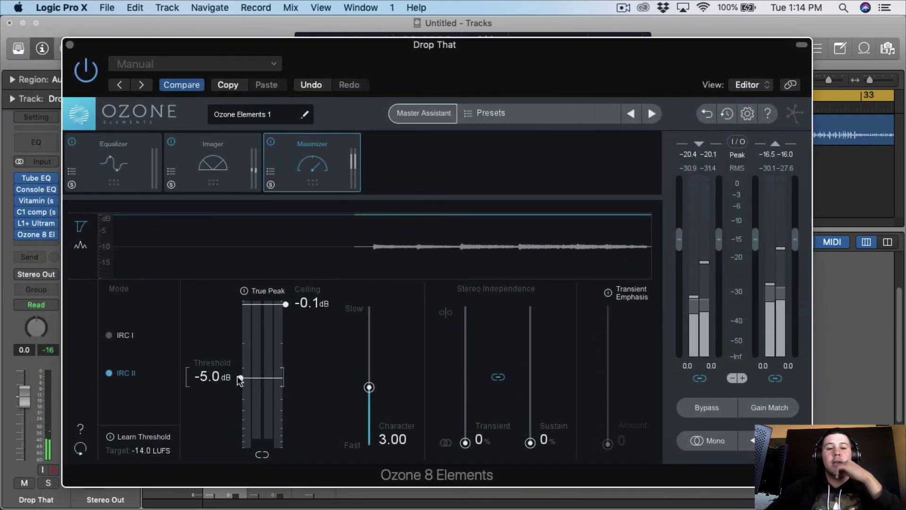
pyautogui.moveTo(239, 377); pyautogui.dragTo(241, 382)
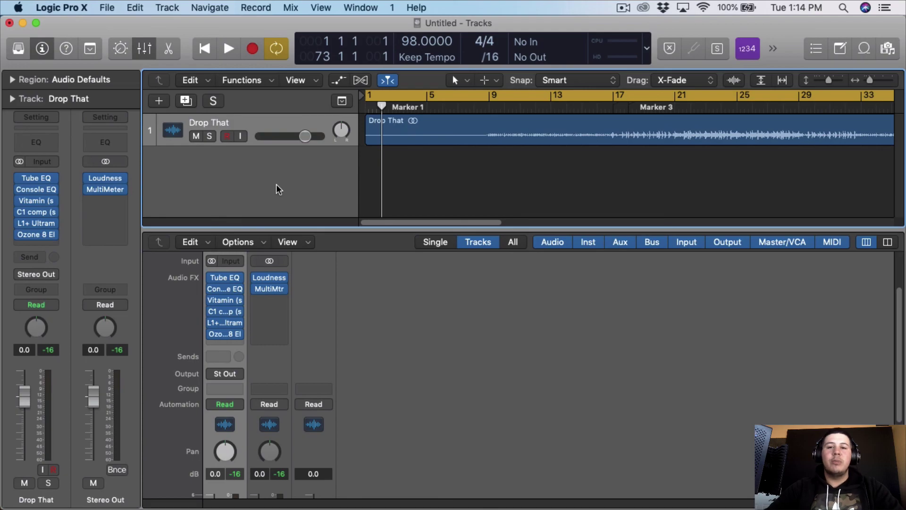
pyautogui.click(623, 8)
pyautogui.click(634, 48)
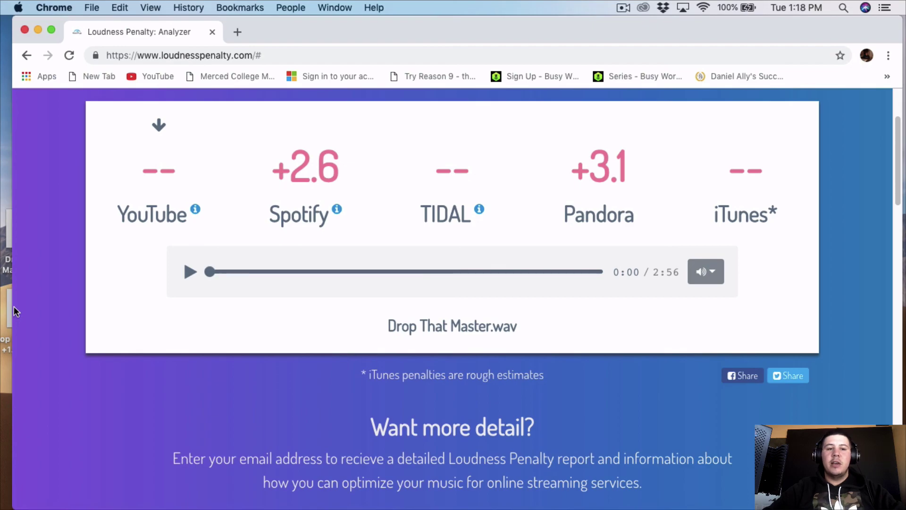
# - Switch to Chrome, analyze Drop That Master +1.5 Db.wav with Loudness Penalty, and review the scores for each streaming service
pyautogui.moveTo(22, 308); pyautogui.dragTo(65, 309)
pyautogui.scroll(-10, 471, 241)
pyautogui.scroll(1, 471, 242)
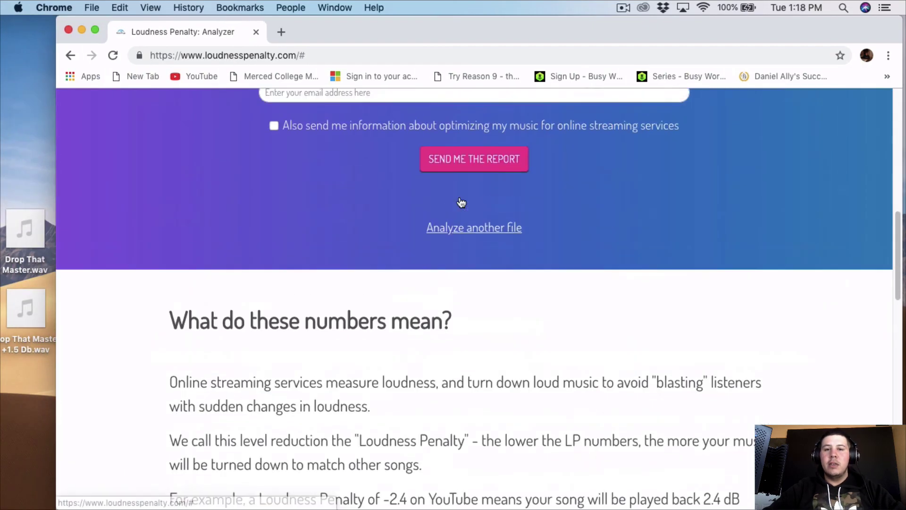
pyautogui.click(470, 232)
pyautogui.moveTo(21, 327); pyautogui.dragTo(412, 398)
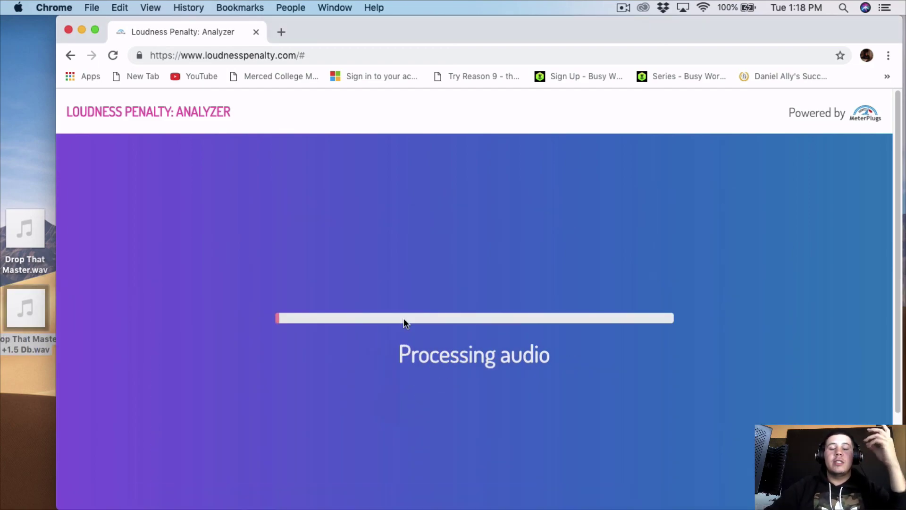
pyautogui.scroll(-1, 404, 321)
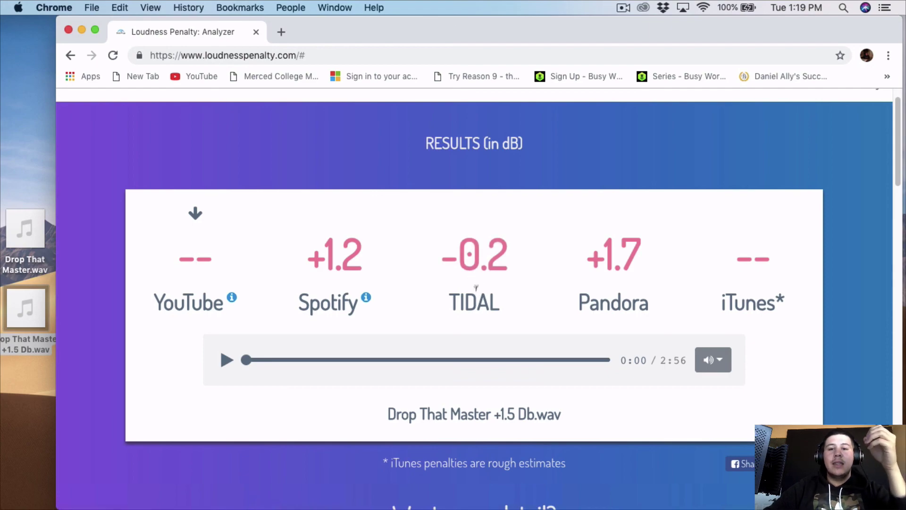
pyautogui.moveTo(366, 296)
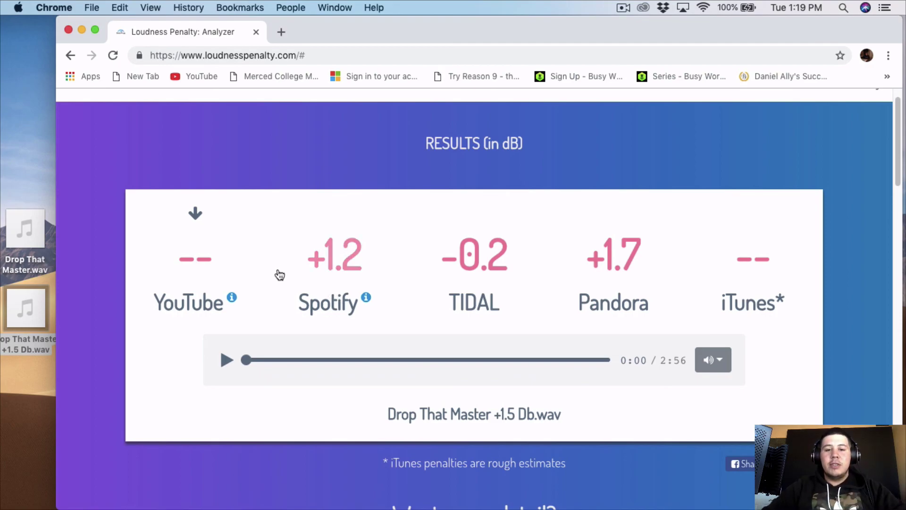
# - Switch to Logic Pro and lower the threshold of the L1+ Ultramaximizer on the Drop That track slightly
pyautogui.moveTo(457, 508)
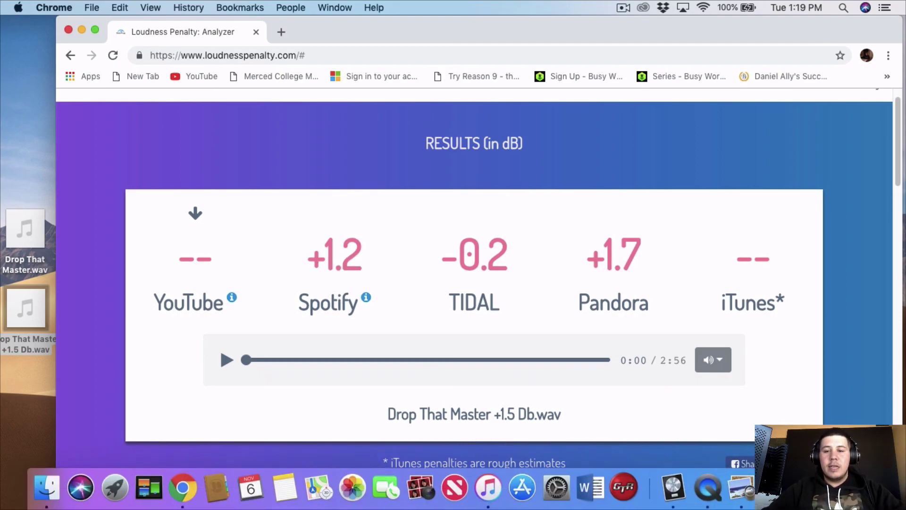
pyautogui.click(823, 487)
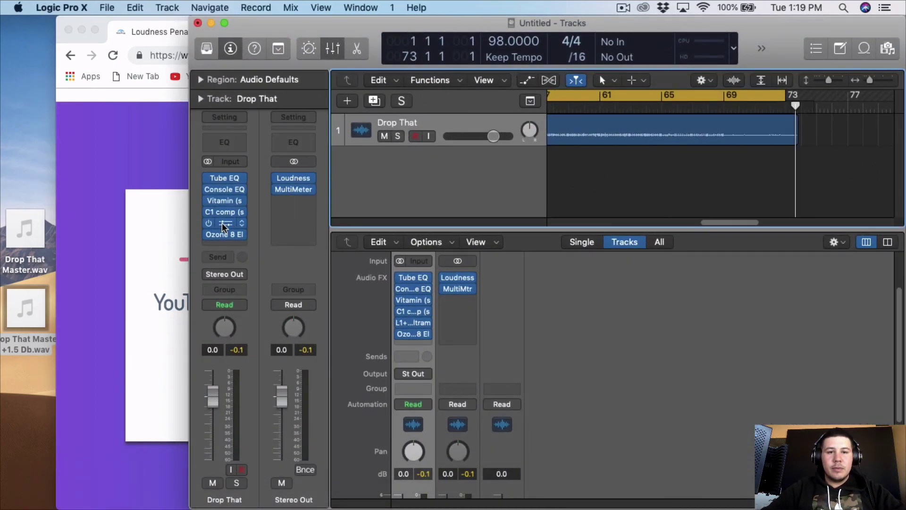
pyautogui.click(223, 226)
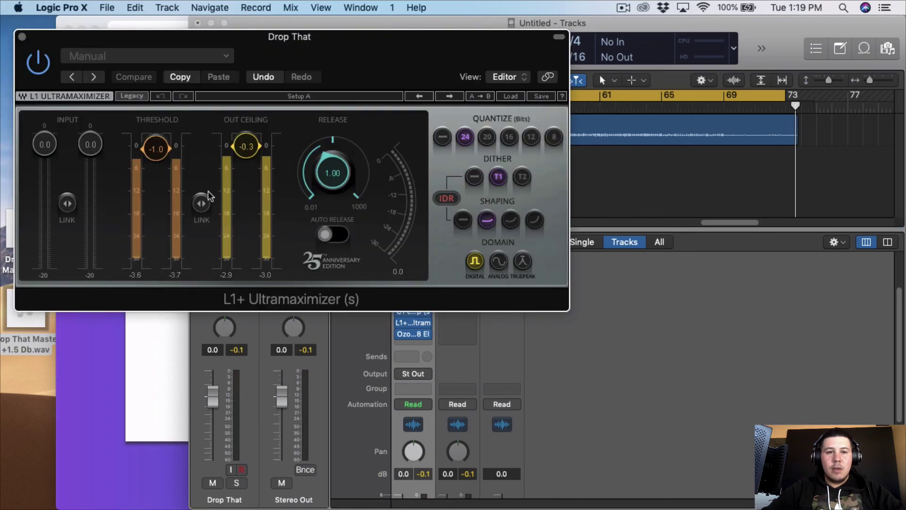
pyautogui.click(158, 160)
pyautogui.moveTo(158, 161); pyautogui.dragTo(158, 163)
pyautogui.click(22, 36)
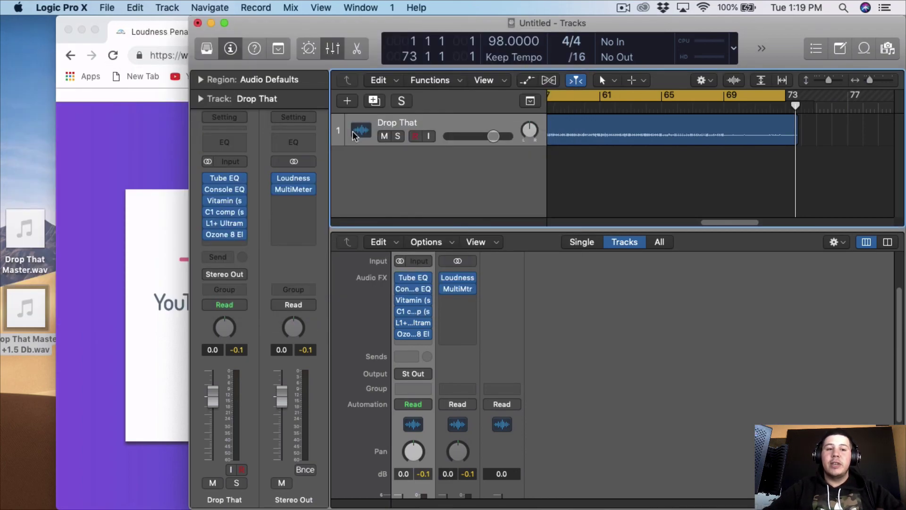
pyautogui.click(621, 10)
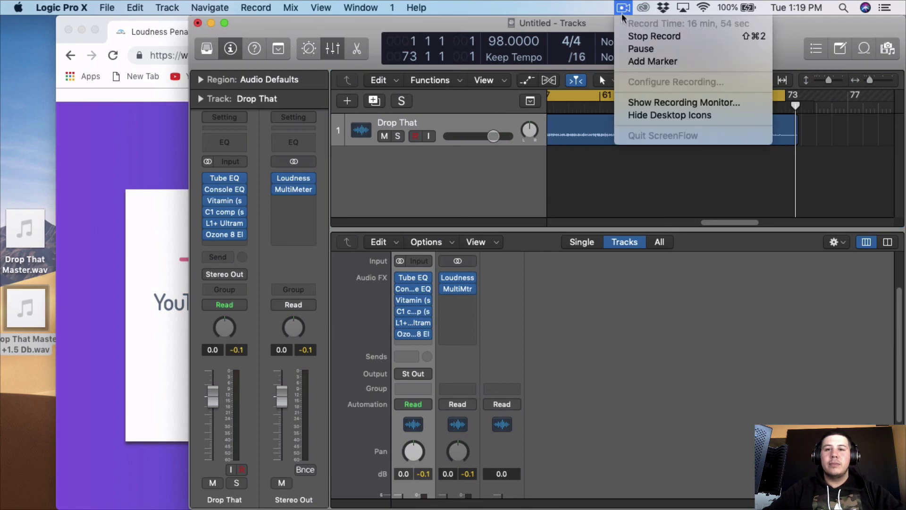
pyautogui.click(640, 48)
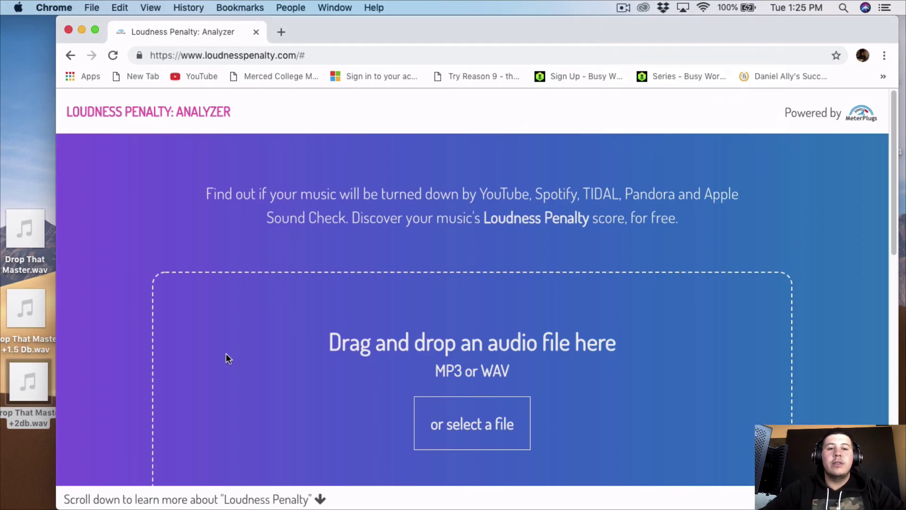
# - Analyze Drop That Master +2db.wav on the Loudness Penalty website in Chrome and view its results
pyautogui.scroll(-5, 406, 249)
pyautogui.scroll(5, 407, 249)
pyautogui.scroll(-1, 406, 248)
pyautogui.moveTo(28, 381); pyautogui.dragTo(425, 350)
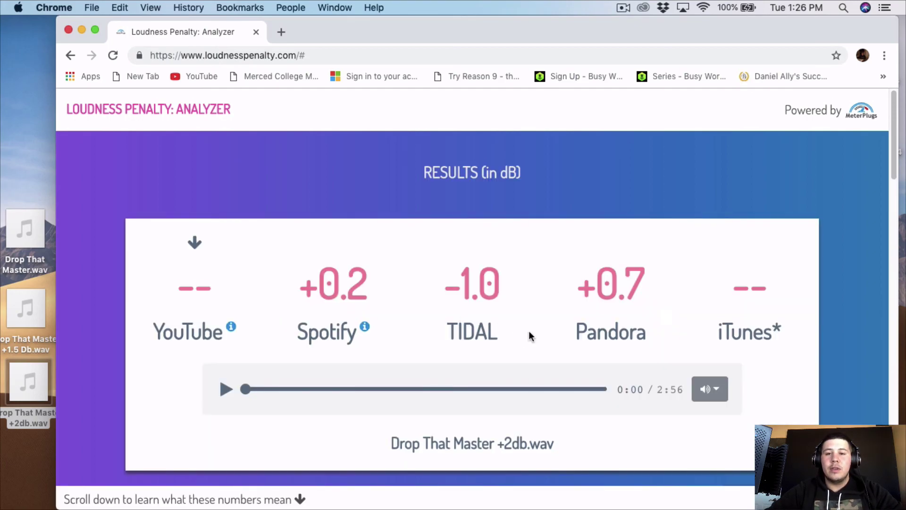
pyautogui.scroll(-1, 529, 332)
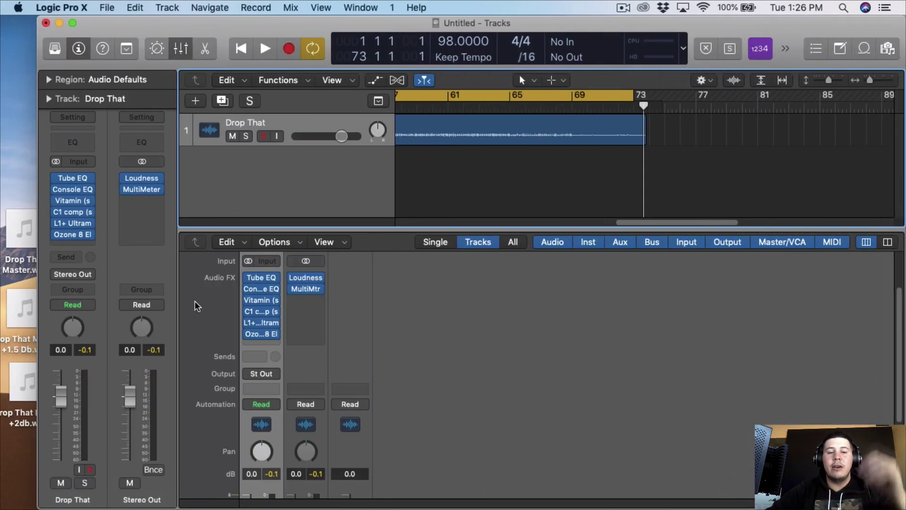
# - In Logic Pro, narrow the project window, enlarge the Tracks area and fit the whole Drop That region in view
pyautogui.moveTo(39, 338); pyautogui.dragTo(66, 337)
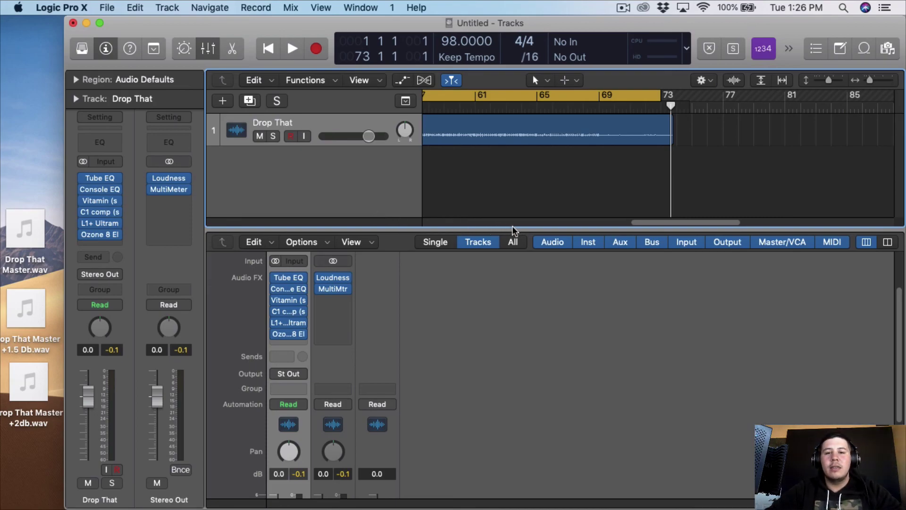
pyautogui.moveTo(512, 231); pyautogui.dragTo(519, 366)
pyautogui.moveTo(679, 365); pyautogui.dragTo(557, 360)
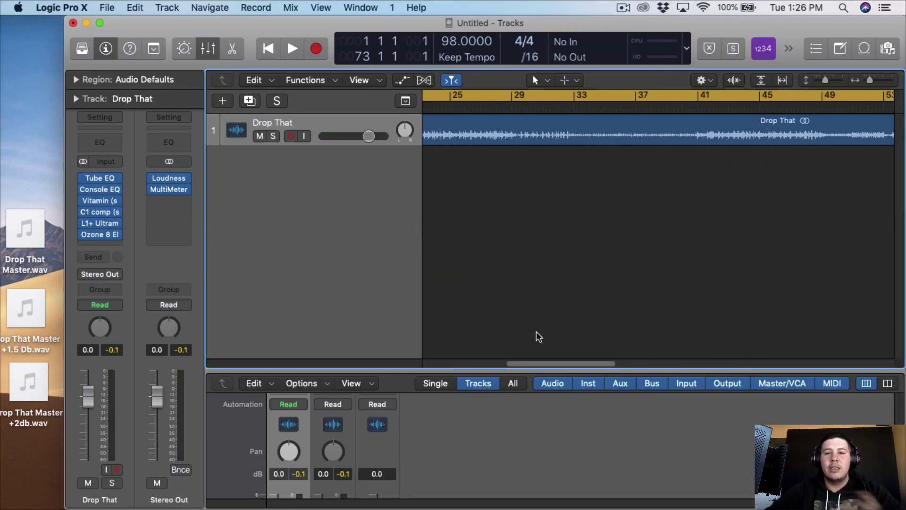
pyautogui.moveTo(869, 80); pyautogui.dragTo(867, 80)
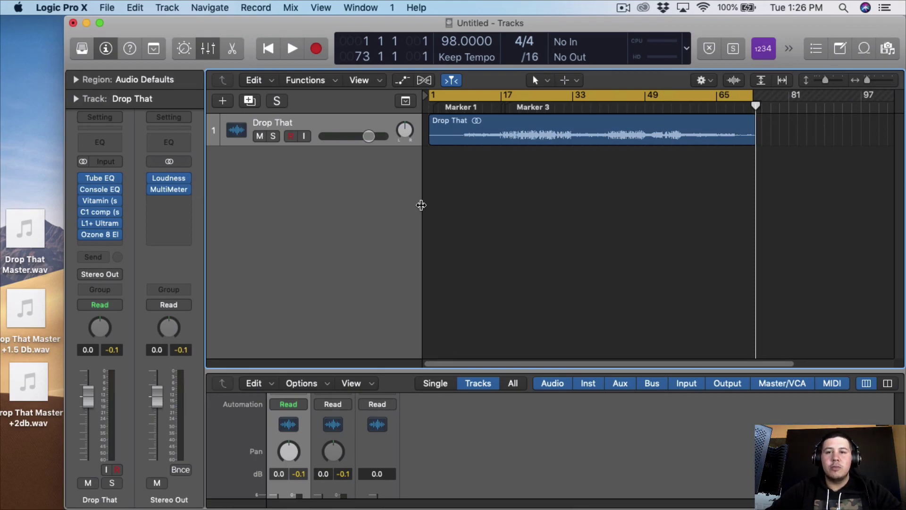
pyautogui.moveTo(354, 26); pyautogui.dragTo(349, 26)
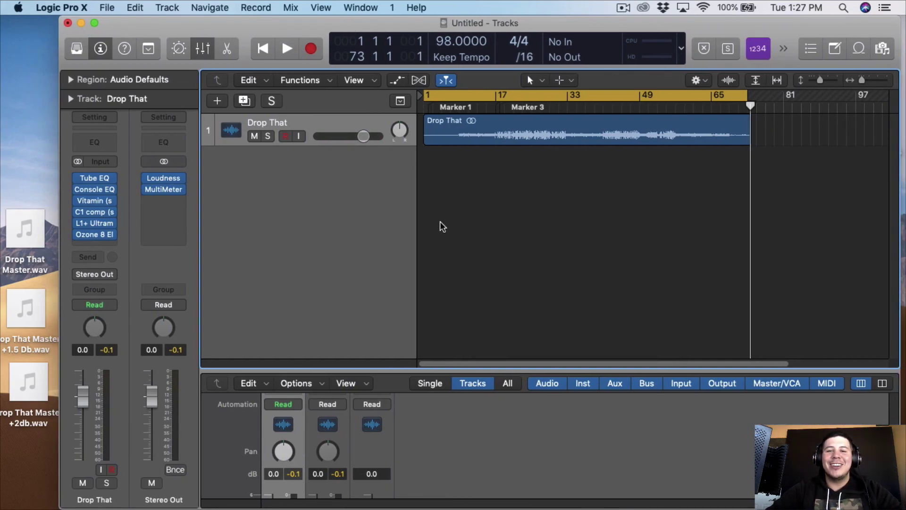